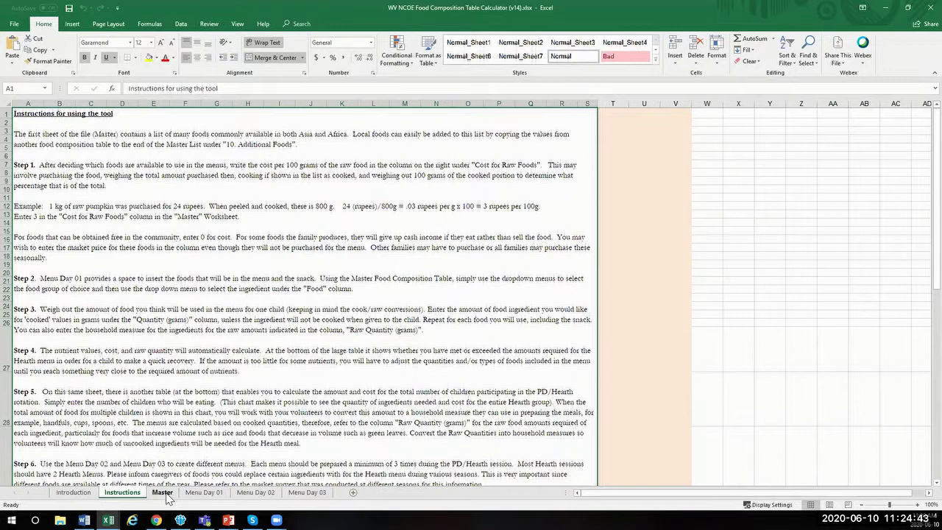
Open the Master sheet and review its Cost for Raw Foods and Cooked to Raw Conversion columns
click(163, 492)
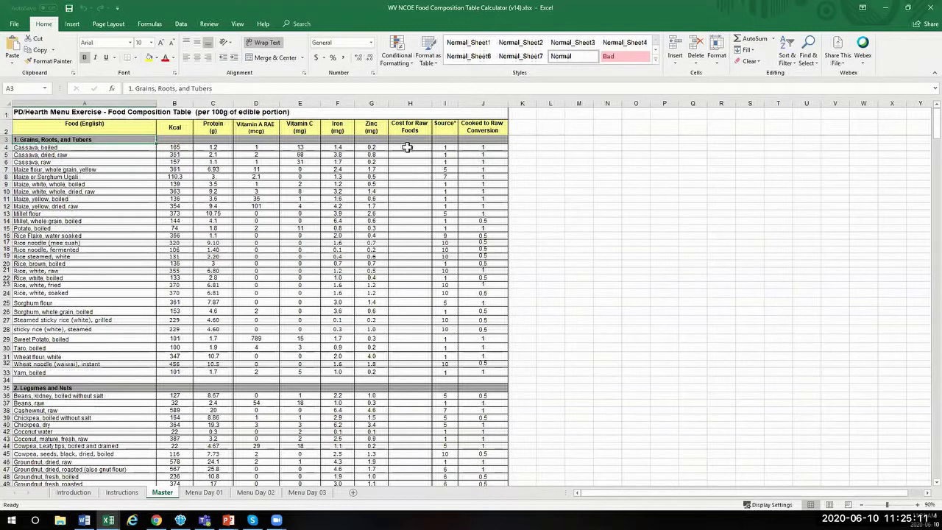
drag(407, 147, 388, 376)
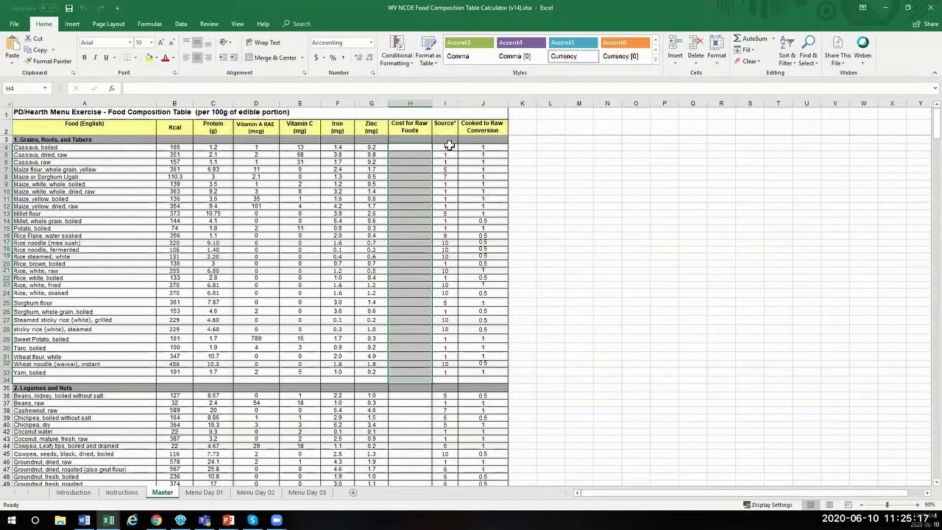
click(502, 146)
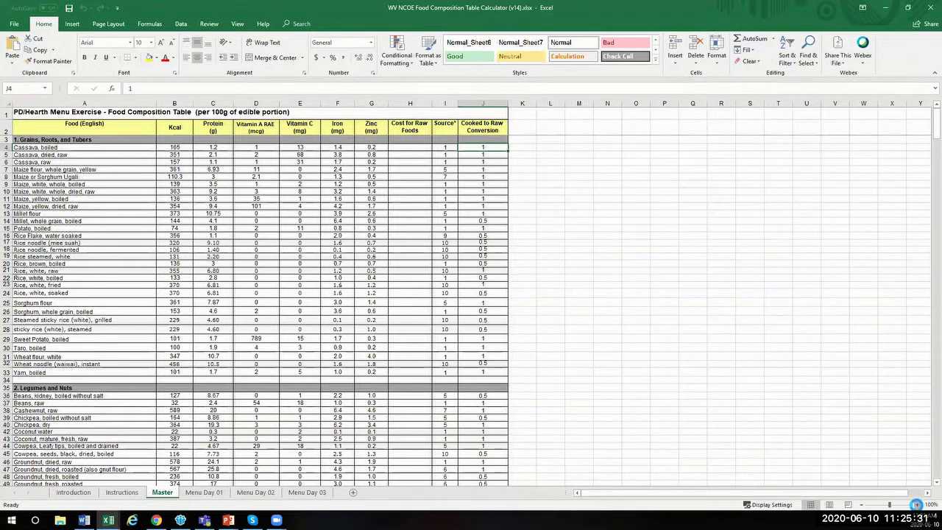
Examine the Master food list group by group, from Grains, Roots, and Tubers through to Banana Porridge under Additional Foods
click(917, 505)
click(916, 505)
click(916, 505)
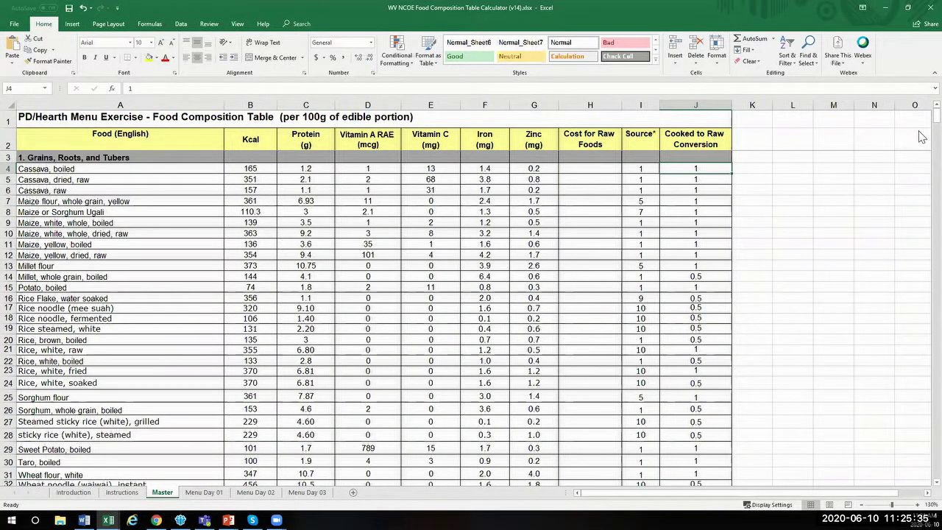
scroll(919, 126, down, 7)
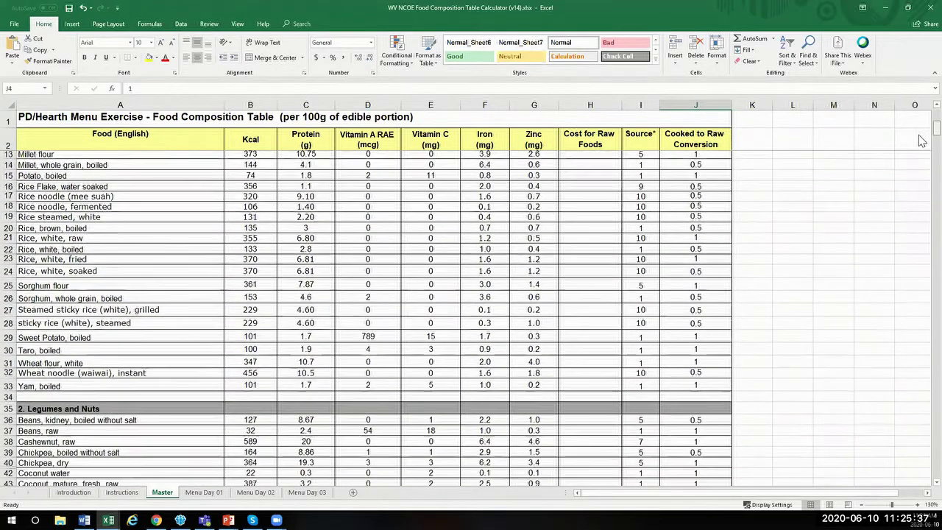
scroll(919, 153, down, 3)
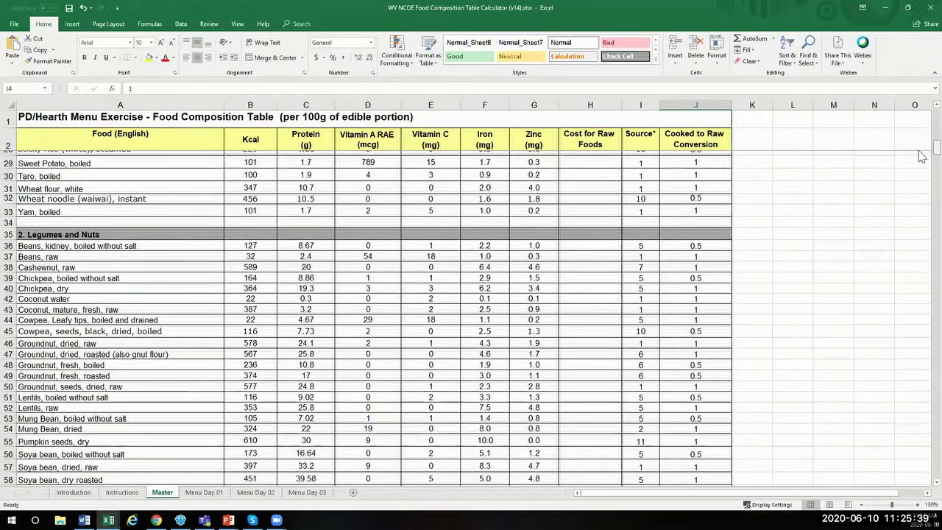
scroll(919, 160, down, 6)
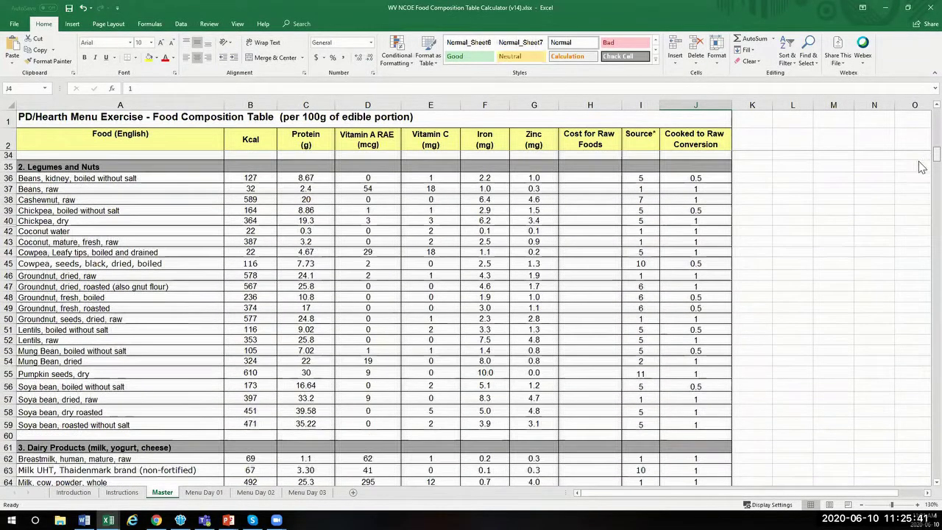
scroll(919, 184, down, 2)
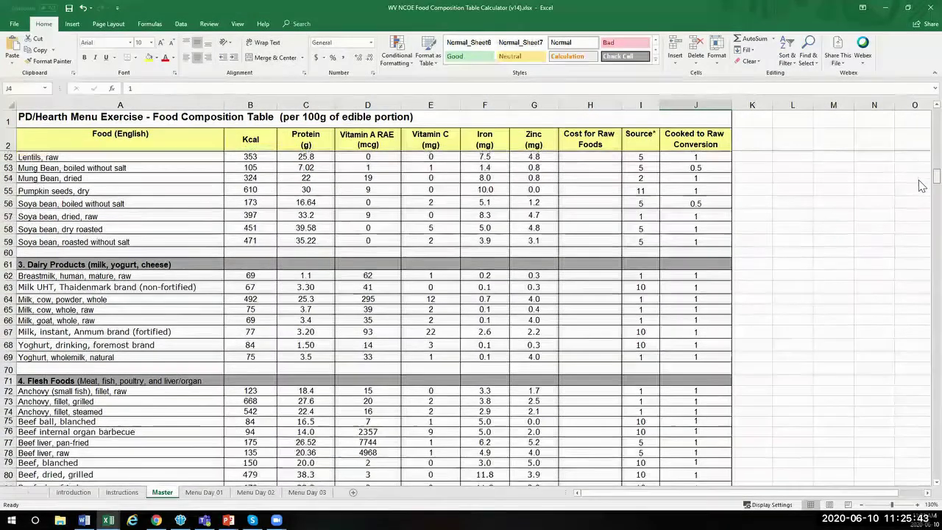
scroll(919, 193, down, 3)
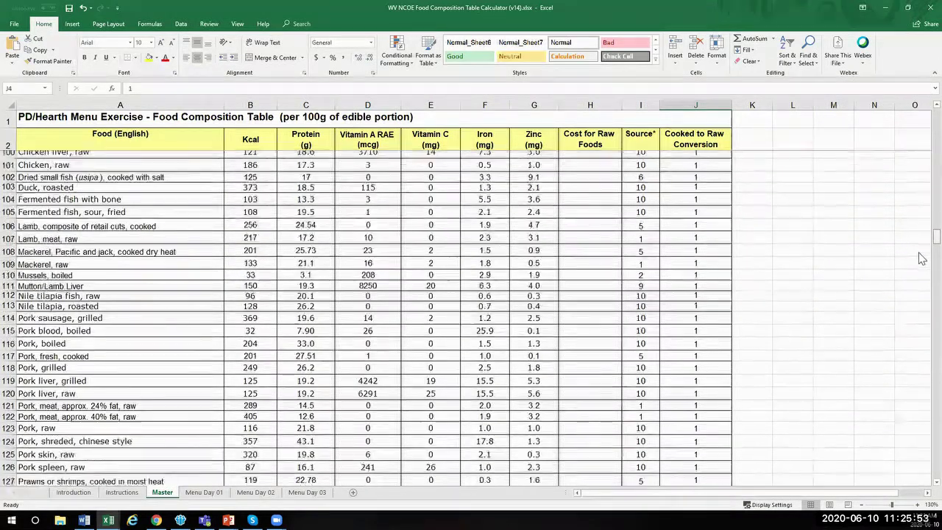
scroll(922, 273, down, 6)
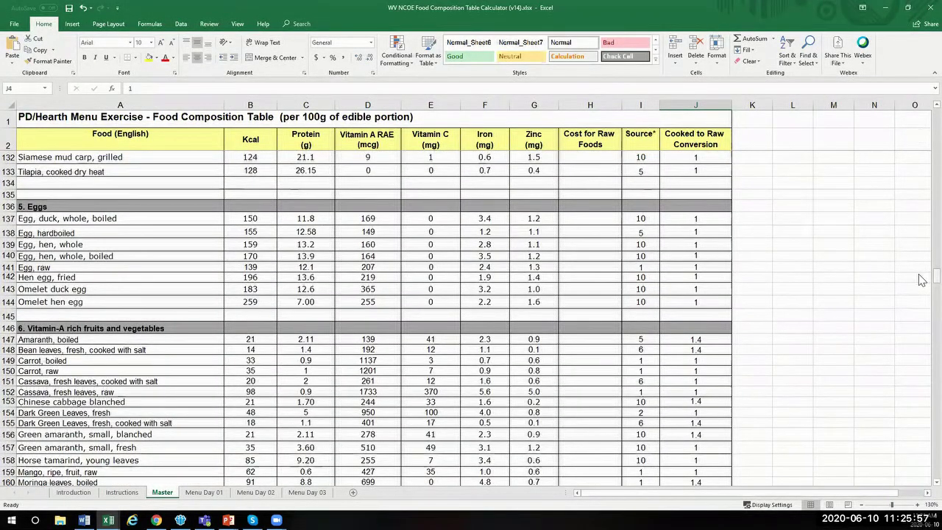
scroll(919, 278, down, 3)
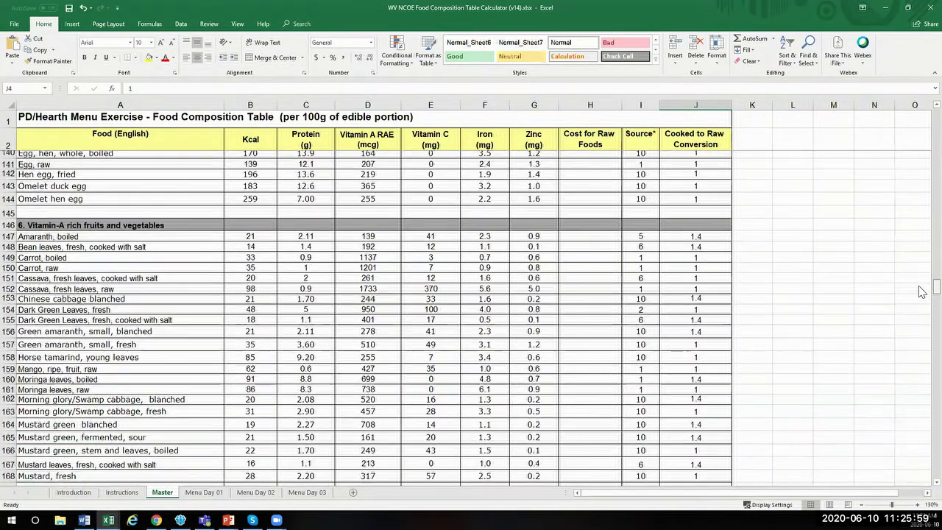
scroll(923, 295, down, 3)
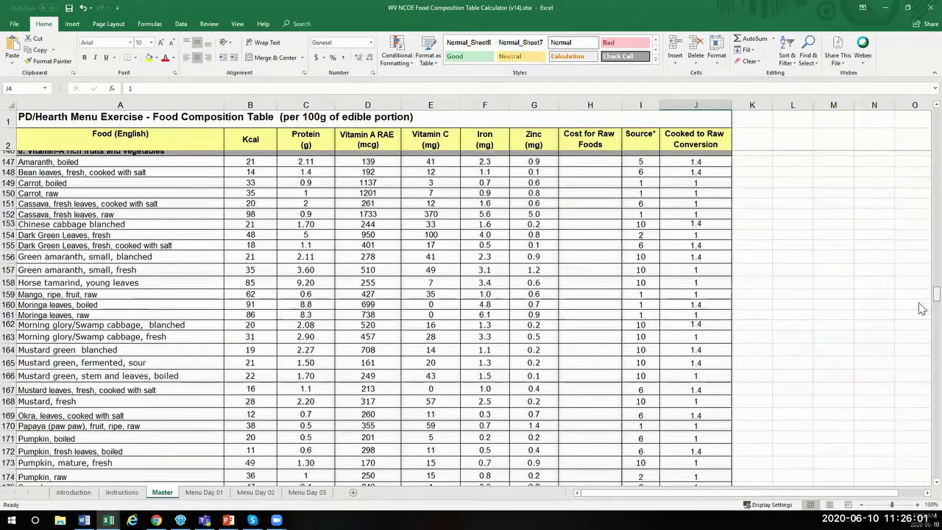
scroll(922, 310, down, 10)
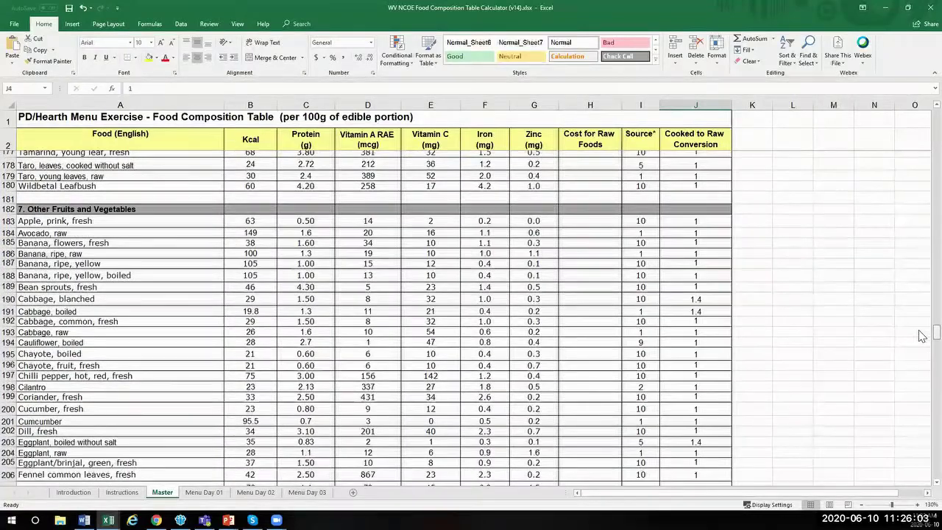
scroll(922, 338, down, 7)
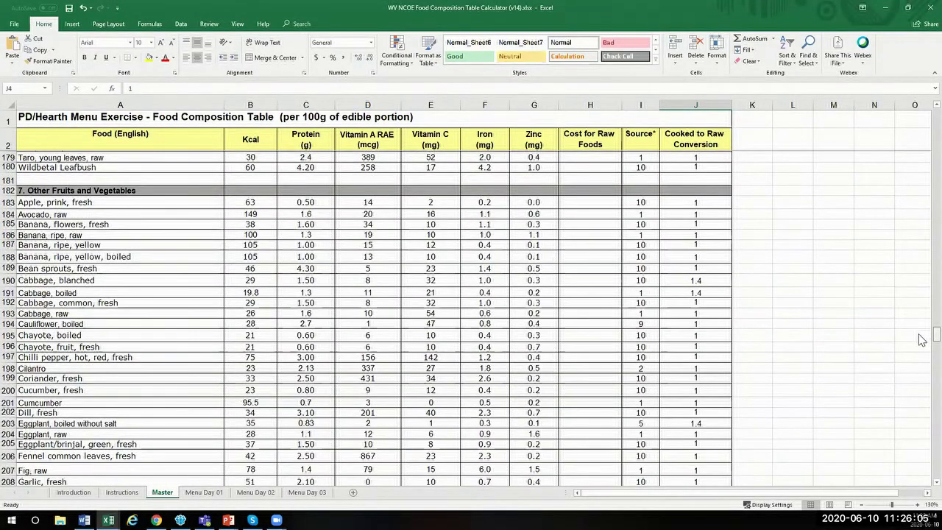
scroll(922, 363, down, 11)
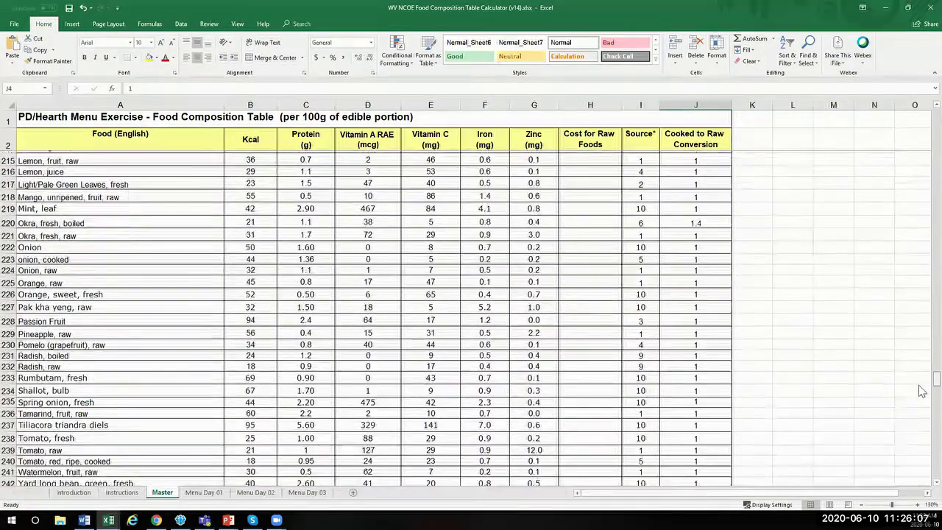
scroll(923, 410, down, 2)
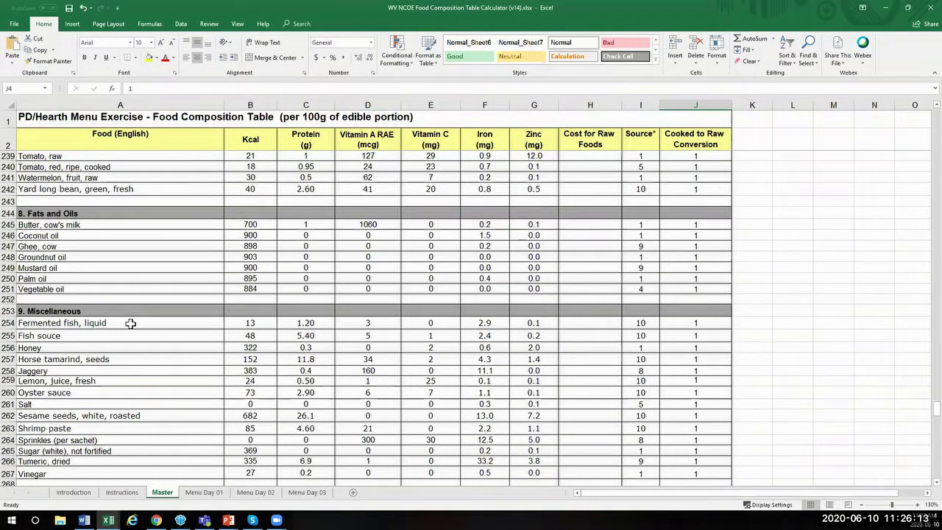
scroll(924, 417, down, 3)
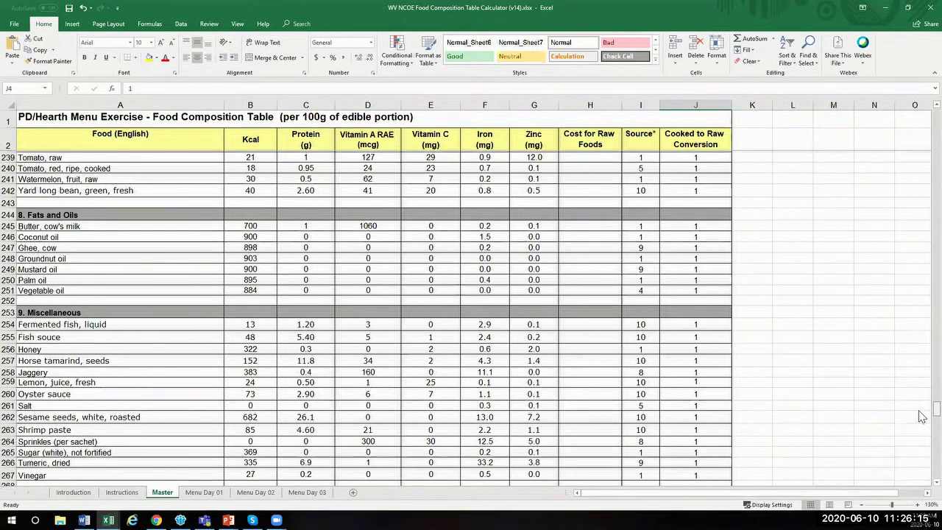
scroll(923, 427, down, 6)
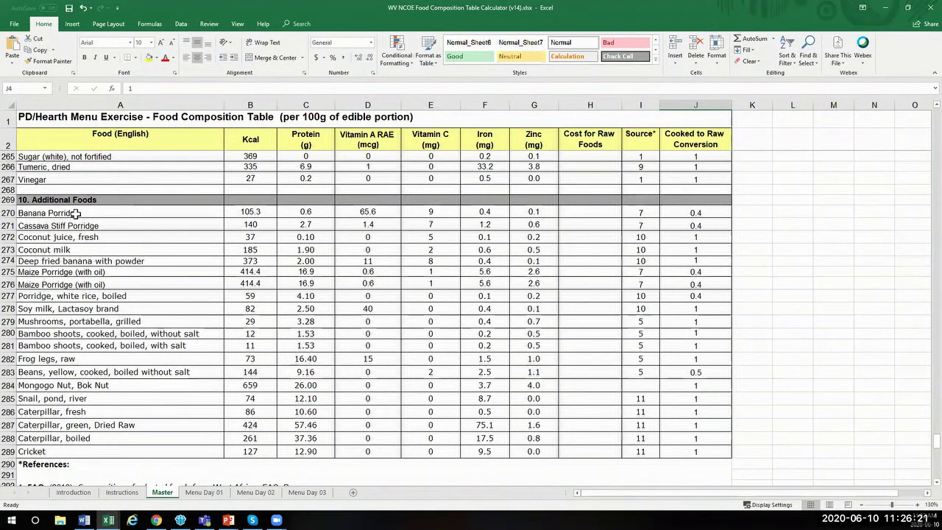
click(76, 214)
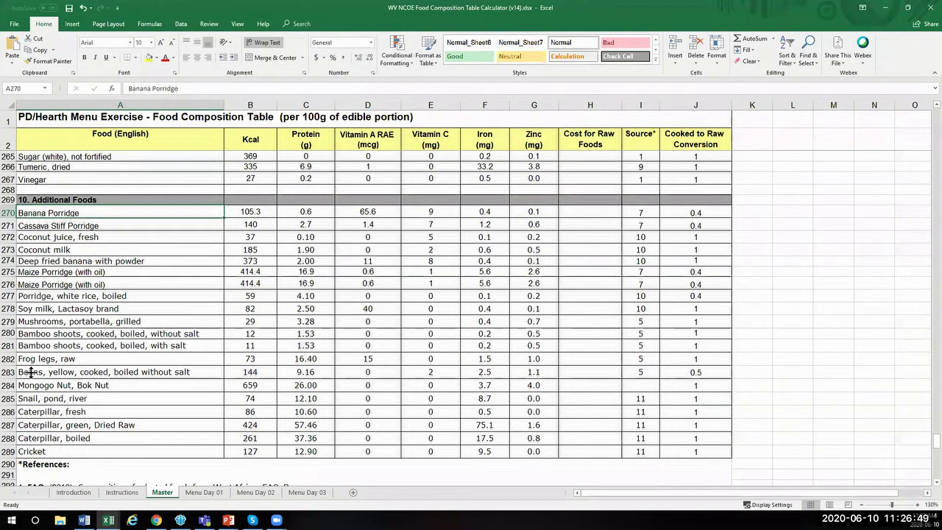
Insert a blank row at row 34, below "Yam, boiled" in the Grains, Roots, and Tubers group, and select its food name cell
scroll(31, 371, up, 20)
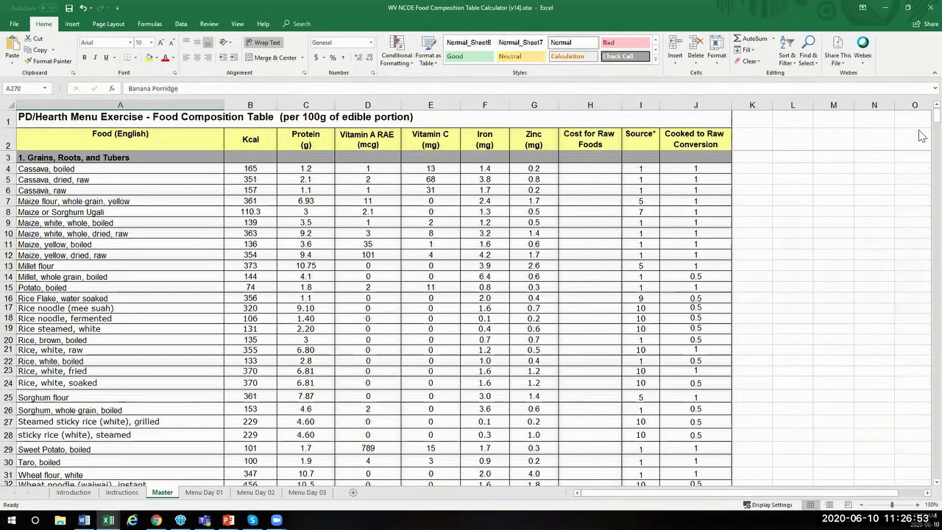
scroll(920, 133, down, 8)
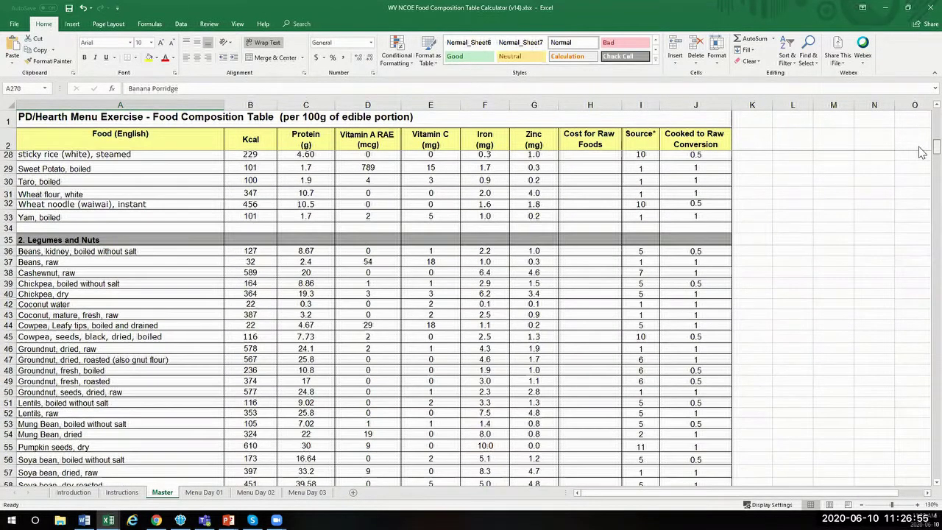
click(9, 230)
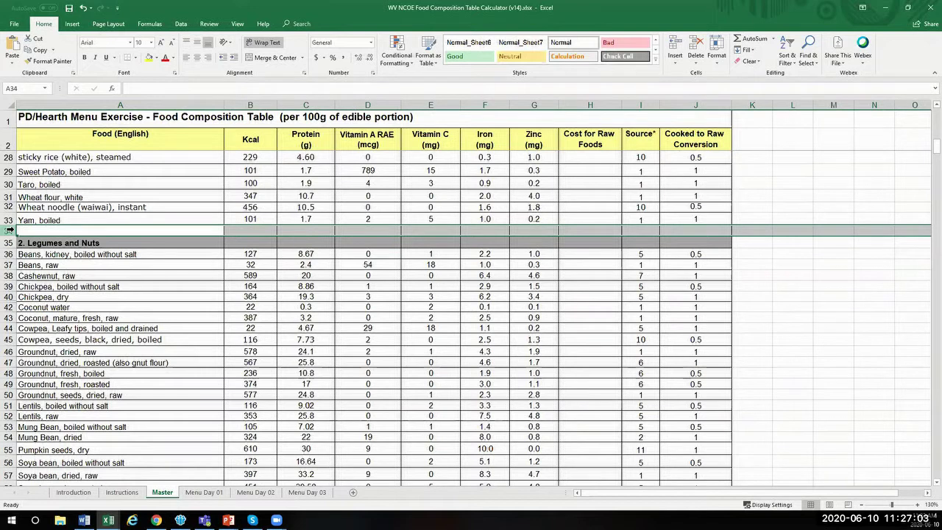
right_click(10, 231)
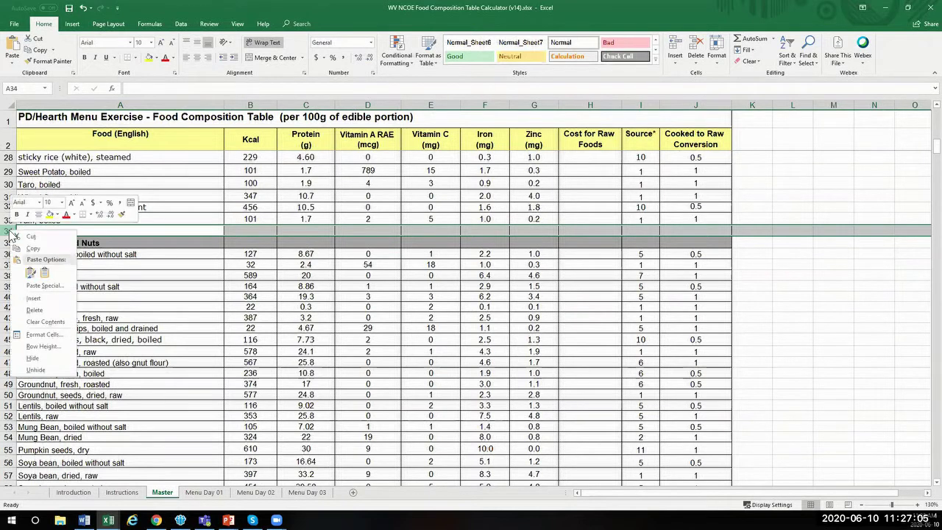
click(42, 298)
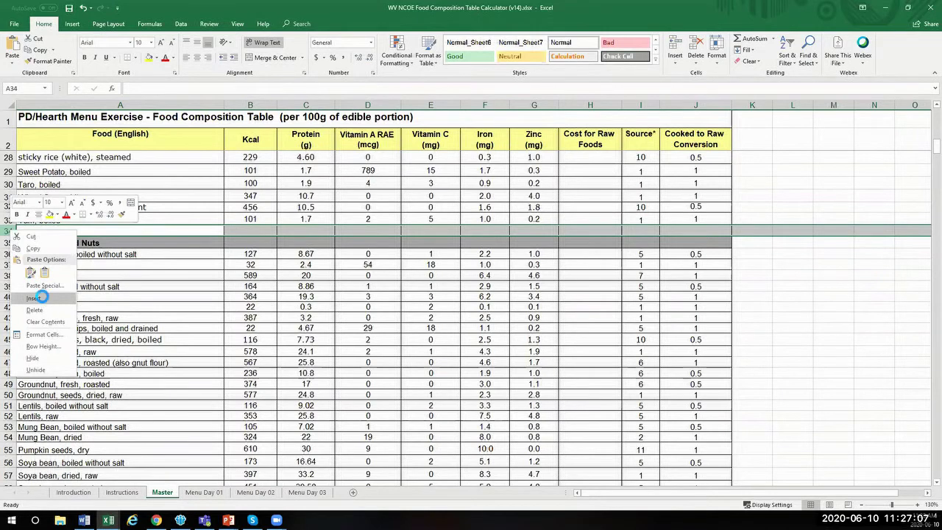
click(47, 231)
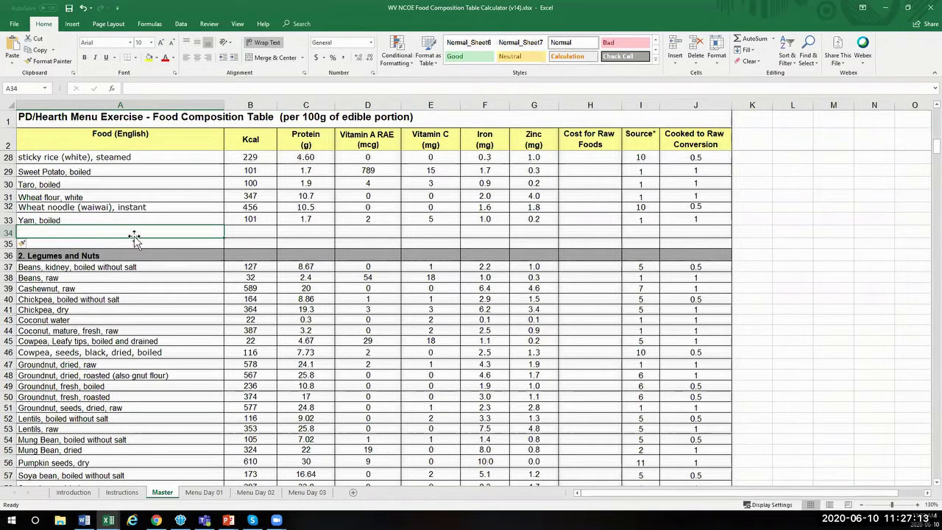
Review the cells to fill in for a new food in row 34, from Kcal through Zinc and Cost for Raw Foods
scroll(135, 236, up, 8)
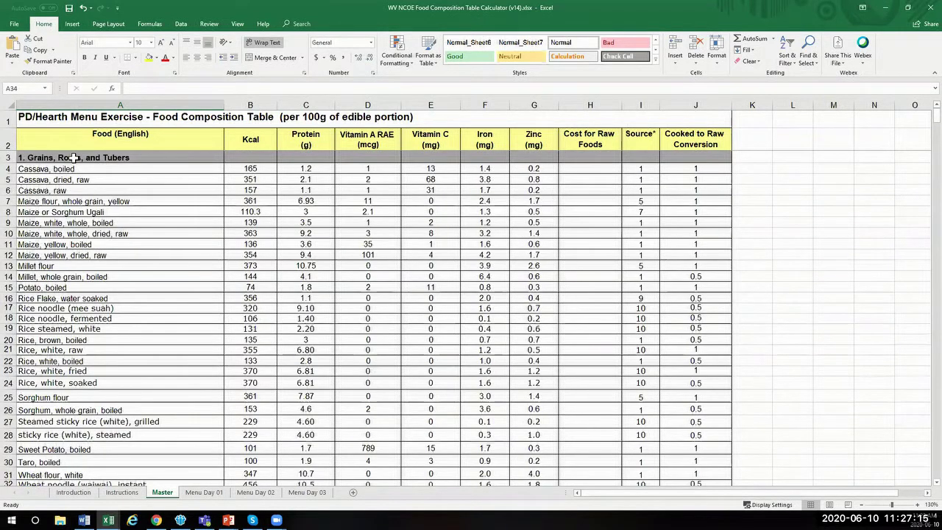
scroll(162, 342, down, 5)
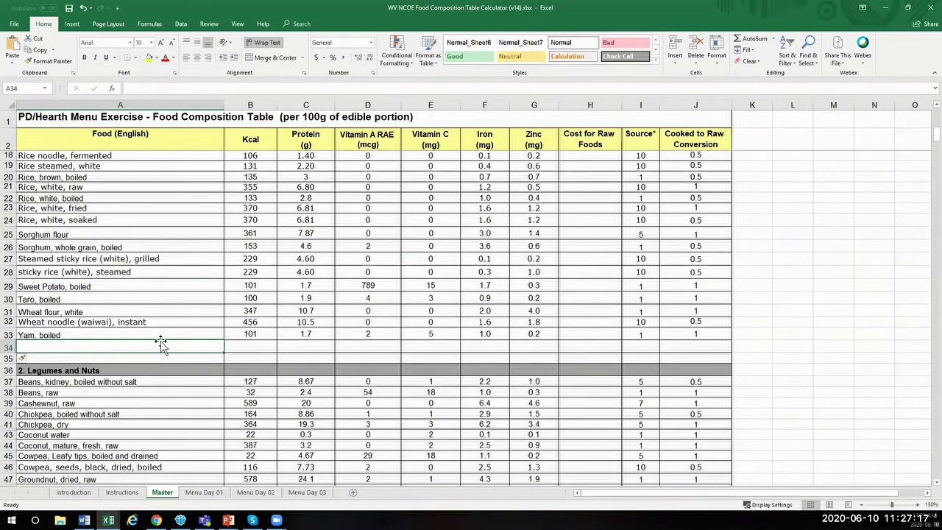
click(252, 346)
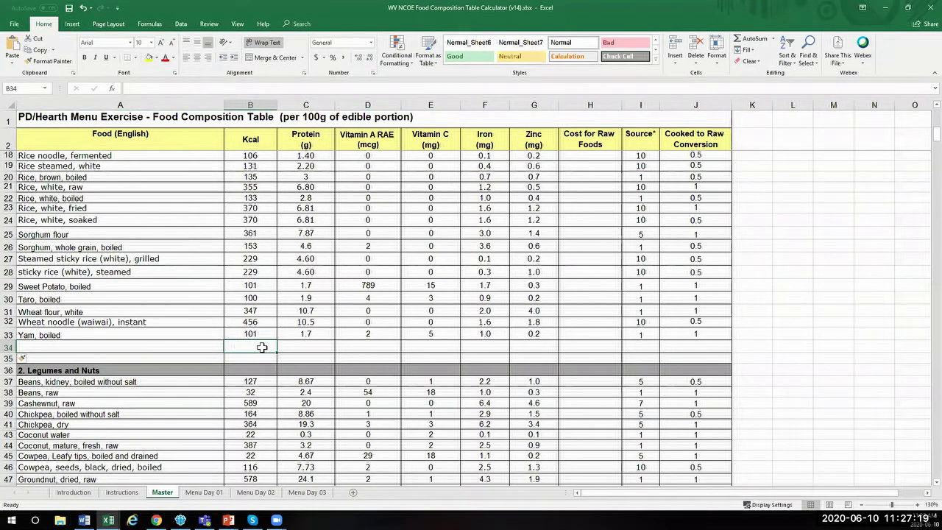
drag(278, 349, 532, 347)
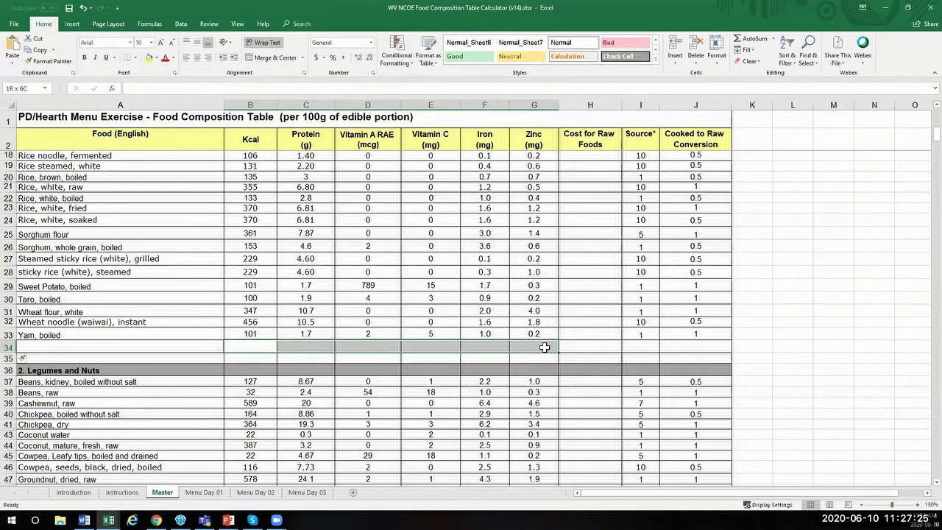
click(249, 348)
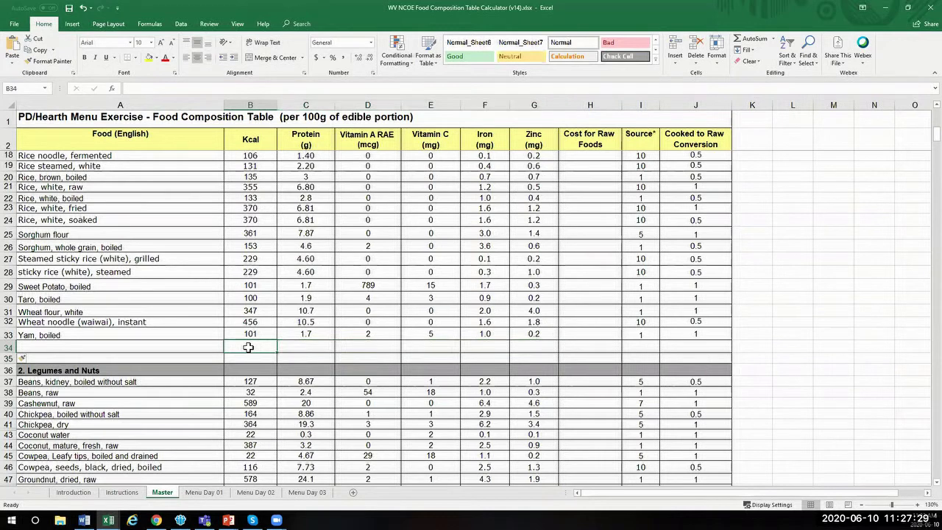
click(604, 344)
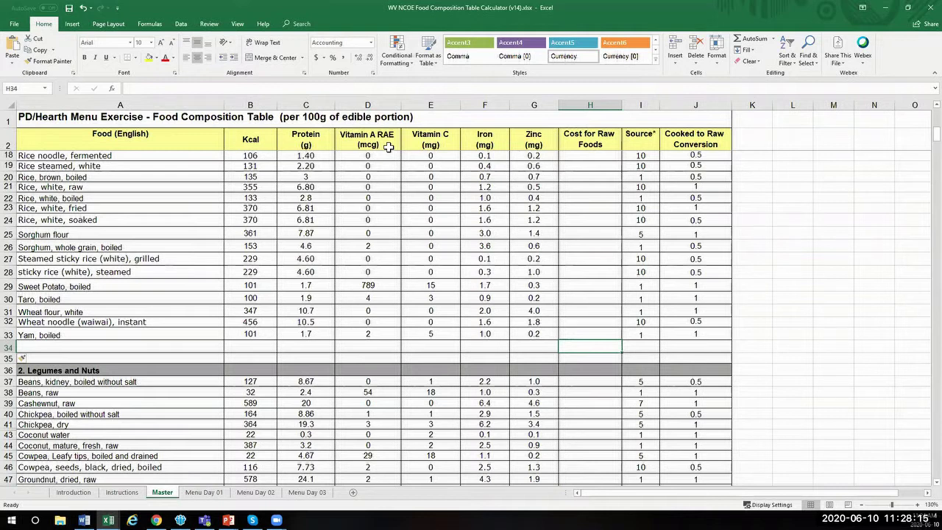
Open the Menu Day 01 sheet, view the food group choices for the first Meal row, and select that row's Food cell
click(206, 498)
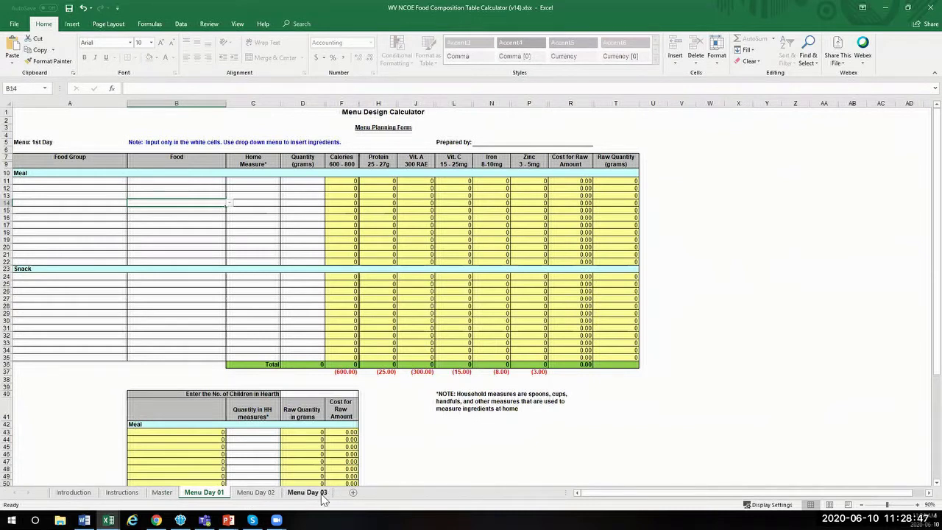
click(71, 181)
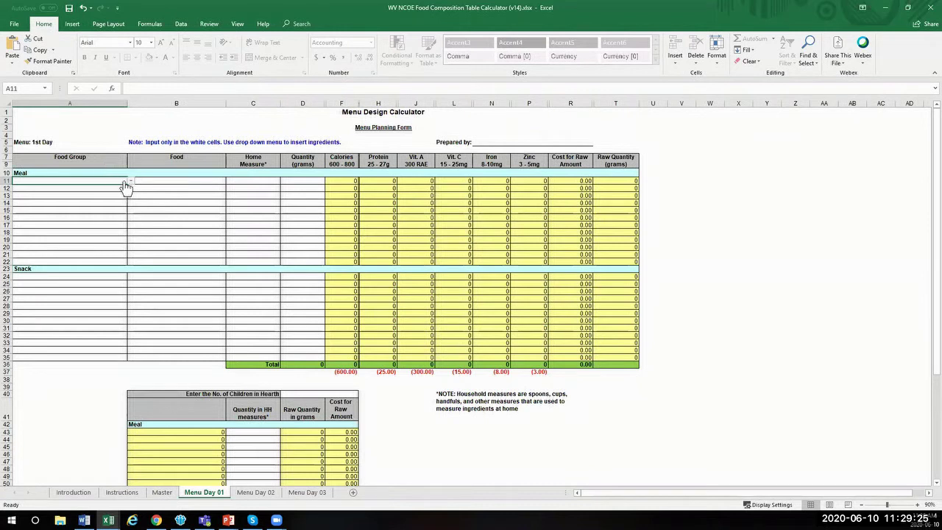
click(131, 184)
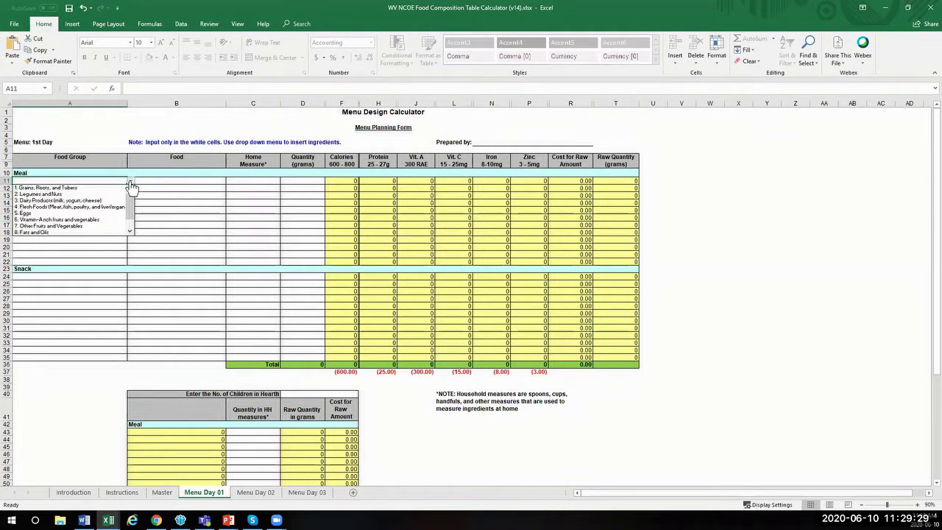
click(130, 182)
click(155, 183)
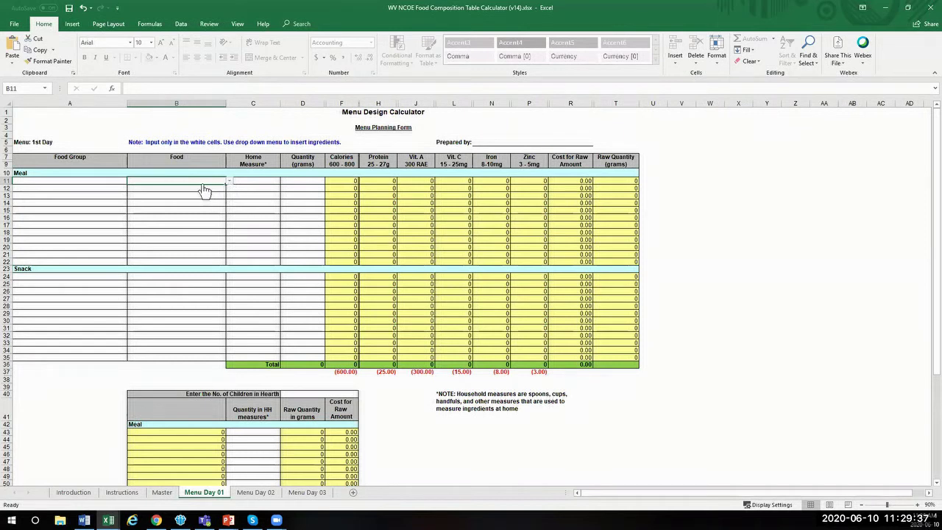
Set the food group of the first Meal row to "1. Grains, Roots, and Tubers"
click(106, 189)
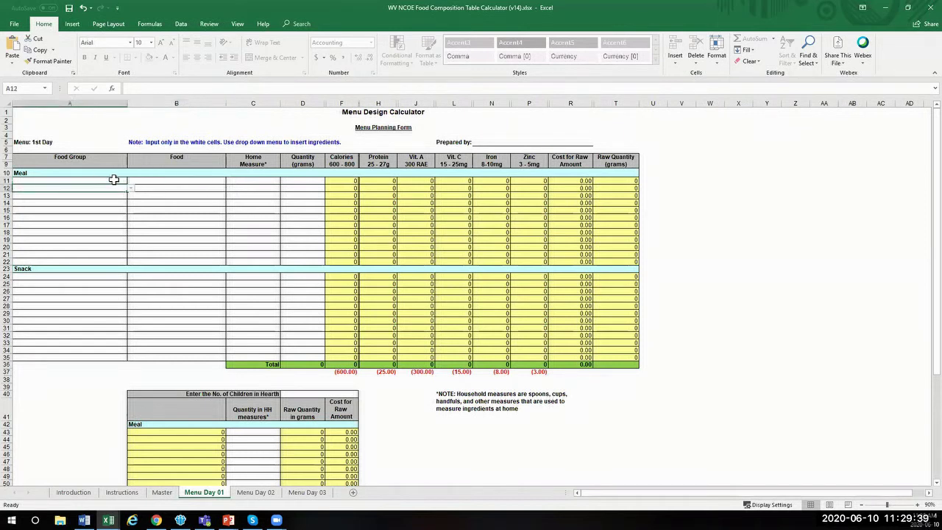
click(114, 180)
click(130, 180)
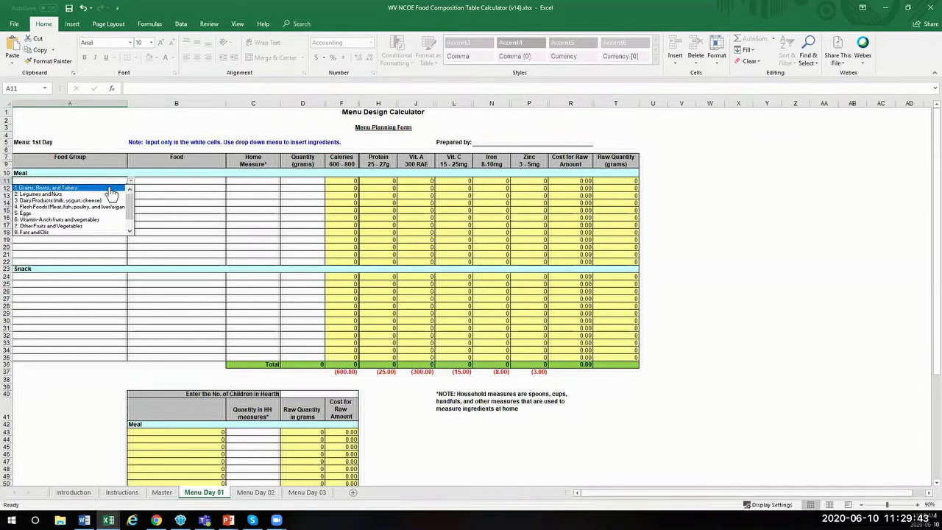
click(109, 188)
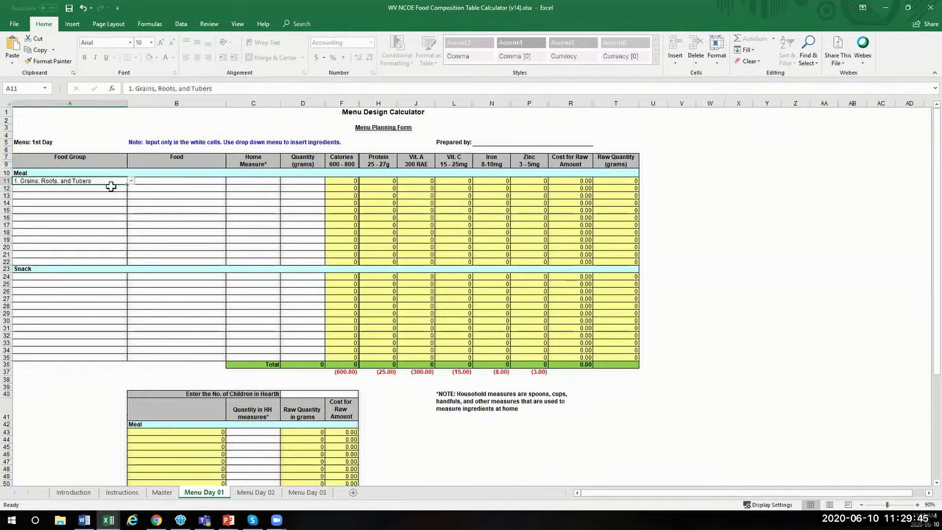
Choose "Rice, white, boiled" as the food in the first Meal row
click(164, 180)
click(229, 181)
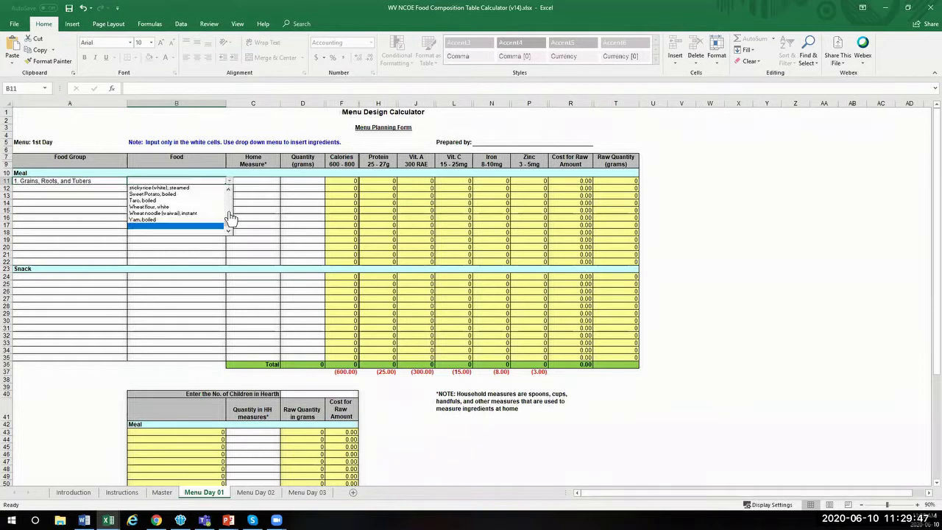
click(229, 190)
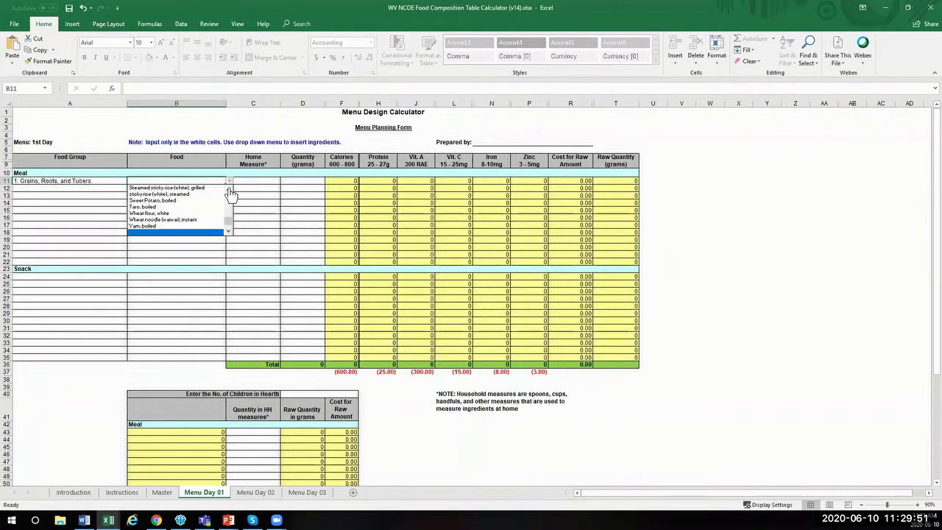
click(229, 190)
click(229, 190)
click(229, 190)
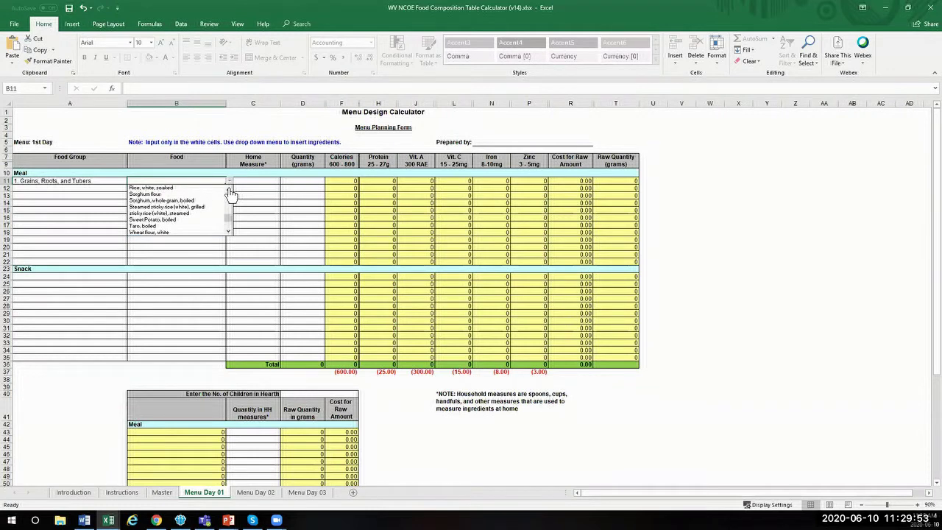
click(229, 190)
click(229, 190)
click(229, 190)
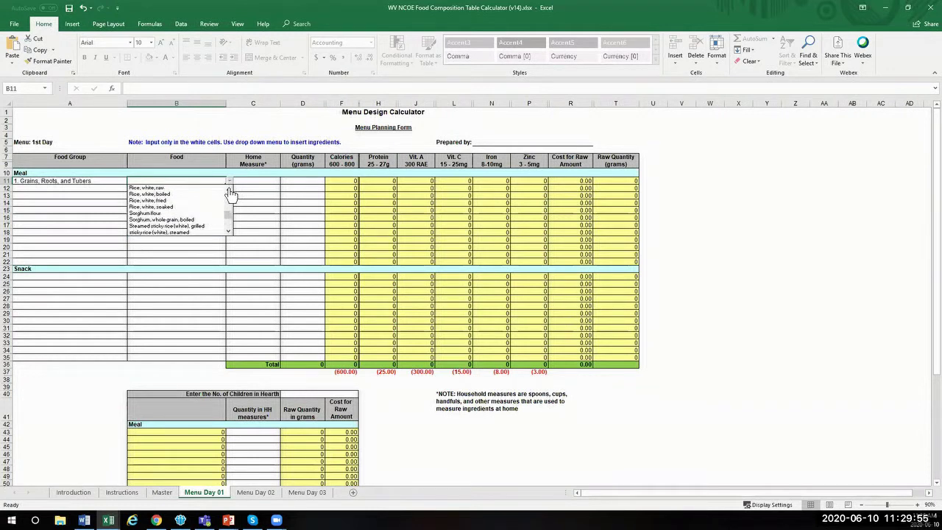
click(146, 195)
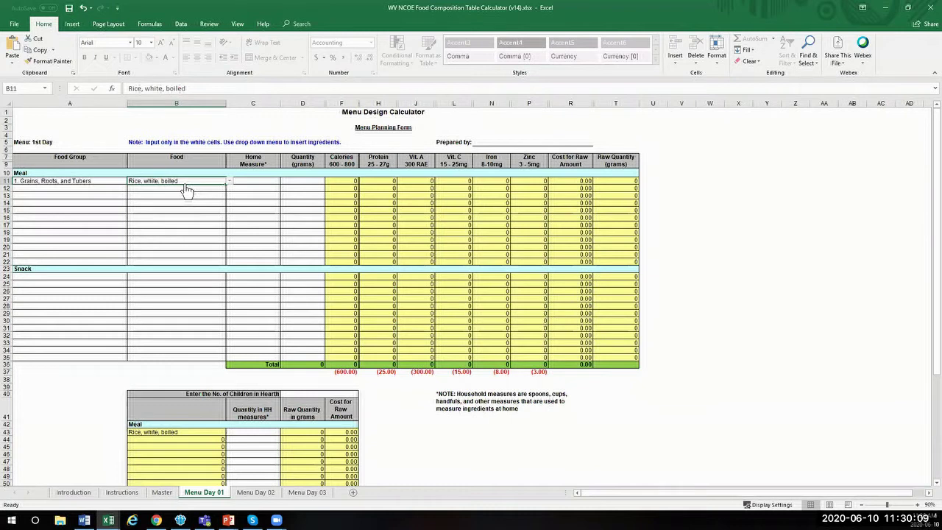
Switch the food in the first Meal row to "Rice, white, raw"
click(230, 181)
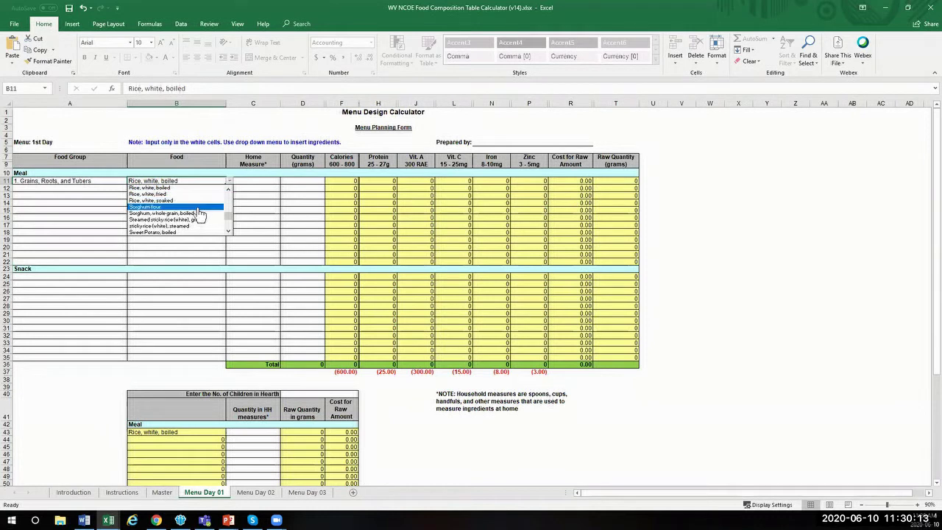
scroll(231, 190, up, 1)
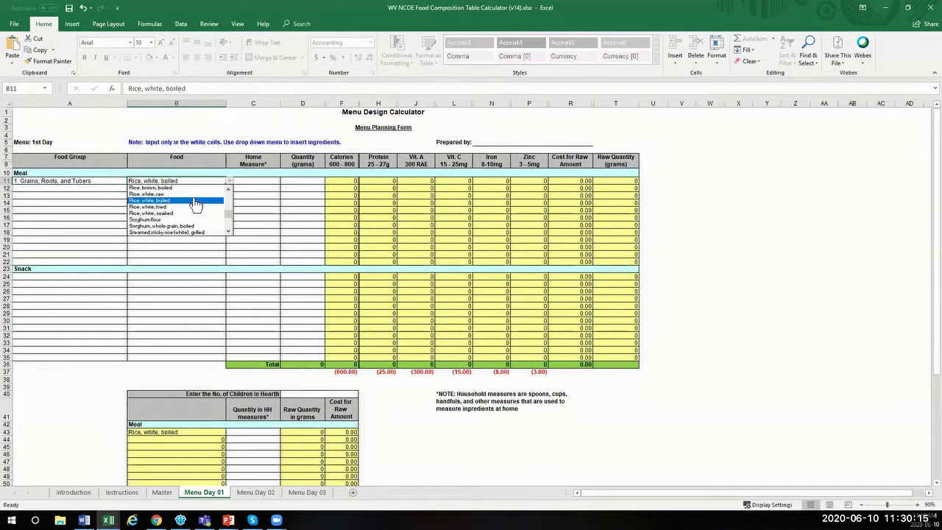
click(193, 193)
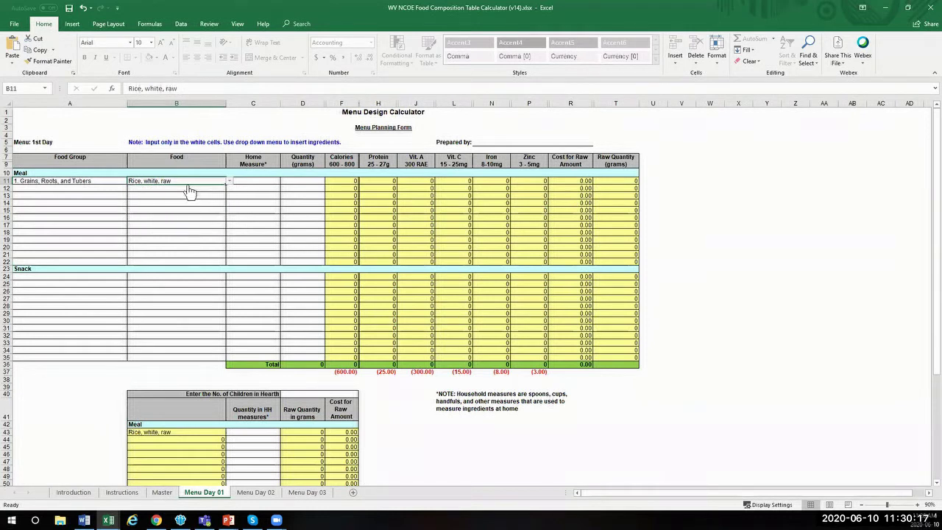
Look through the other rice options and set the first Meal row's food back to "Rice, white, boiled"
click(230, 182)
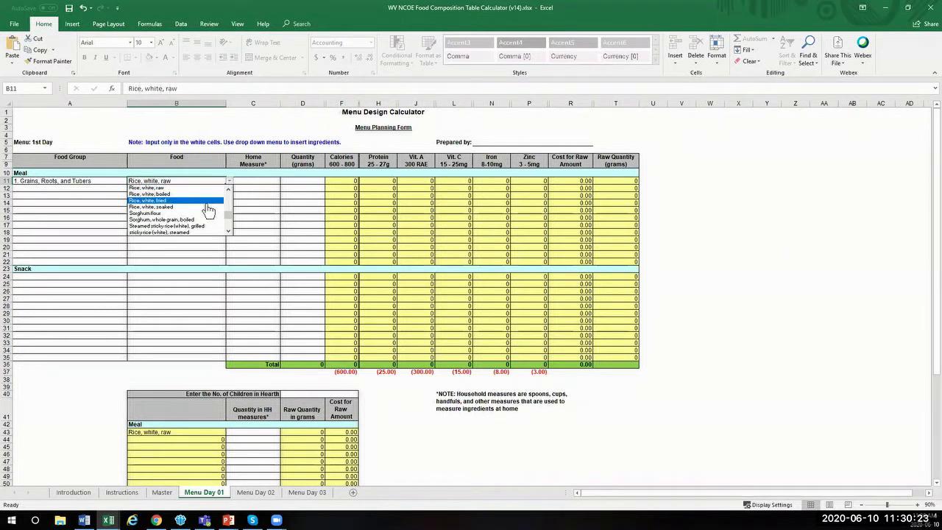
click(228, 188)
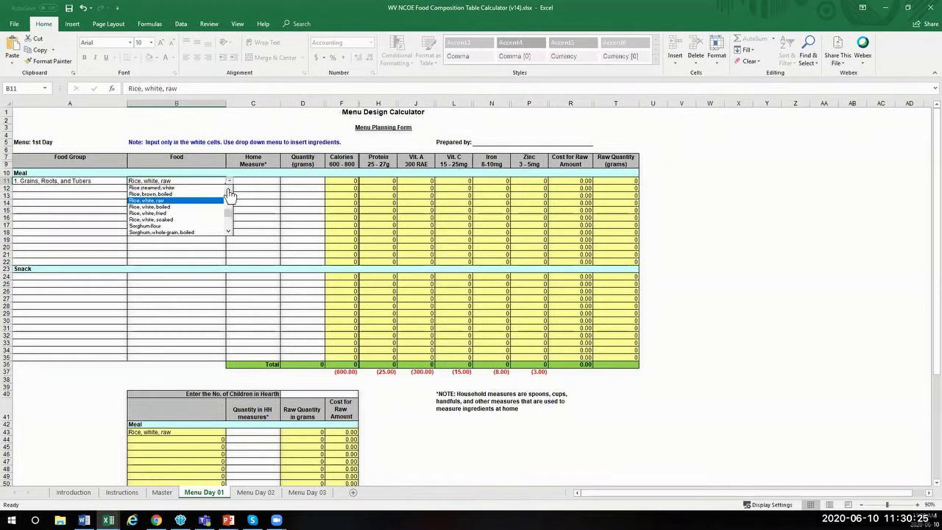
key(Up)
key(Up)
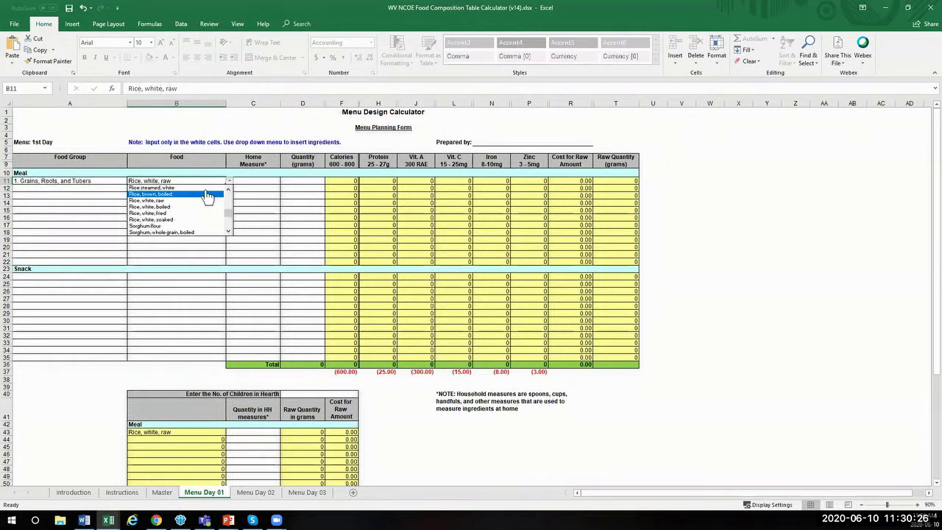
click(168, 207)
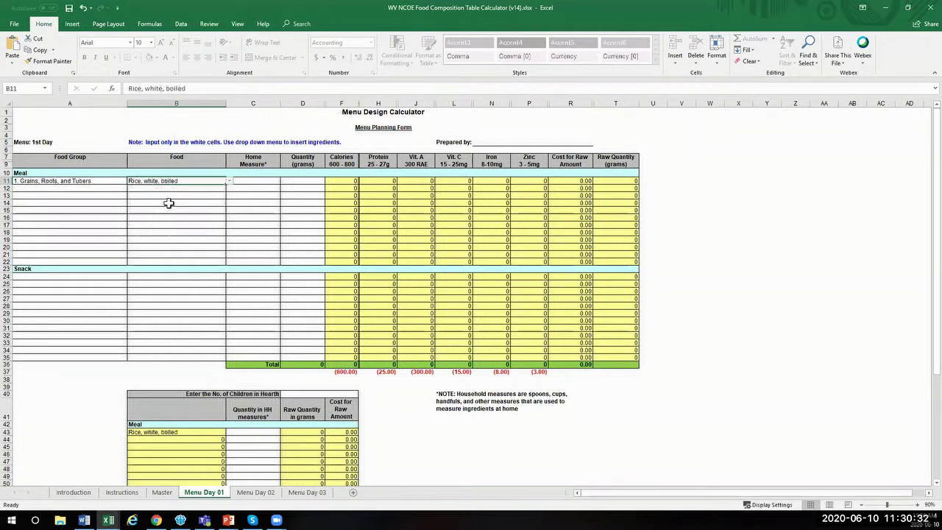
Enter a quantity of 70 grams for the boiled white rice in row 11
click(272, 184)
click(318, 184)
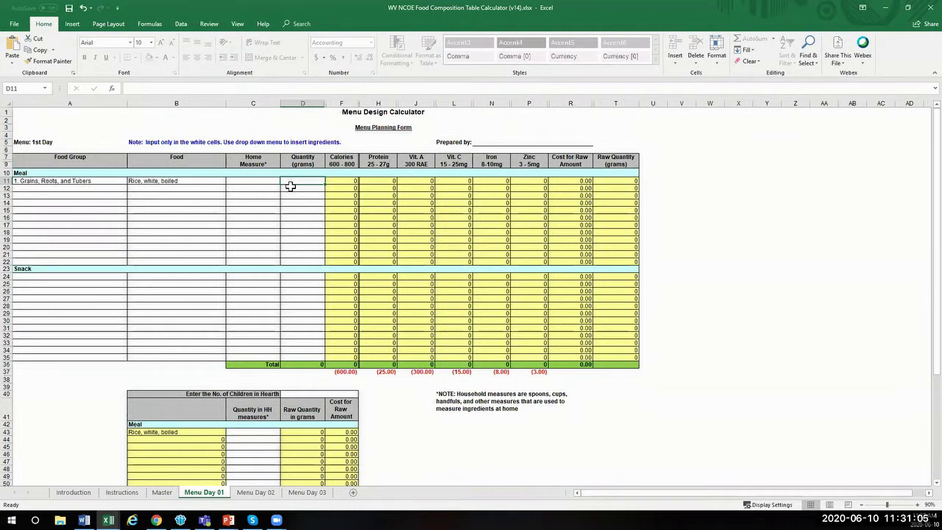
text(70)
key(Return)
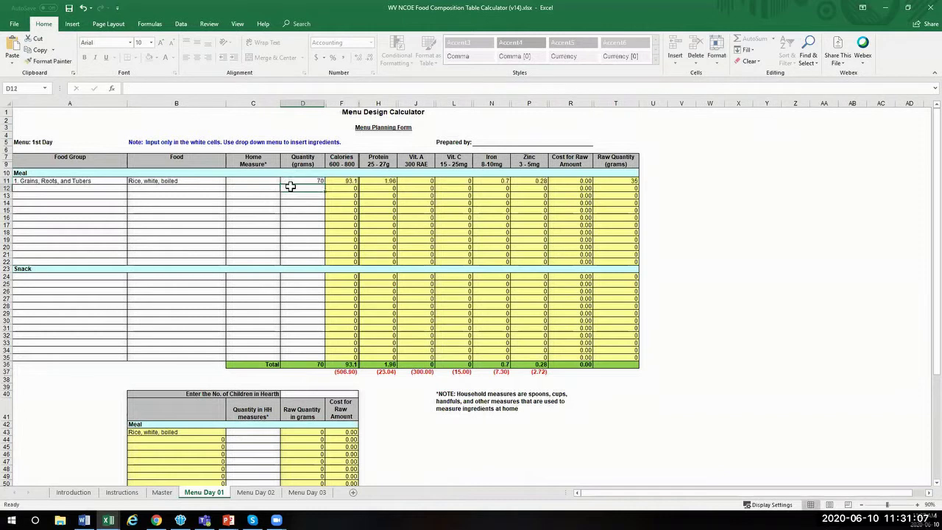
Review the calculated cells of the boiled white rice row one by one, from Calories through Raw Quantity
key(Up)
key(Right)
key(Left)
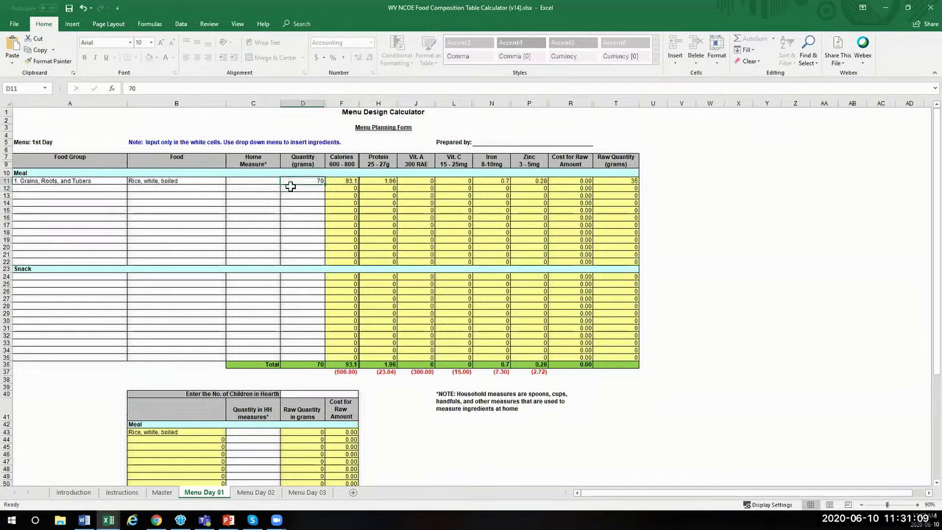
key(Right)
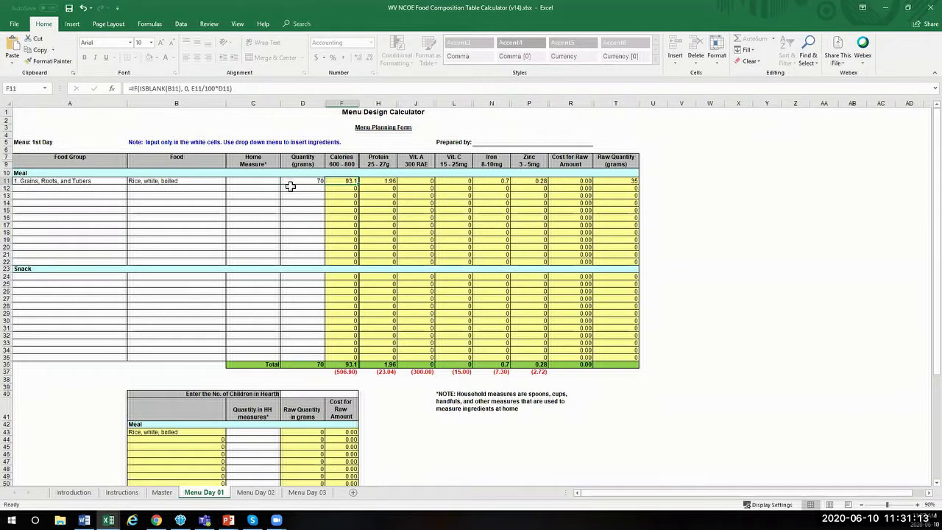
key(Right)
key(Right)
key(Right)
key(Right)
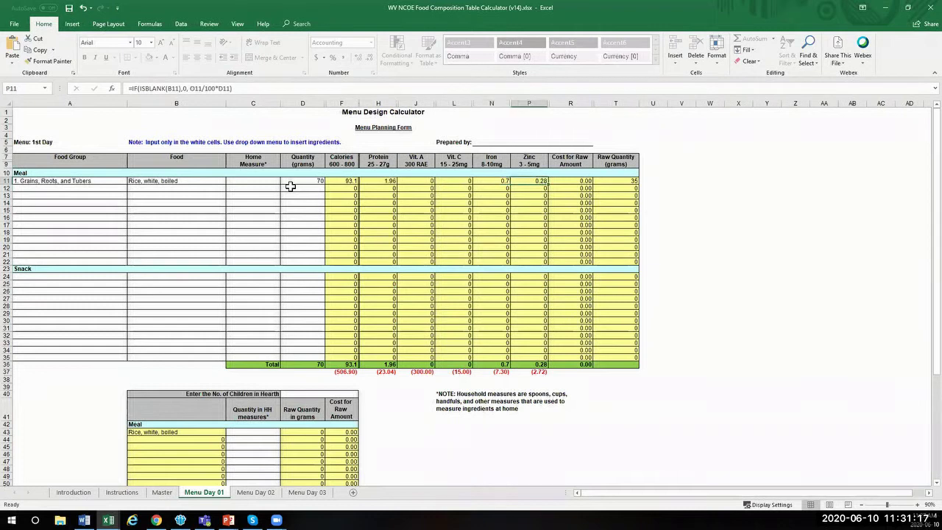
key(Right)
key(Right)
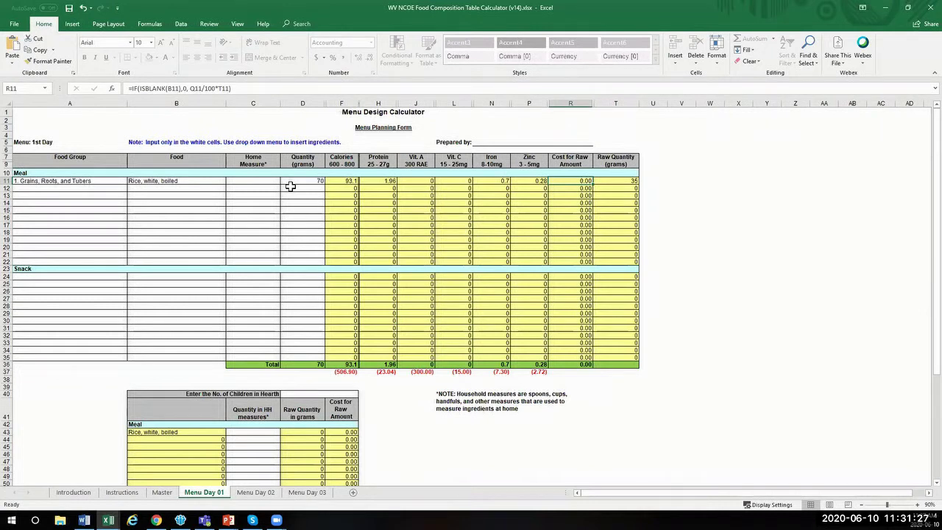
key(Right)
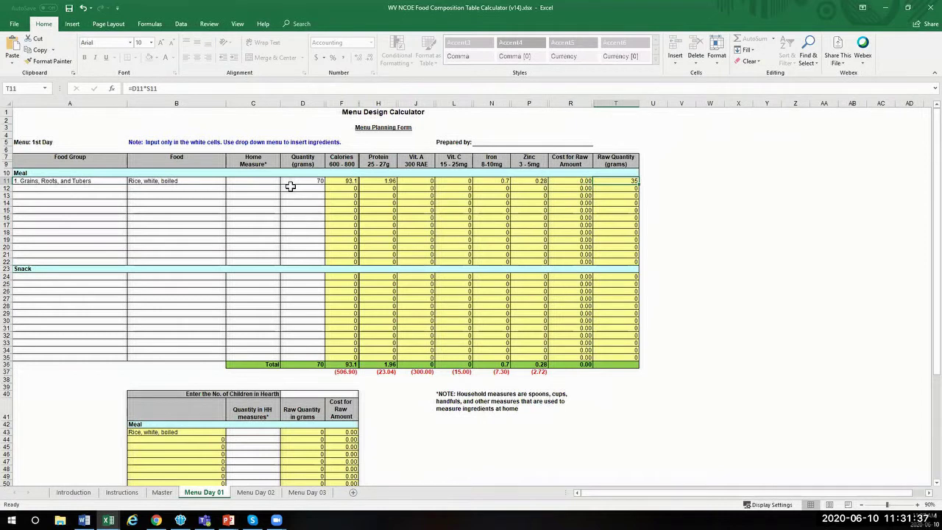
Compare the rice row's Home Measure and Quantity cells with its Cost for Raw Amount and Raw Quantity cells, ending on Home Measure
key(Left)
key(Left)
key(Left)
key(Left)
key(Left)
key(Left)
key(Left)
key(Left)
key(Left)
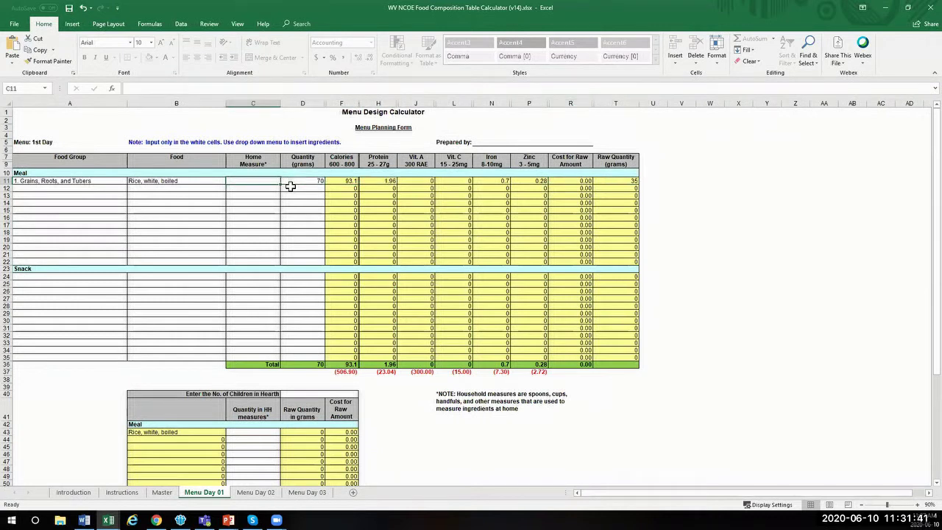
key(Right)
key(Right)
key(Right)
key(Right)
key(Right)
key(Right)
key(Right)
key(Right)
key(Right)
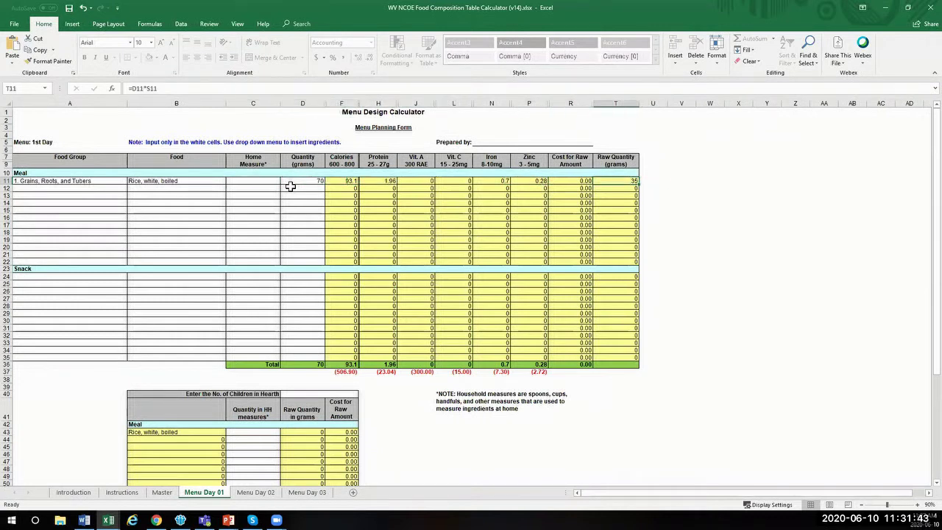
key(Left)
key(Left)
key(Left)
key(Left)
key(Left)
key(Left)
key(Left)
key(Left)
key(Left)
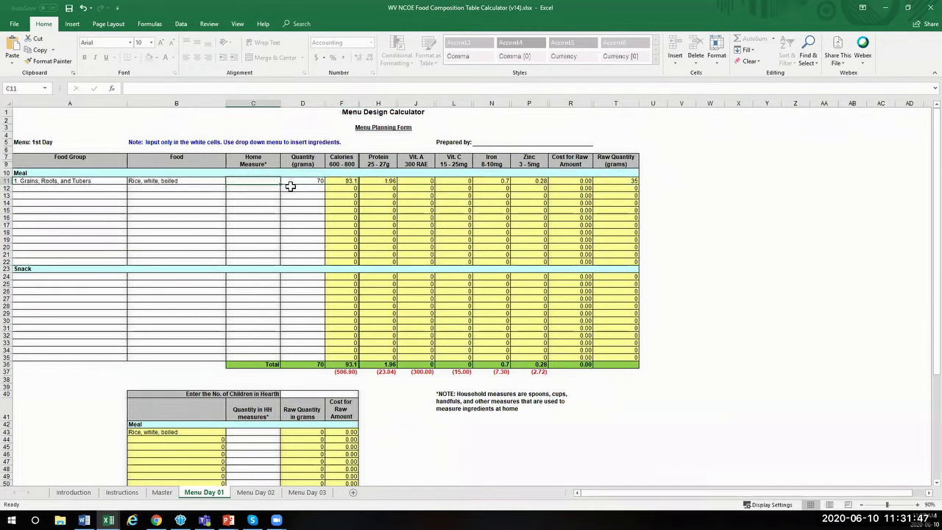
key(Right)
key(Right)
key(Right)
key(Right)
key(Right)
key(Right)
key(Right)
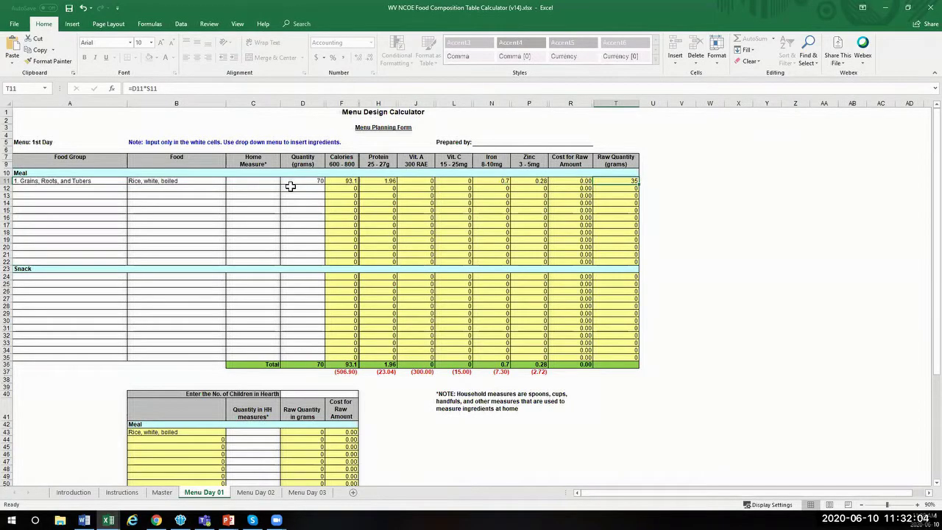
key(Left)
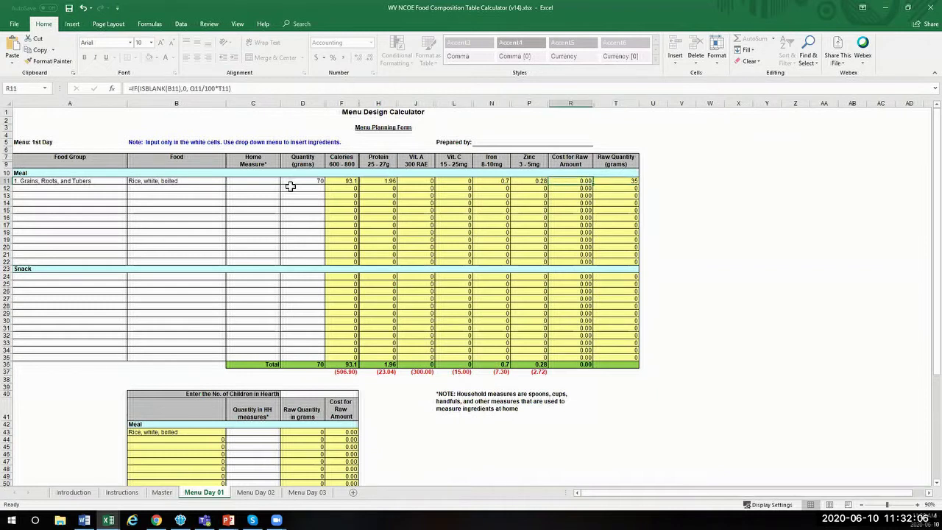
key(Left)
key(Left)
key(Left)
key(Left)
key(Left)
key(Left)
key(Left)
key(Left)
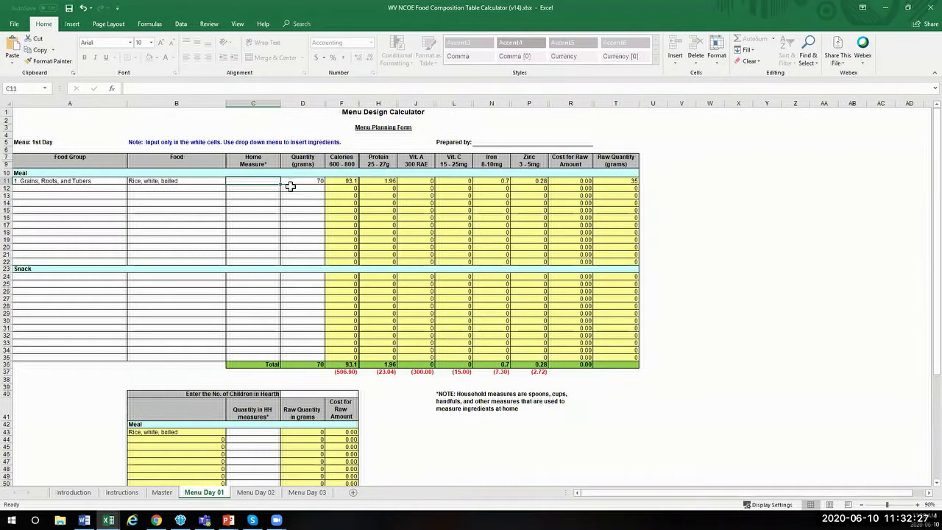
Enter "half cup" as the Home Measure of the boiled white rice
text(1)
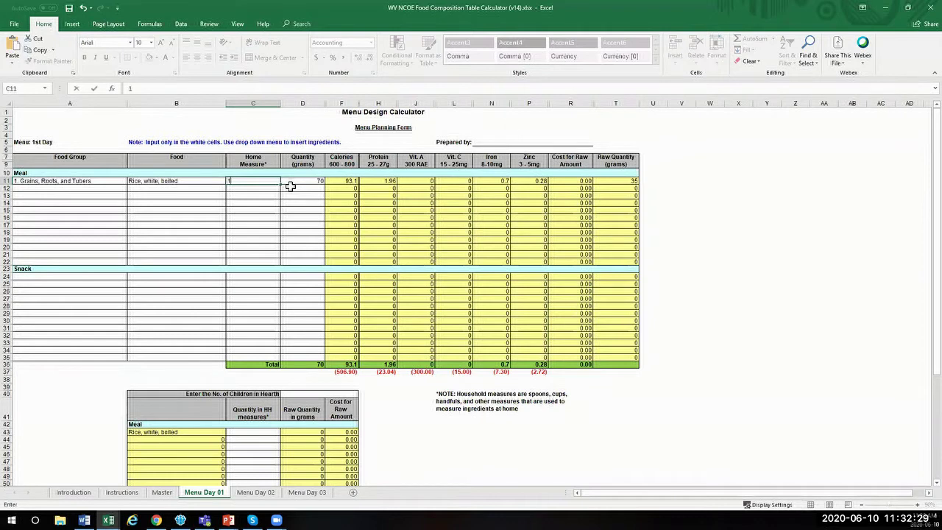
key(BackSpace)
text(half cup)
key(Return)
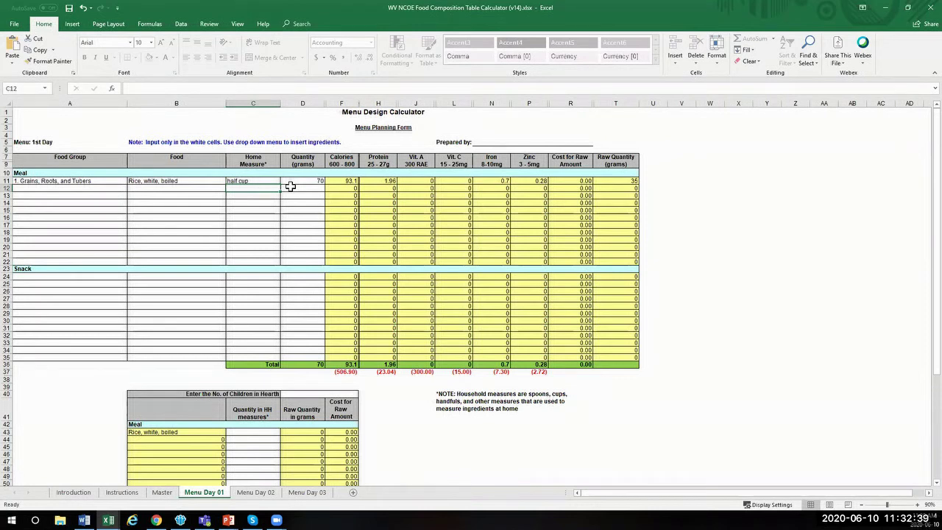
Replace the Home Measure of the boiled white rice with "1 handful"
key(Up)
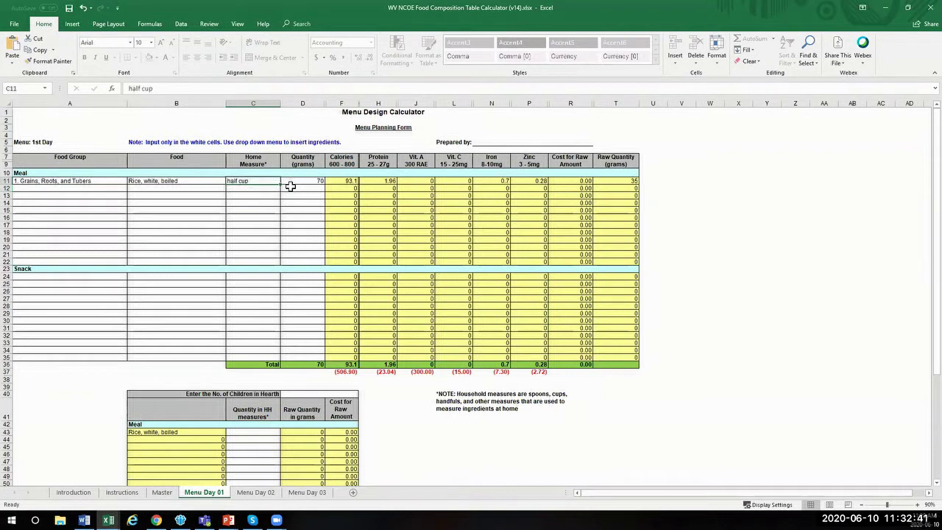
text(1 handful)
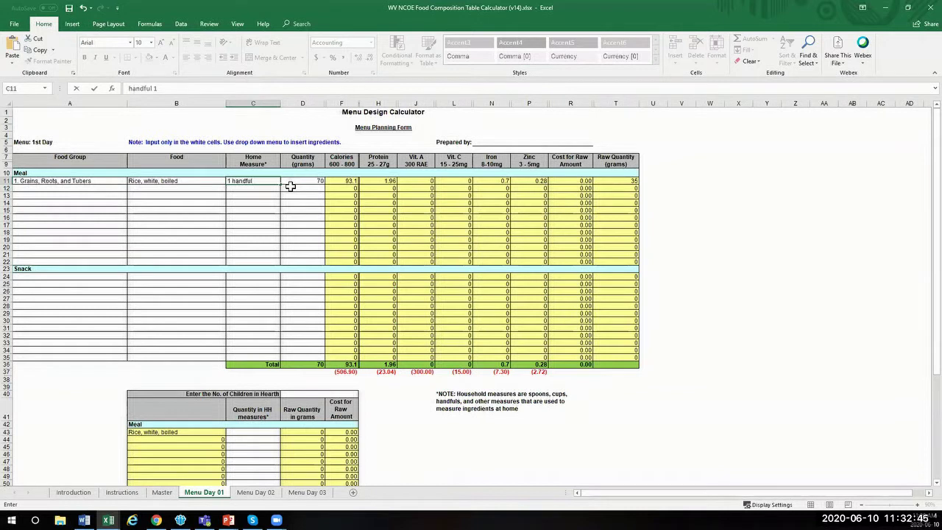
key(Return)
Check the rice row again from the Home Measure cell across to Raw Quantity and back
key(Up)
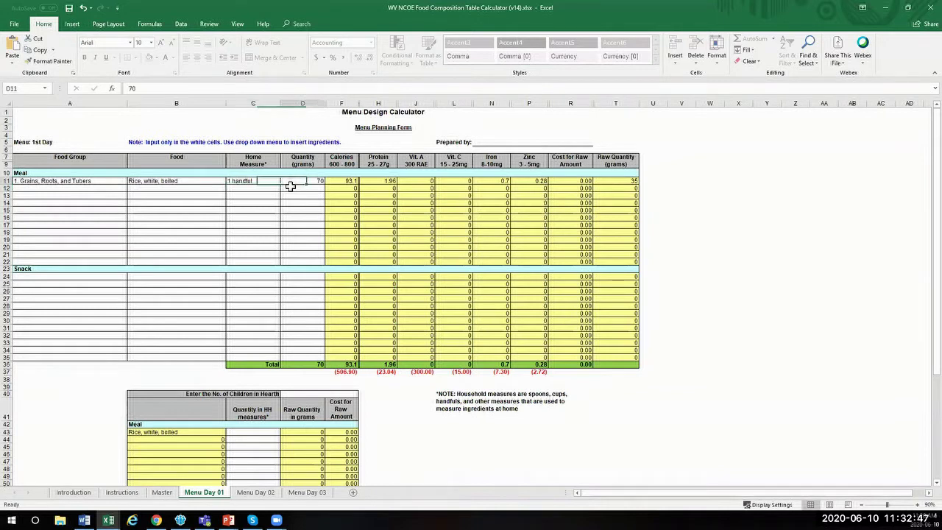
key(Right)
key(Right)
key(Right)
key(Right)
key(Right)
key(Right)
key(Right)
key(Right)
key(Right)
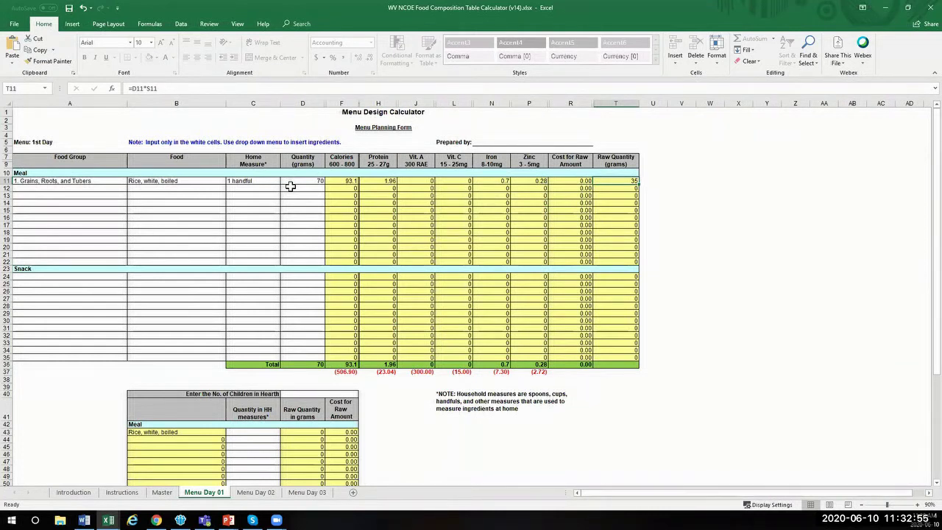
key(Left)
key(Left)
key(Left)
key(Left)
key(Left)
key(Left)
key(Left)
key(Left)
key(Left)
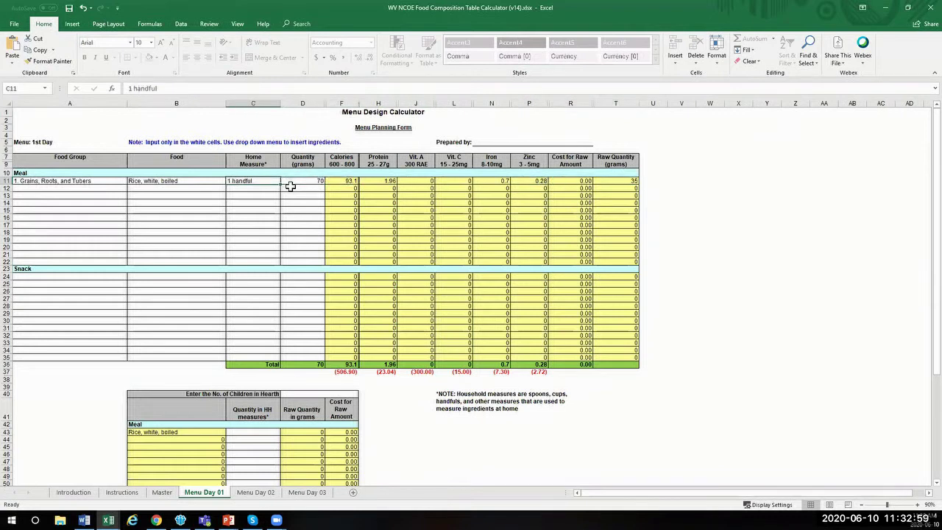
Review the boiled white rice row's nutrient, cost and Raw Quantity cells, finishing back on its Home Measure
key(Right)
key(Right)
key(Right)
key(Right)
key(Right)
key(Right)
key(Right)
key(Right)
key(Right)
key(Right)
key(Left)
key(Left)
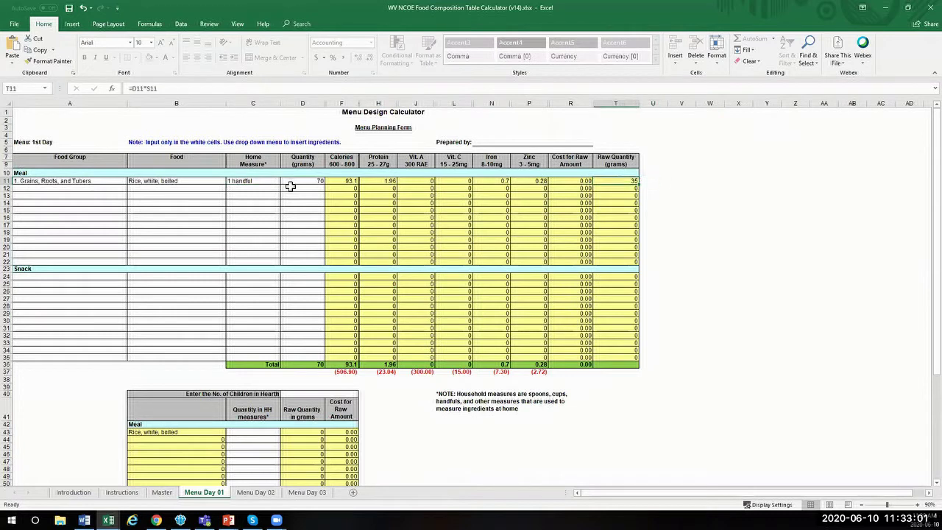
key(Left)
key(Left)
key(Left)
key(Left)
key(Left)
key(Left)
key(Left)
key(Left)
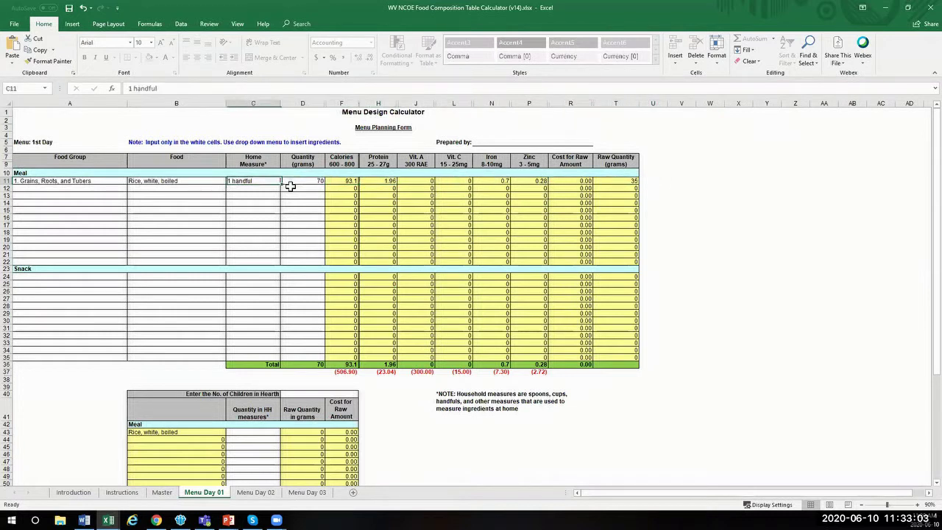
Add "Sweet Potato, boiled" from food group "1. Grains, Roots, and Tubers" in the meal row below the rice
key(Down)
key(Home)
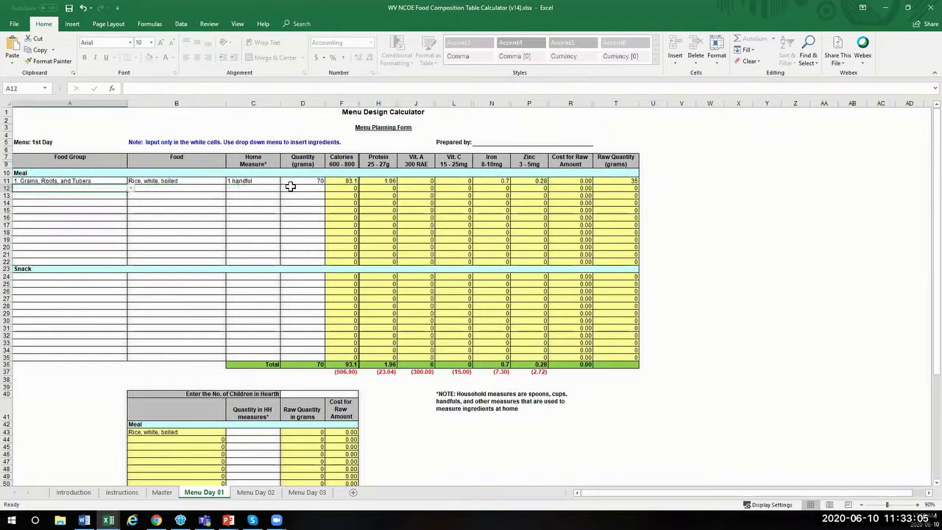
click(165, 188)
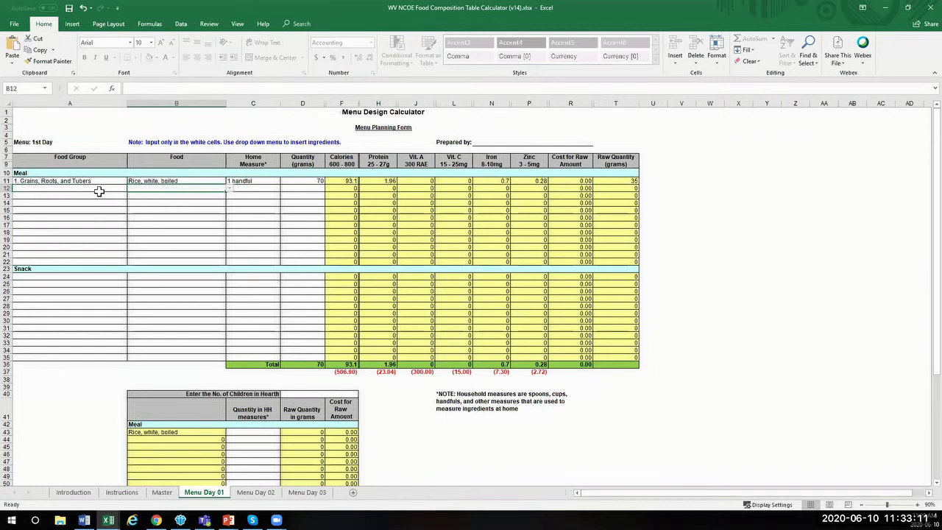
click(98, 189)
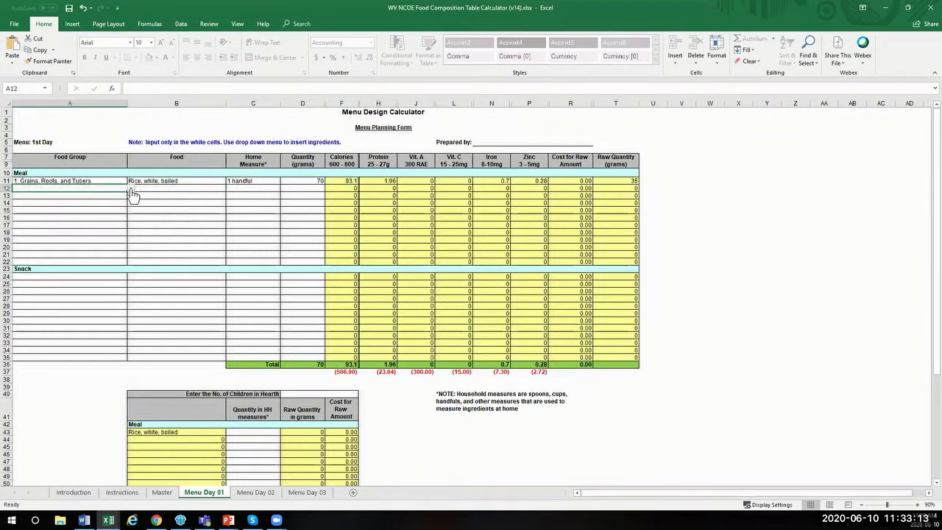
click(131, 188)
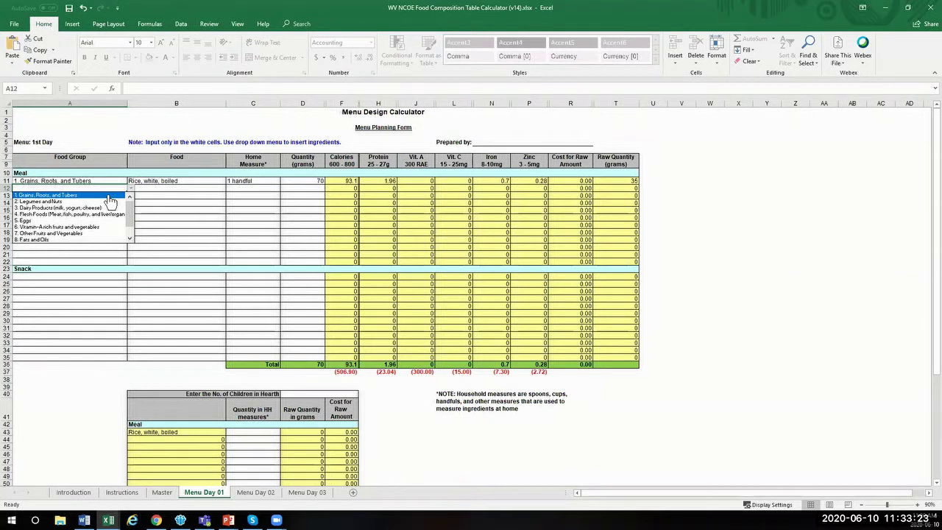
click(109, 195)
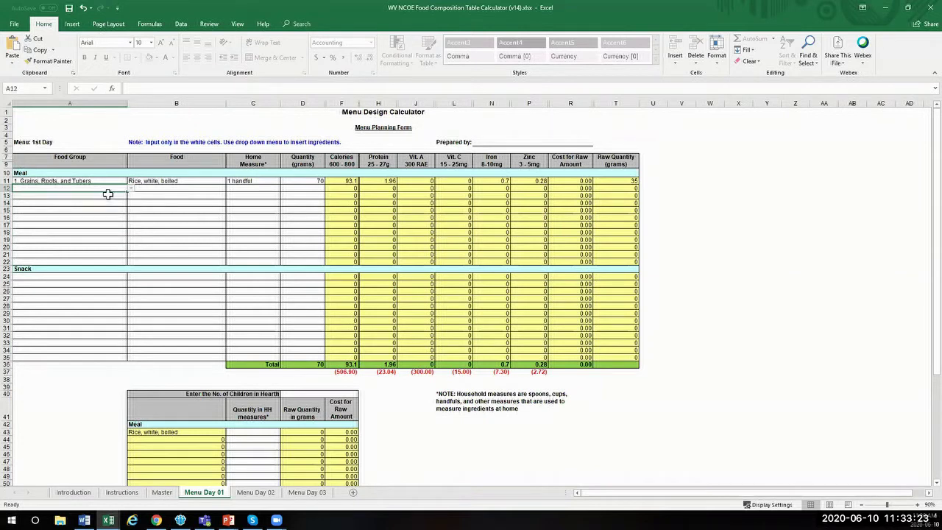
click(148, 190)
click(229, 190)
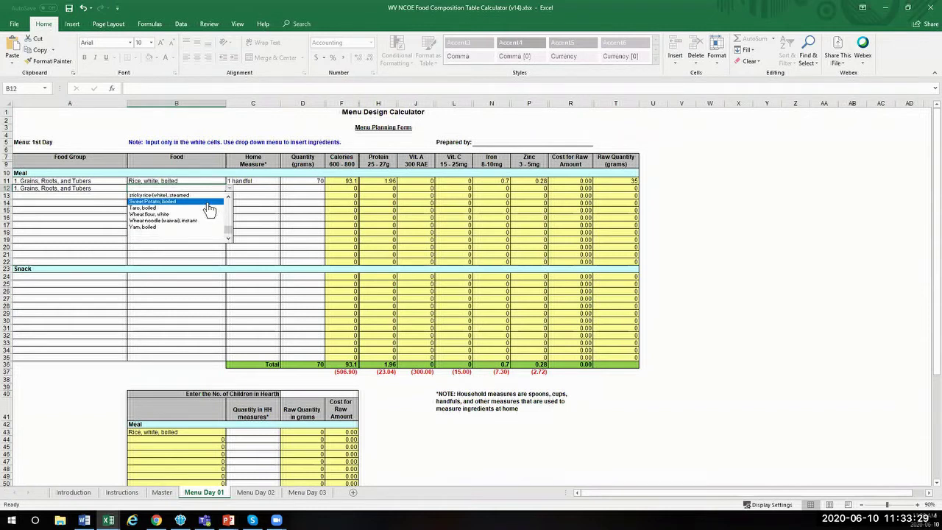
click(209, 202)
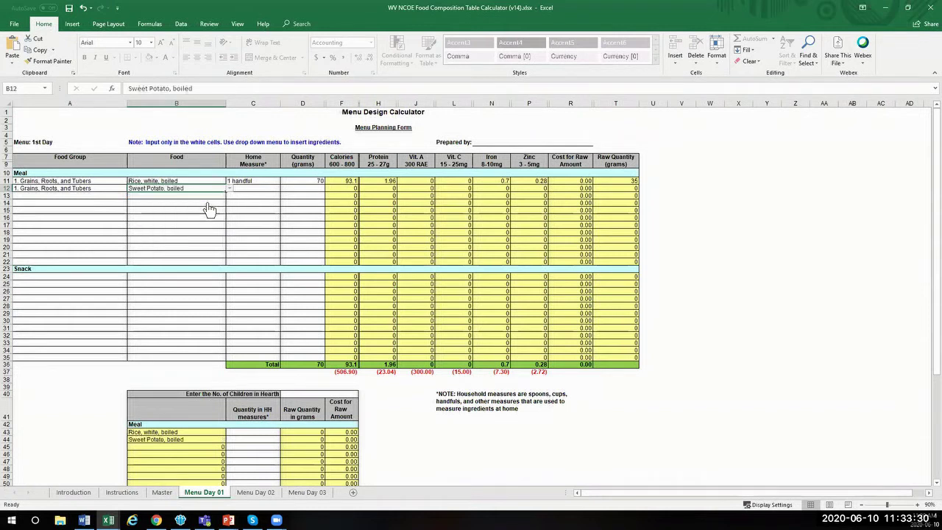
Set the boiled sweet potato's Quantity to 35 grams and its Home Measure to "3 fingers"
click(255, 187)
click(294, 188)
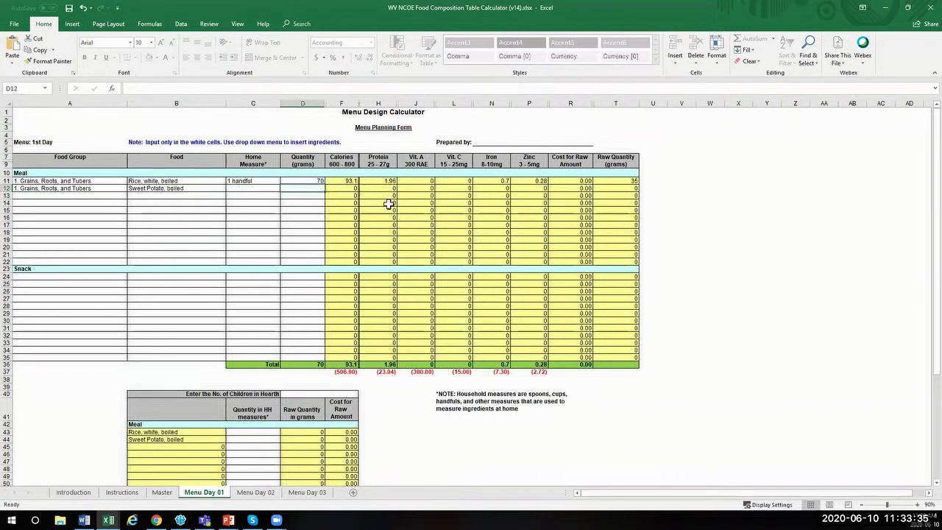
text(35)
key(Return)
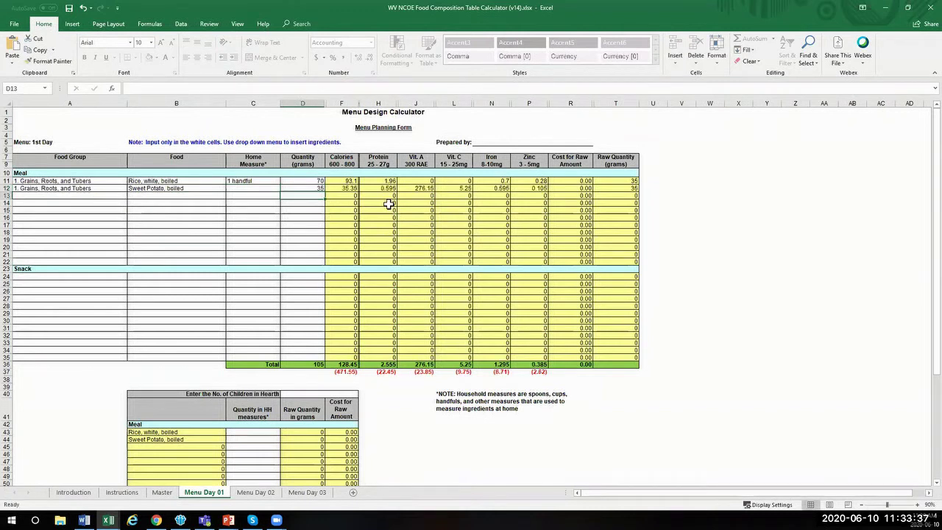
click(264, 189)
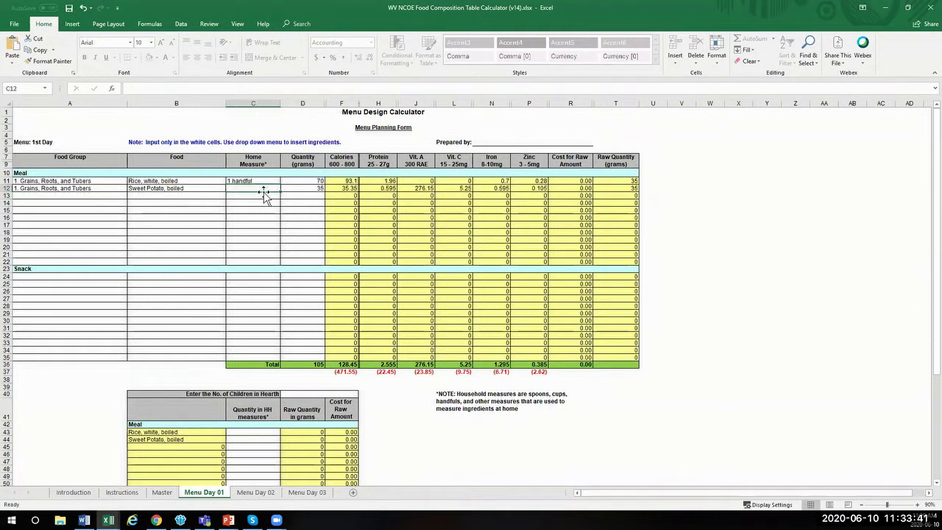
text(3 fingers)
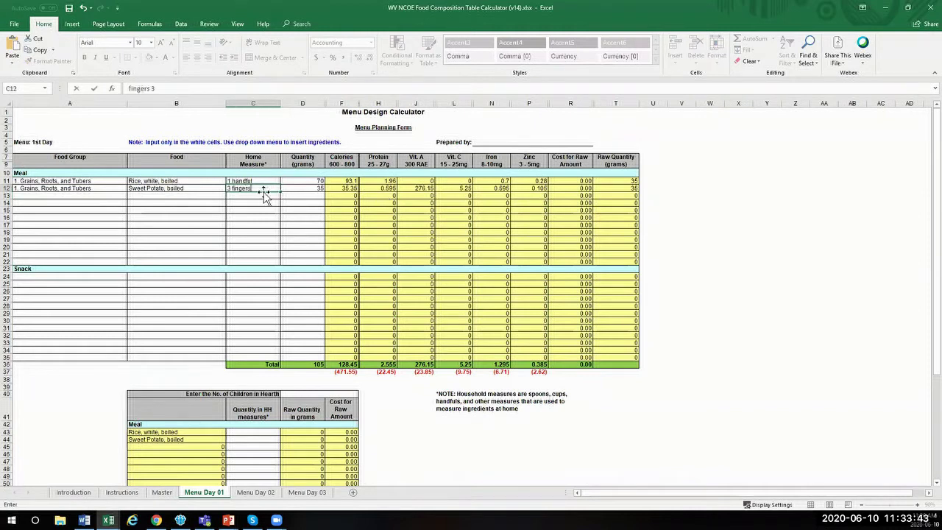
key(Return)
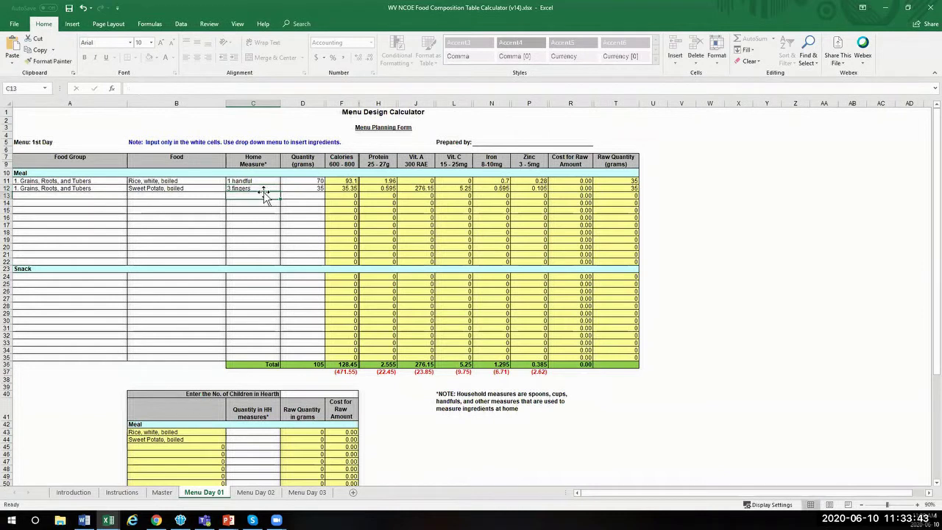
Set the Food Group of the third meal row to "6. Vitamin-A rich fruits and vegetables"
click(81, 195)
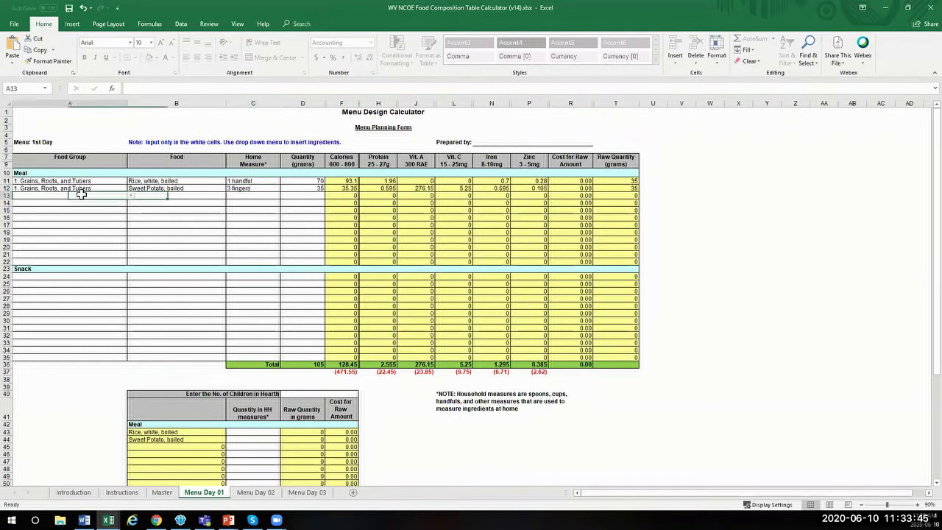
click(131, 196)
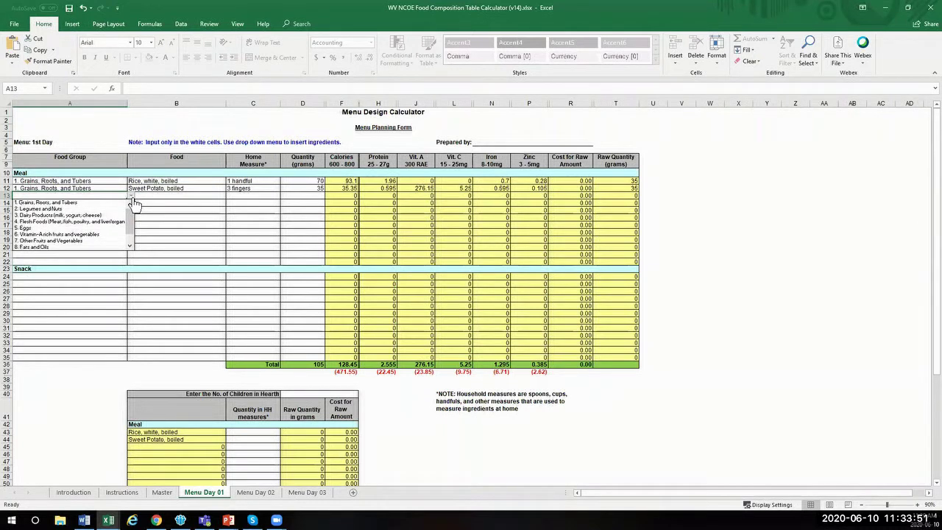
click(56, 236)
Choose "Dark Green Leaves, fresh, cooked with salt" as the Food in the third meal row
click(210, 195)
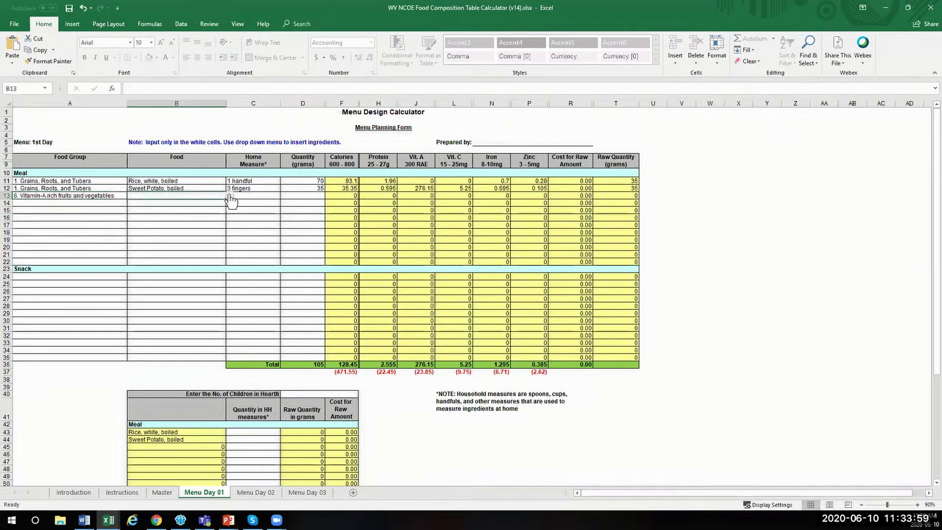
click(229, 196)
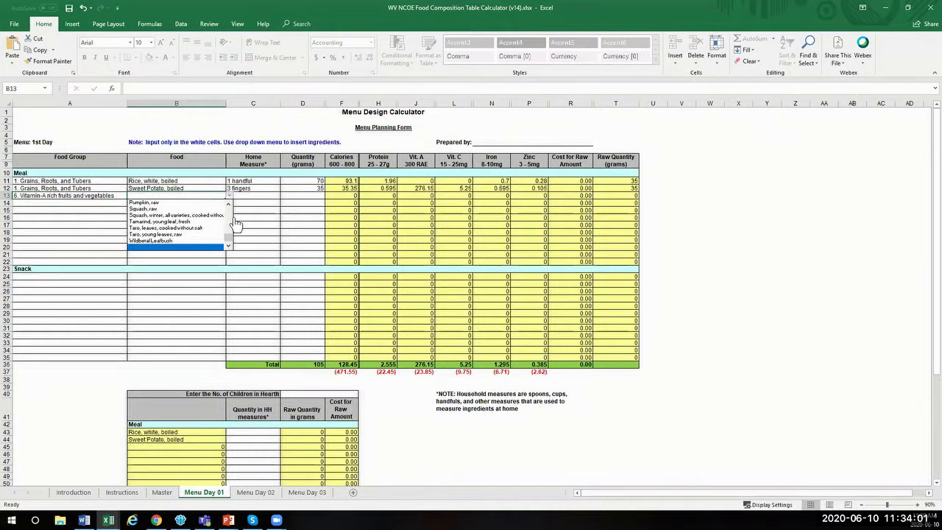
click(229, 222)
click(230, 223)
click(229, 220)
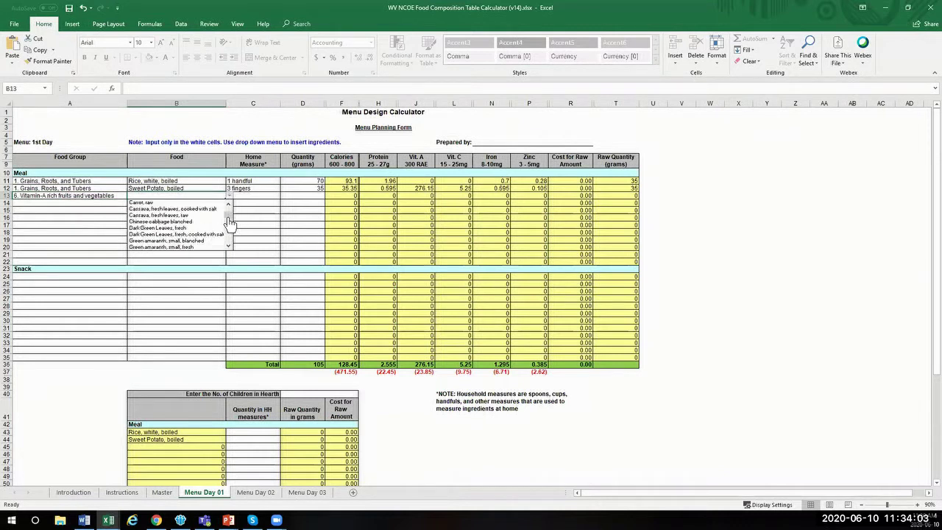
click(230, 239)
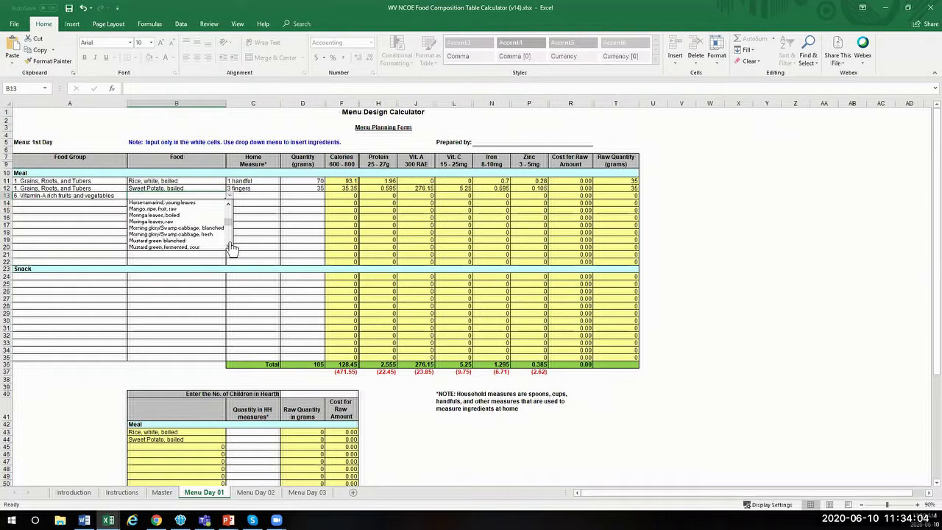
click(229, 205)
click(229, 205)
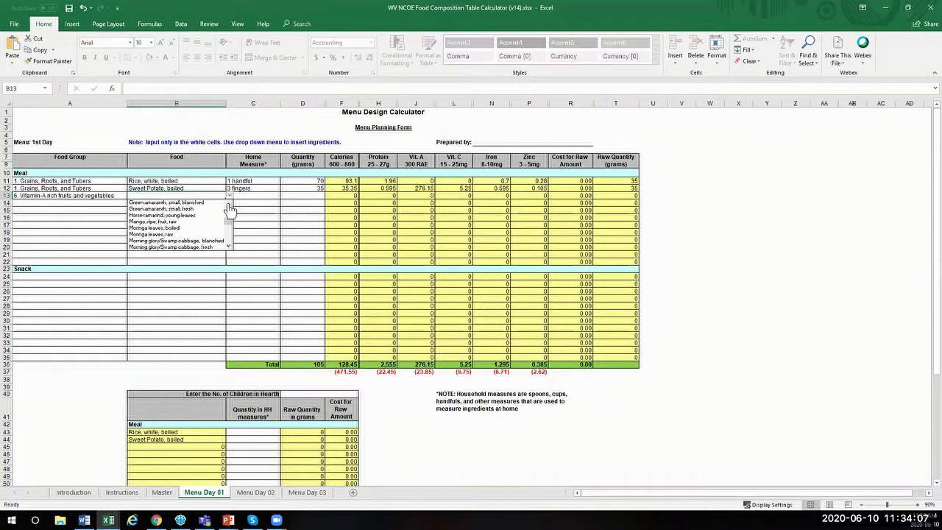
click(229, 205)
click(229, 206)
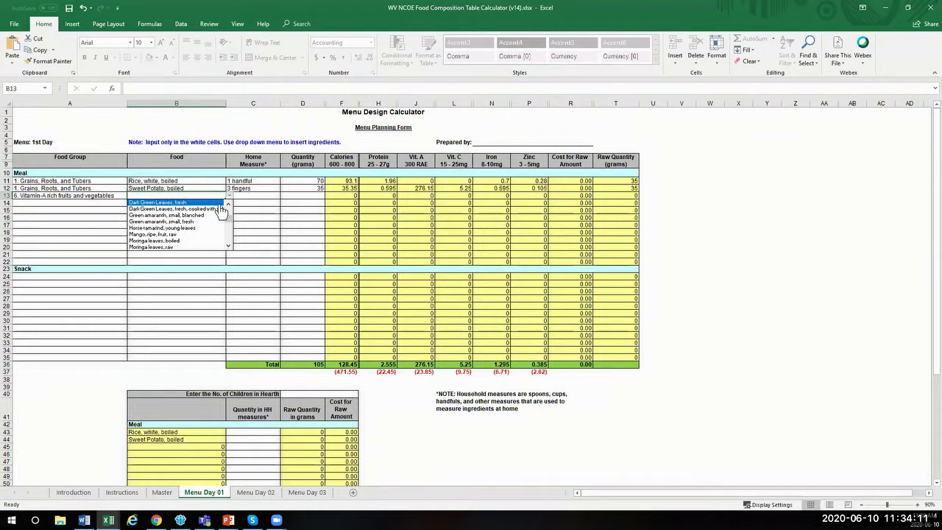
click(229, 206)
click(229, 206)
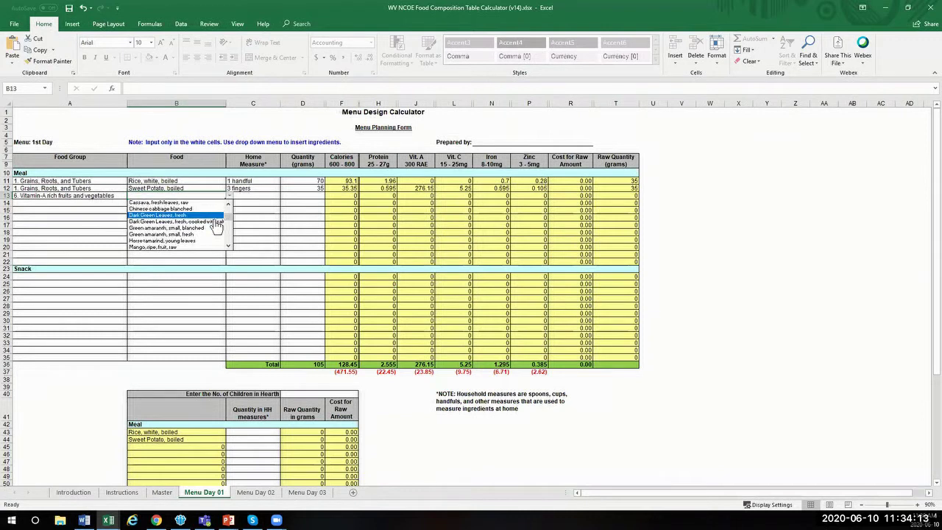
click(214, 220)
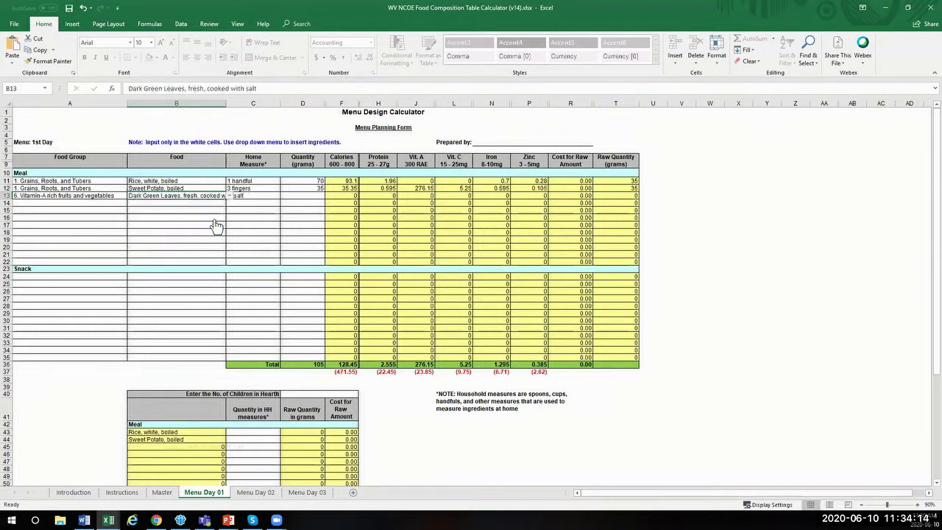
Enter 30 grams as the Quantity of the cooked dark green leaves
click(265, 196)
click(302, 195)
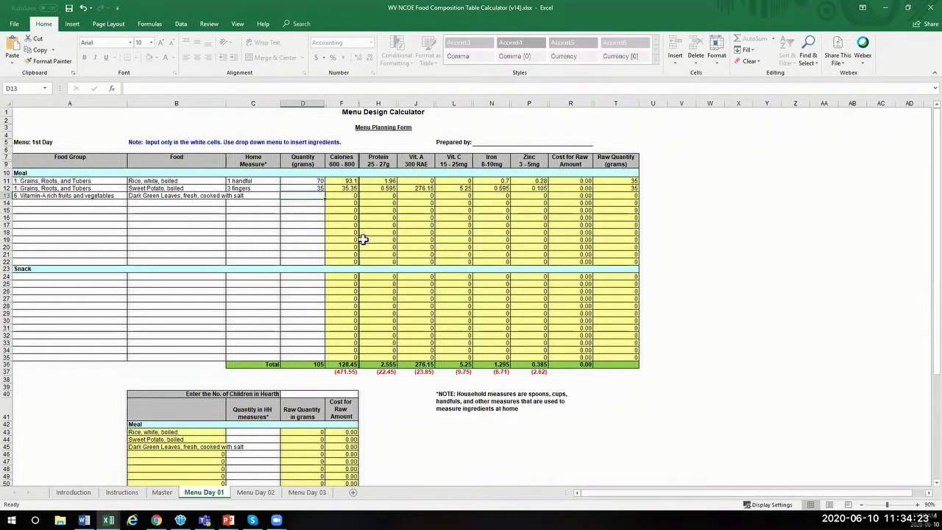
text(30)
key(Return)
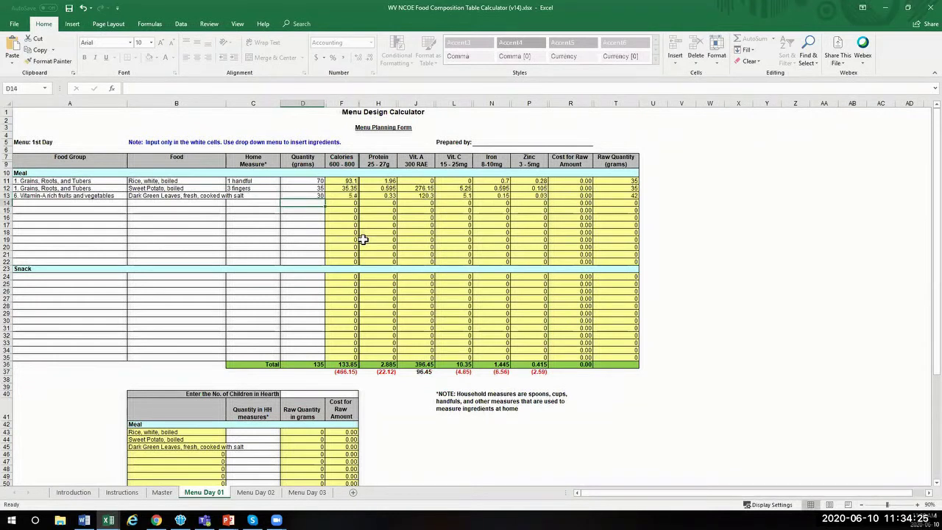
Examine the dark green leaves row from Quantity across the nutrient and cost cells, then return to Home Measure
key(Up)
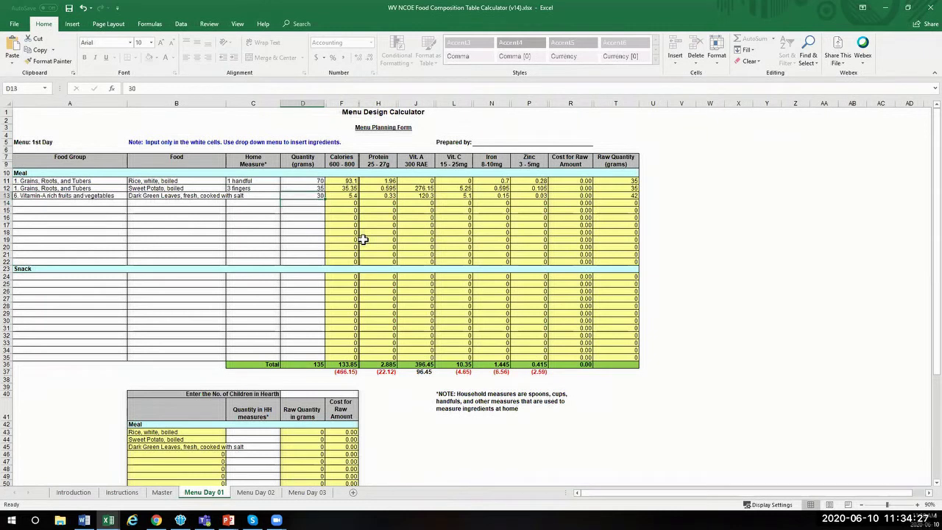
key(Right)
key(Right)
key(Right)
key(Right)
key(Right)
key(Right)
key(Right)
key(Right)
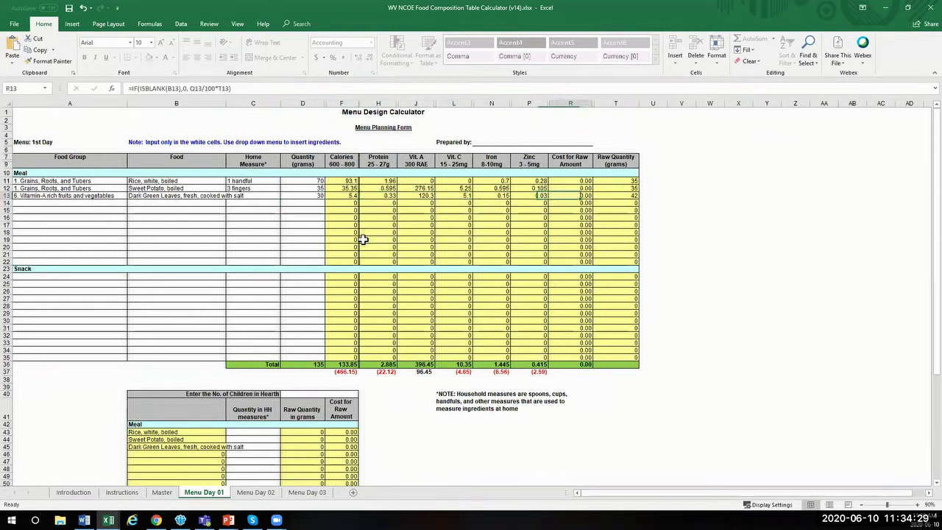
key(Left)
key(Left)
key(Left)
key(Left)
key(Left)
key(Left)
key(Left)
key(Left)
key(Left)
key(Left)
key(Left)
key(Right)
key(Right)
key(Right)
key(Right)
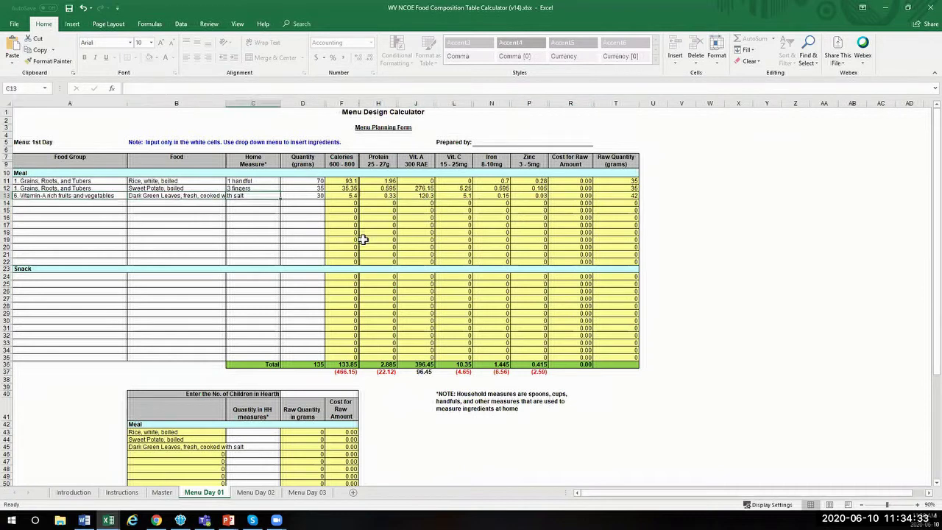
Change the Quantity of the cooked dark green leaves to 40 grams
key(Left)
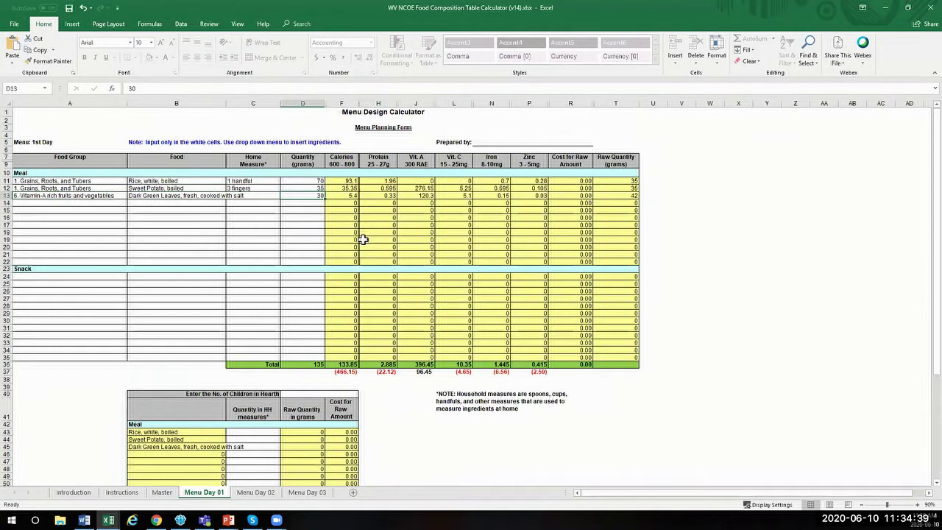
text(40)
key(Return)
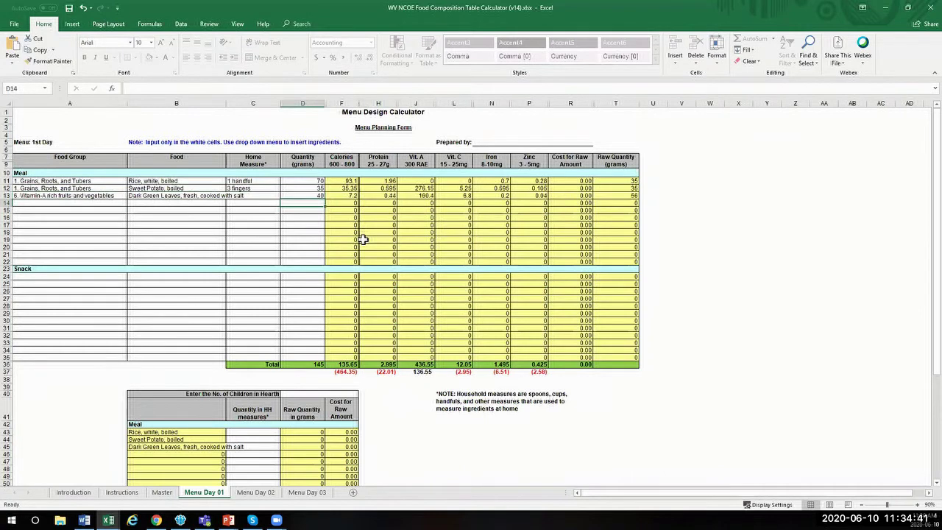
Check the recalculated nutrient values in the dark green leaves row, ending on its Home Measure cell
key(Up)
key(Left)
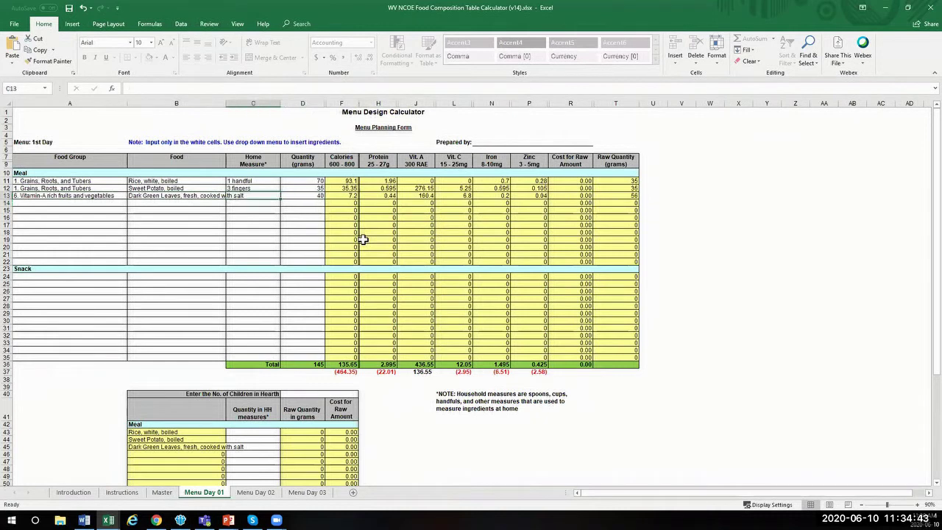
key(Right)
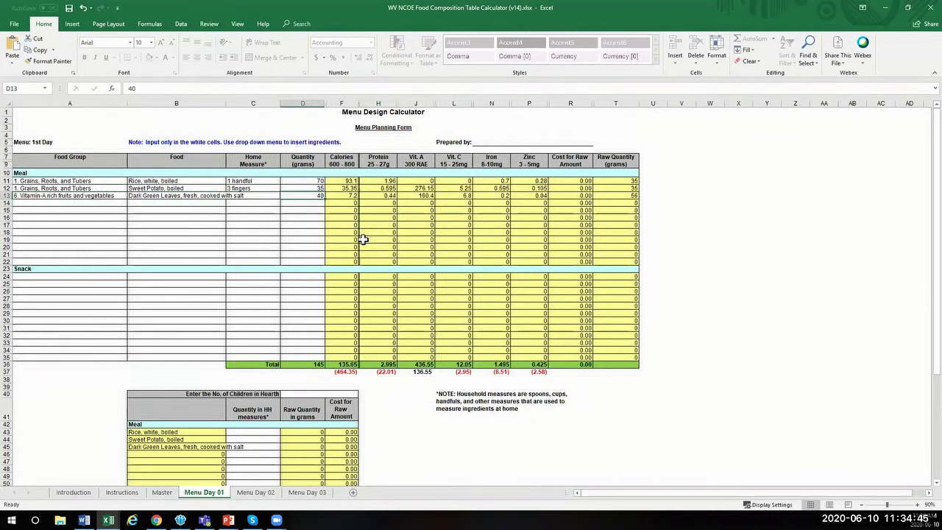
key(Right)
key(Right)
key(Right)
key(Right)
key(Right)
key(Right)
key(Right)
key(Right)
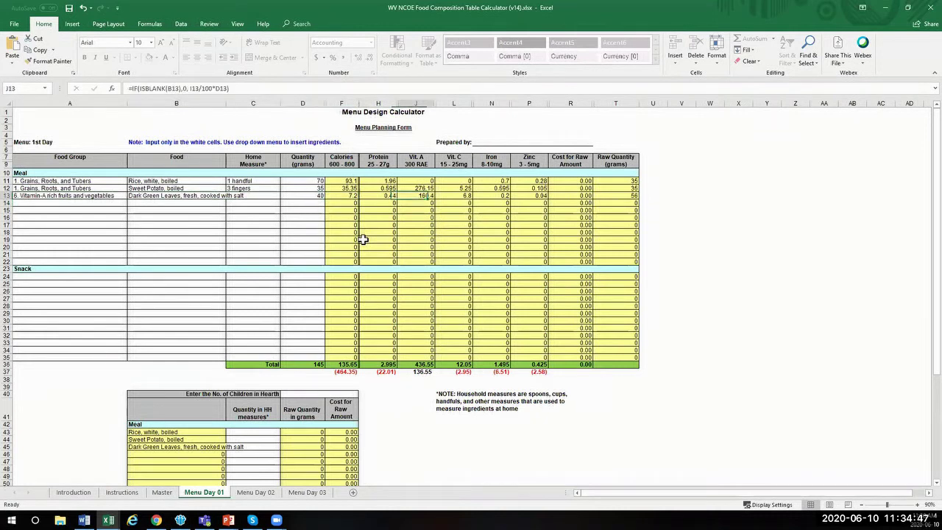
key(Left)
key(Left)
key(Left)
key(Left)
key(Left)
key(Left)
key(Left)
key(Left)
key(Left)
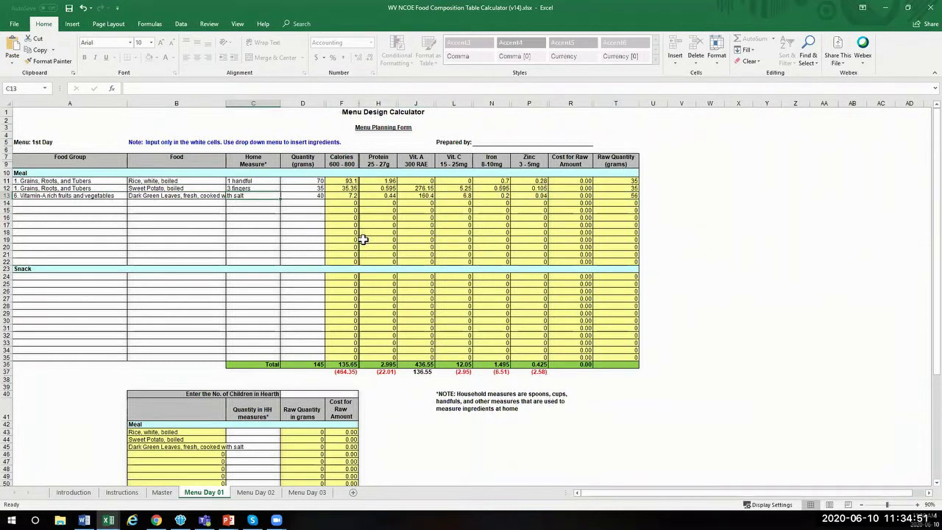
Examine the Total row of the Menu Day 01 form, going across the nutrient totals from Calories through Zinc and back
key(Down)
key(Down)
key(Down)
key(Down)
key(Down)
key(Down)
key(Down)
key(Down)
key(Down)
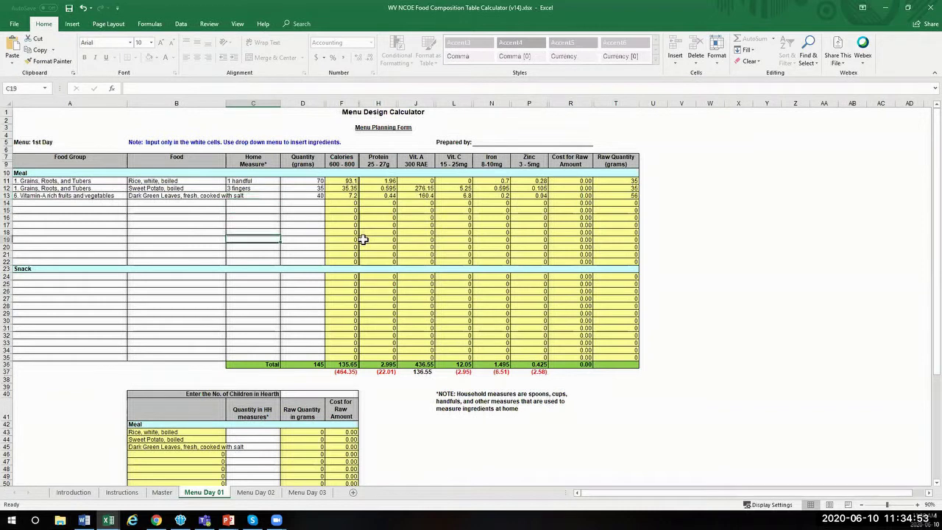
key(Down)
key(Down)
key(Down)
key(Down)
key(Down)
key(Down)
key(Down)
key(Down)
key(Down)
key(Down)
key(Down)
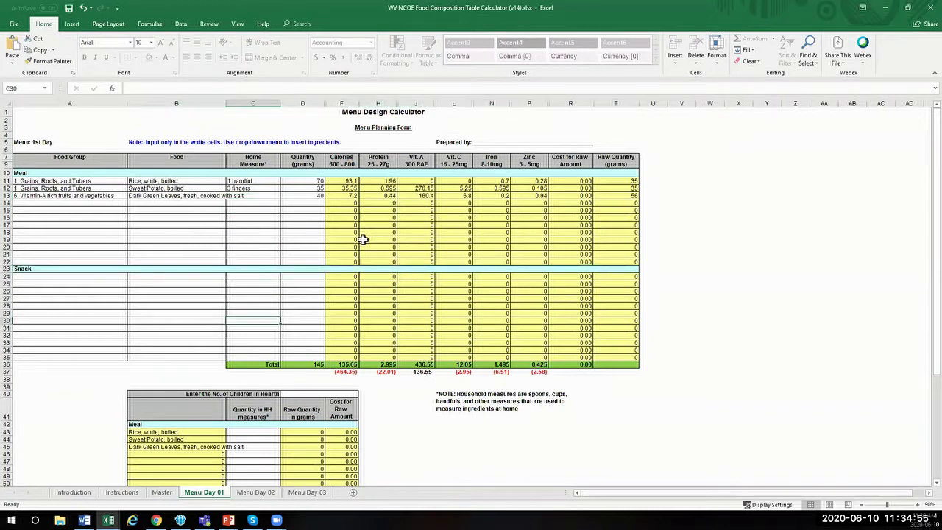
key(Down)
key(Down)
key(Right)
key(Down)
key(Right)
key(Right)
key(Right)
key(Right)
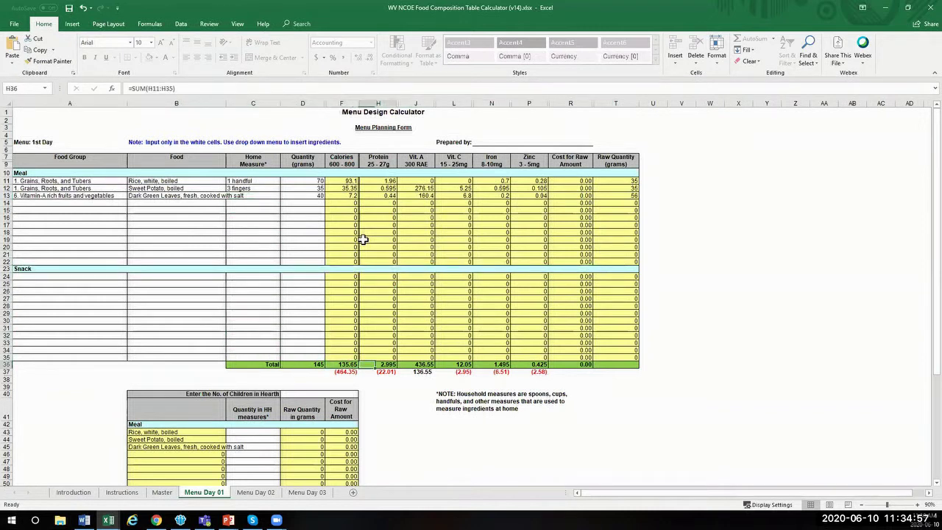
key(Right)
key(Right)
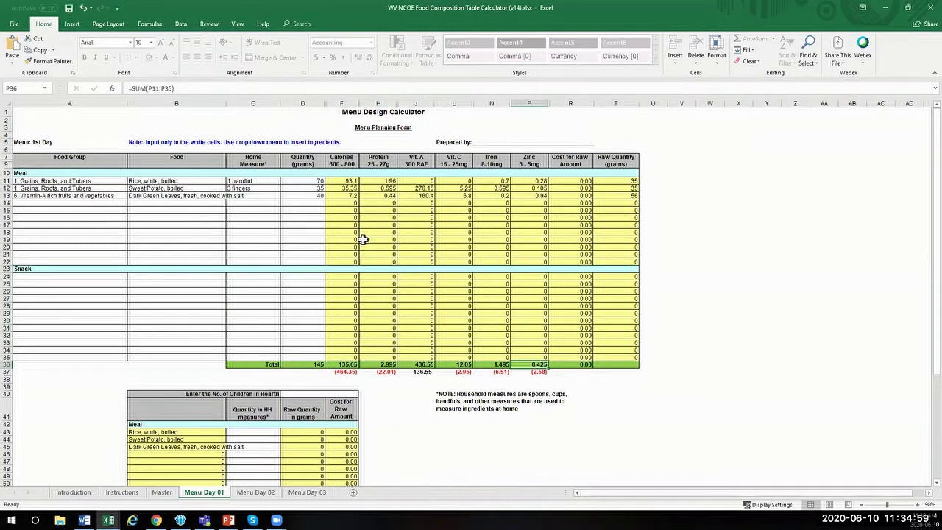
key(Left)
key(Left)
key(Left)
key(Left)
key(Left)
key(Left)
key(Right)
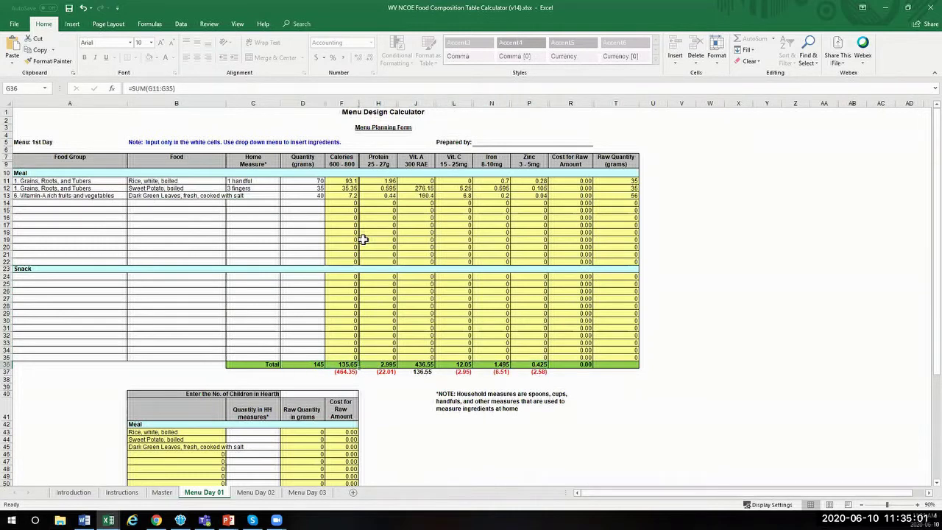
Inspect the differences beneath the Total row for Protein, Vitamin A and Vitamin C, returning toward the Food column
key(Down)
key(Right)
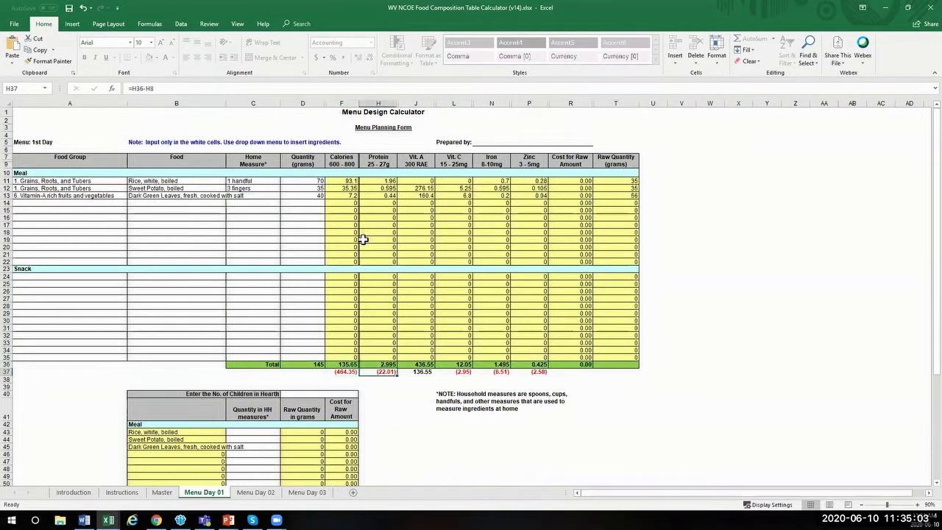
key(Right)
key(Right)
key(Left)
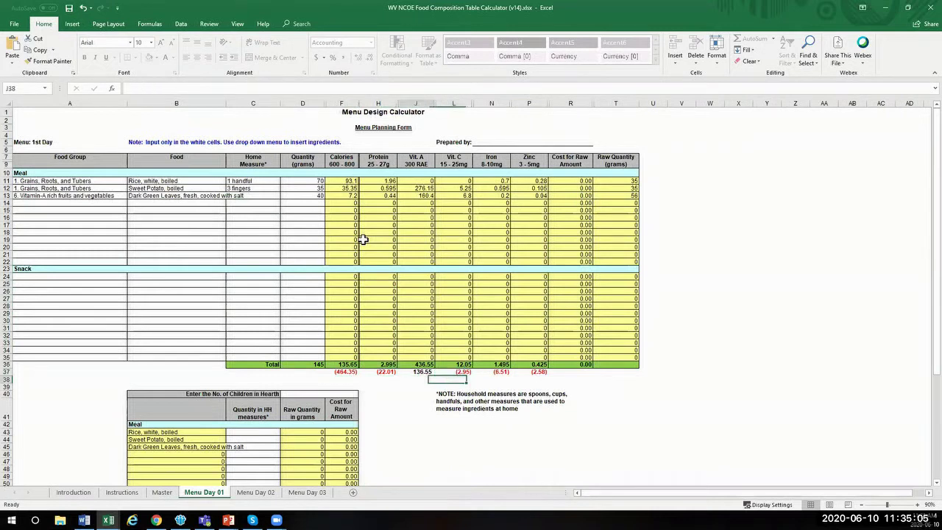
key(Up)
key(Left)
key(Left)
key(Left)
key(Left)
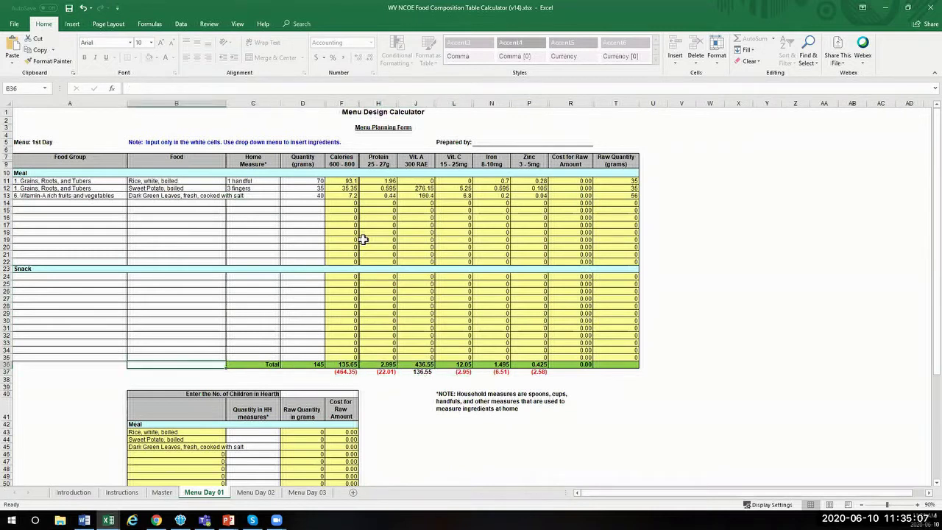
Review the summed totals again from Calories across the nutrients to Cost for Raw Amount
key(Right)
key(Right)
key(Right)
key(Right)
key(Right)
key(Left)
key(Left)
key(Left)
key(Left)
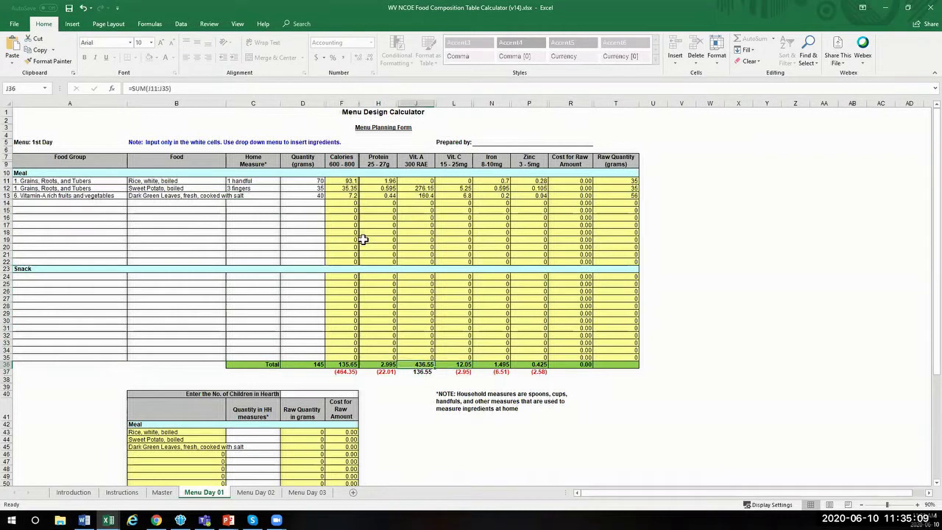
key(Right)
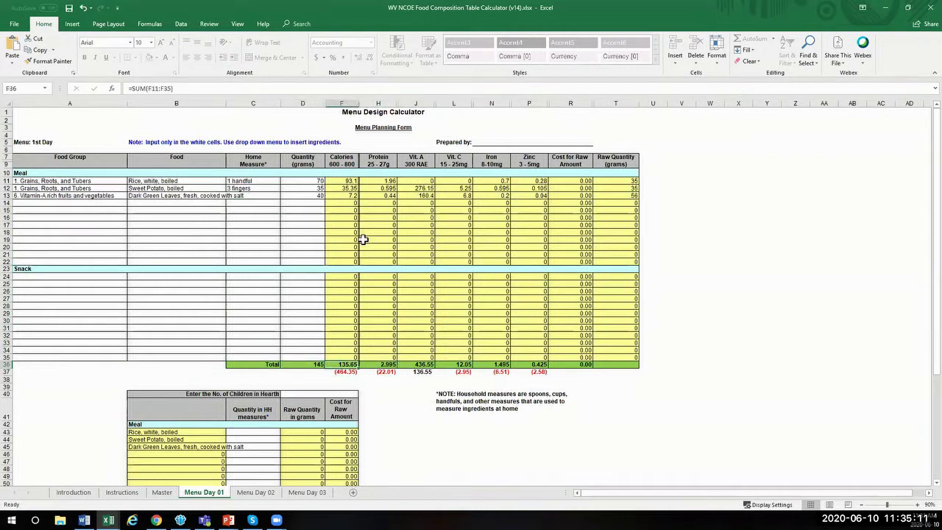
key(Right)
key(Right)
key(Right)
key(Right)
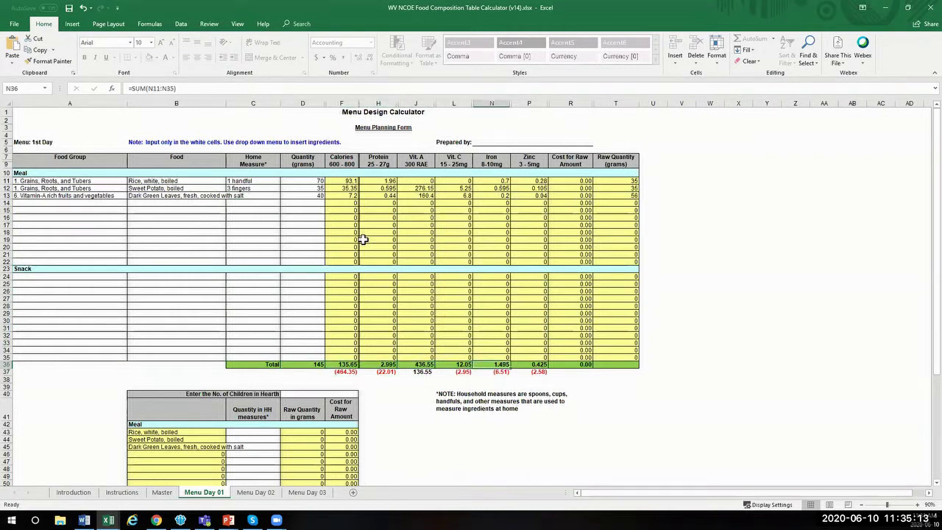
key(Right)
key(Right)
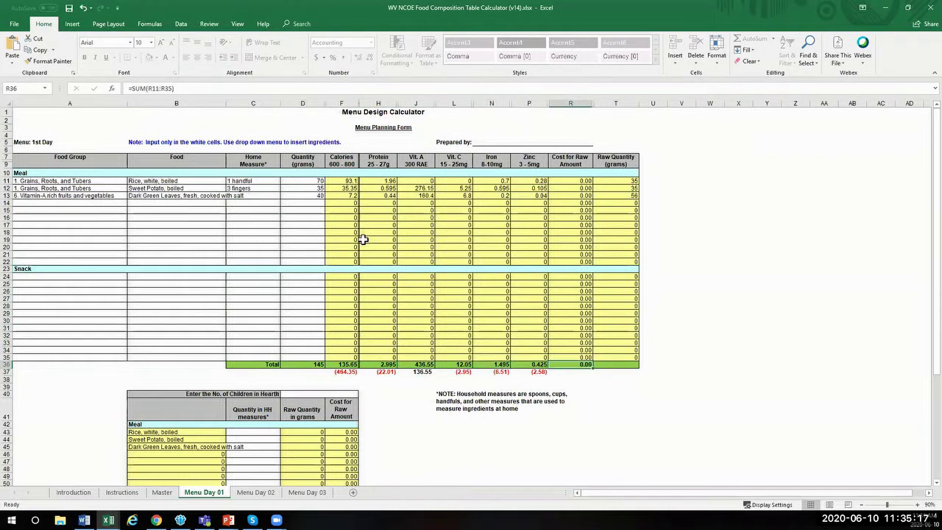
Go back through the row of differences below the totals, ending on the Calories difference
key(Down)
key(Left)
key(Left)
key(Left)
key(Left)
key(Left)
key(Left)
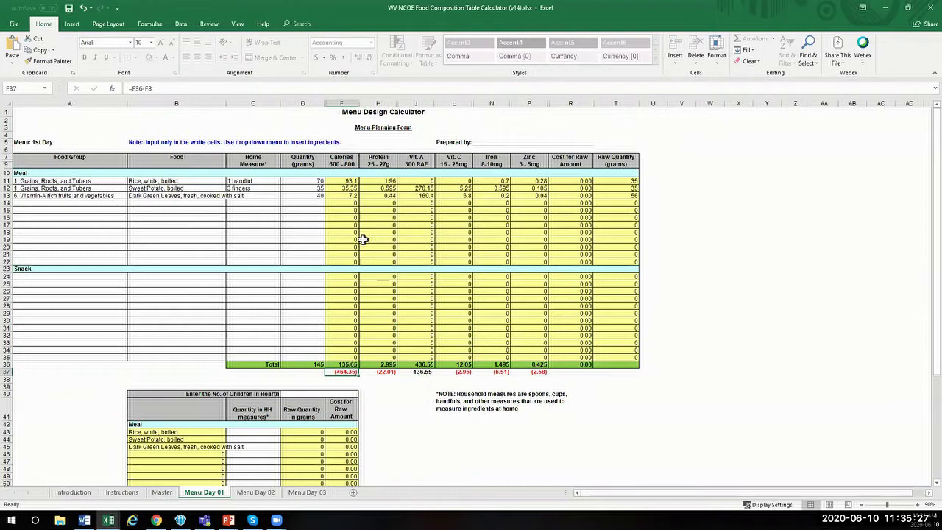
Compare the recommended Calories range in the header with the Calories difference, and check the Vitamin A difference
click(352, 159)
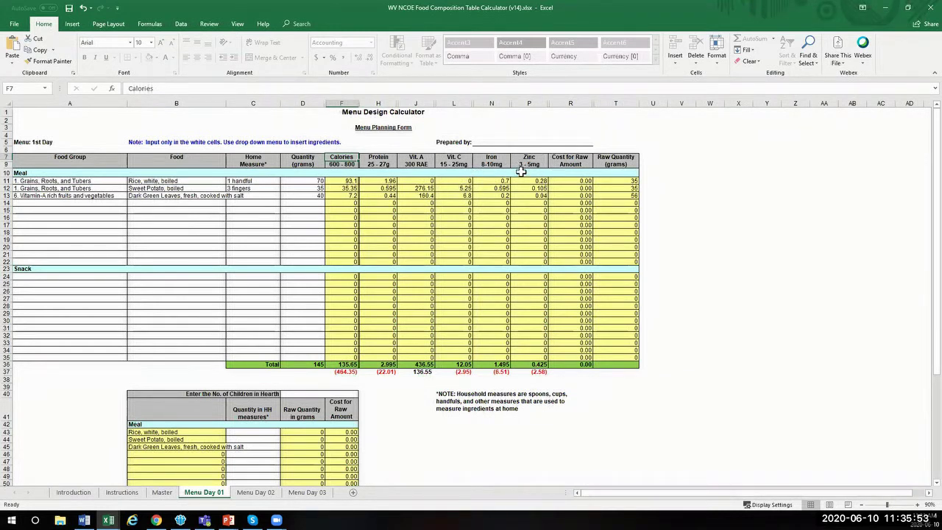
click(348, 372)
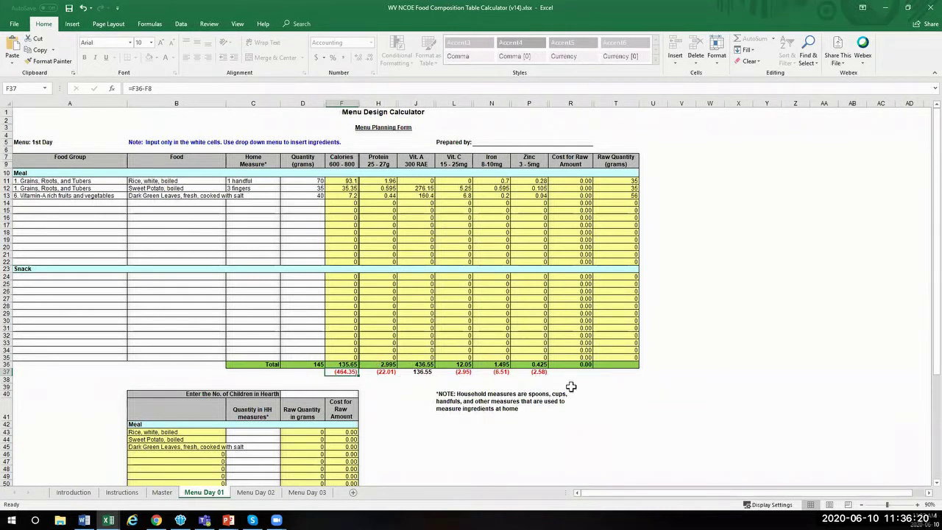
click(424, 372)
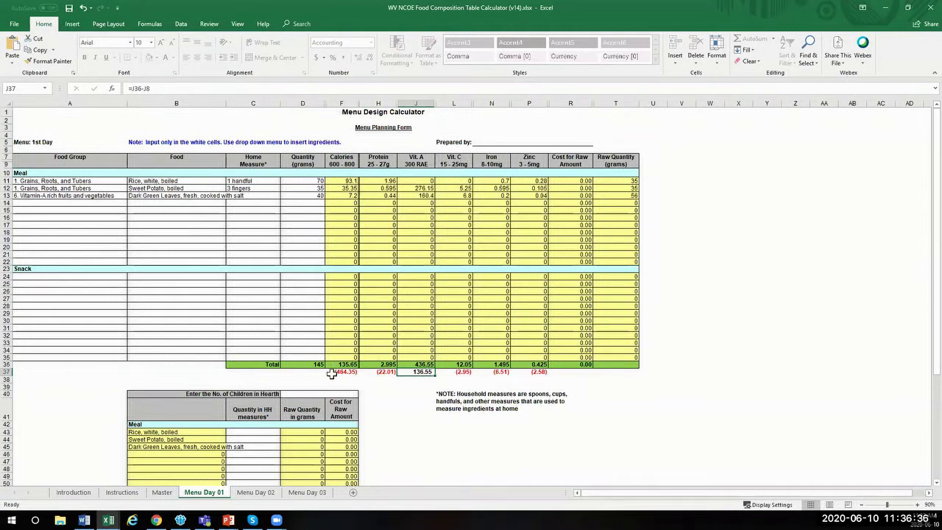
Select the fourth Meal row's Food Group cell, then highlight the whole Kcal column on the Master sheet to look for energy-rich foods
click(125, 203)
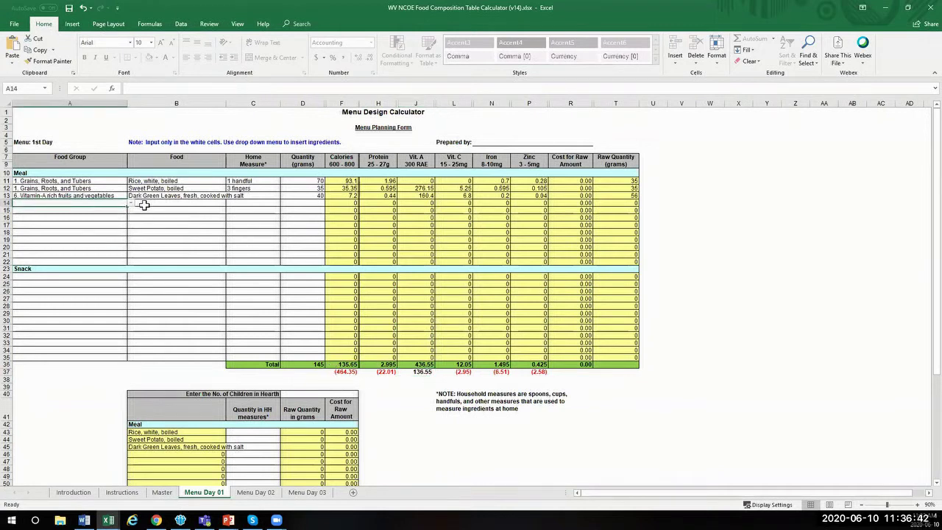
click(163, 492)
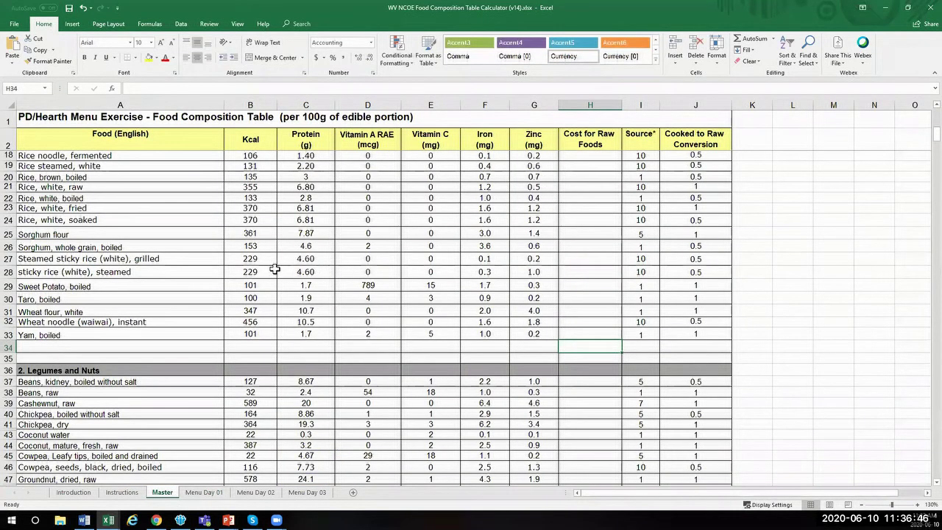
scroll(274, 269, up, 5)
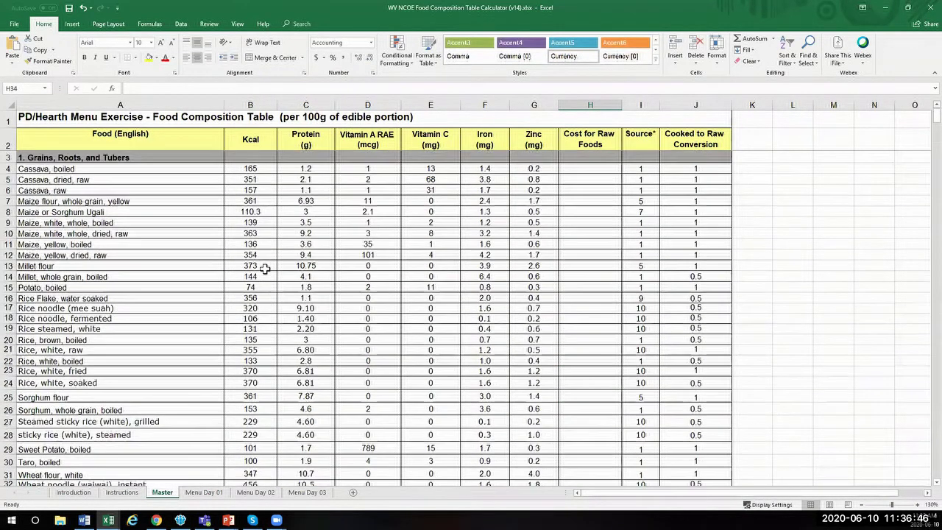
click(254, 108)
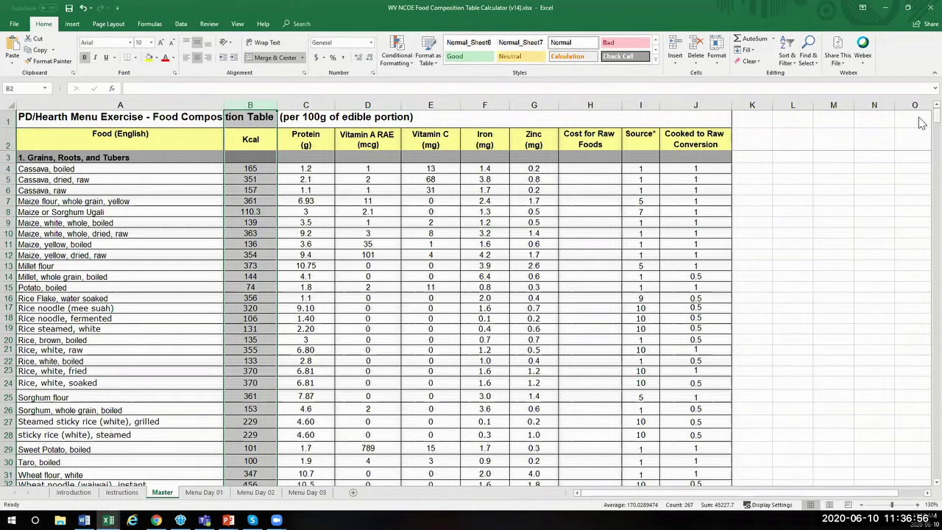
Examine the Master list's Dairy Products and Flesh Foods entries, including cow milk powder and the grilled and steamed anchovy fillets
scroll(922, 123, down, 12)
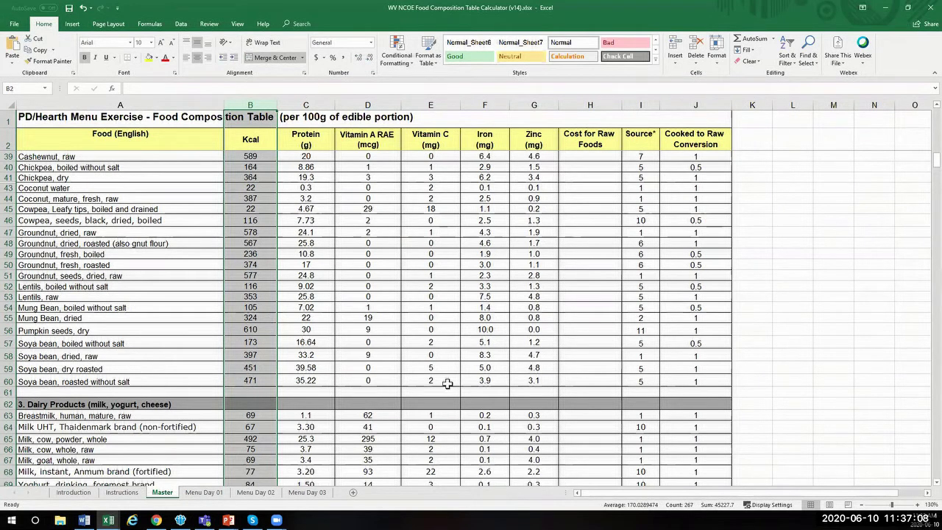
click(151, 441)
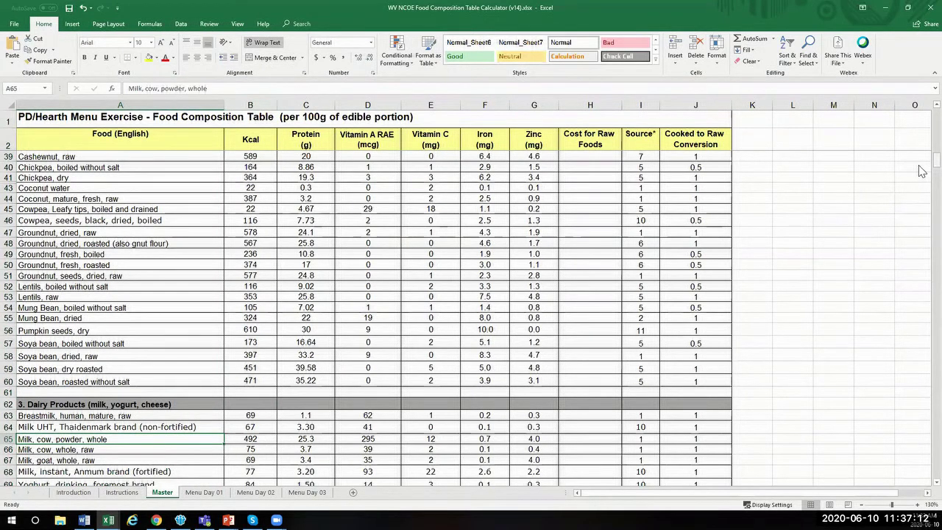
scroll(921, 186, down, 5)
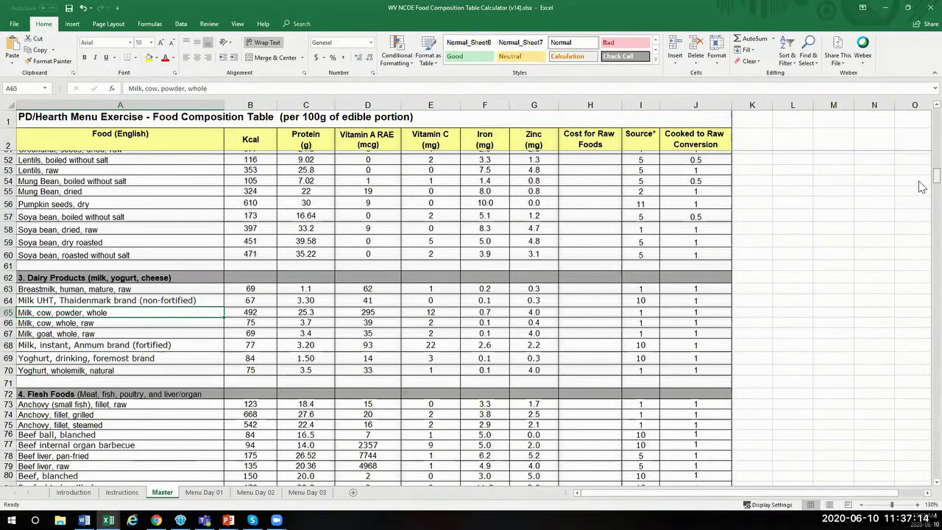
scroll(829, 185, down, 2)
click(200, 357)
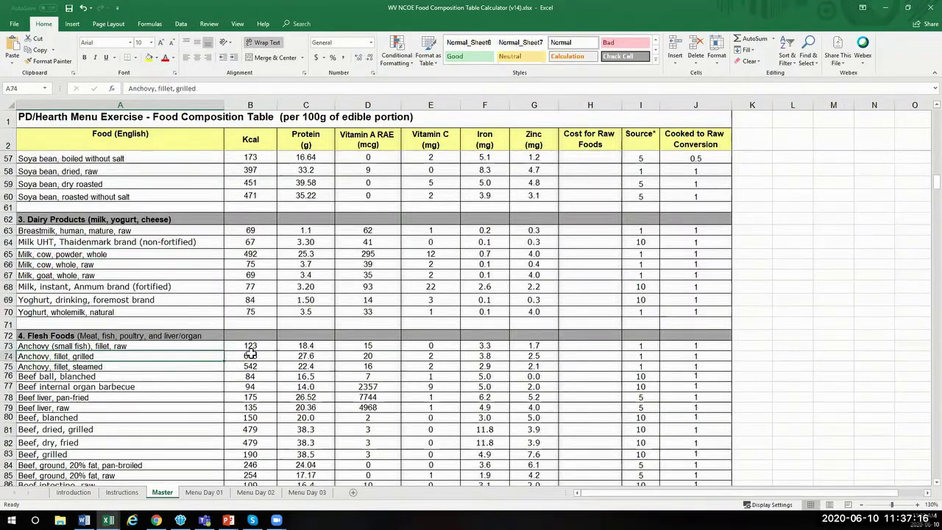
click(81, 368)
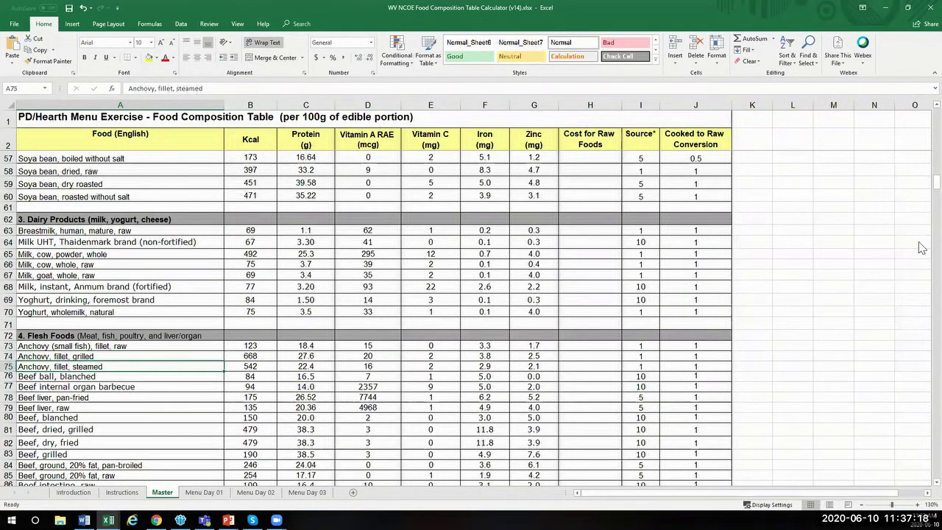
Look through the remaining Master food groups down to Fats and Oils and highlight that group's Kcal values, from butter to vegetable oil
scroll(918, 185, down, 1)
scroll(919, 188, down, 7)
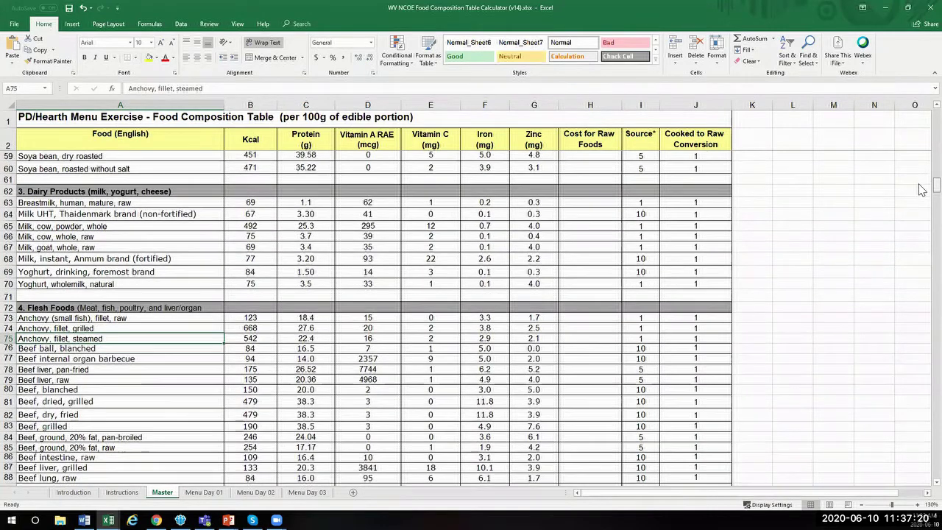
scroll(919, 219, down, 17)
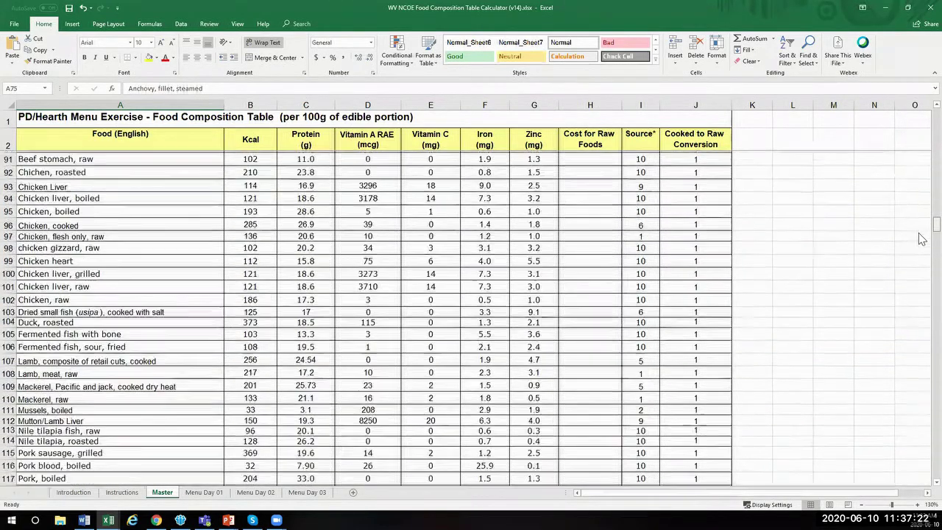
scroll(922, 276, down, 14)
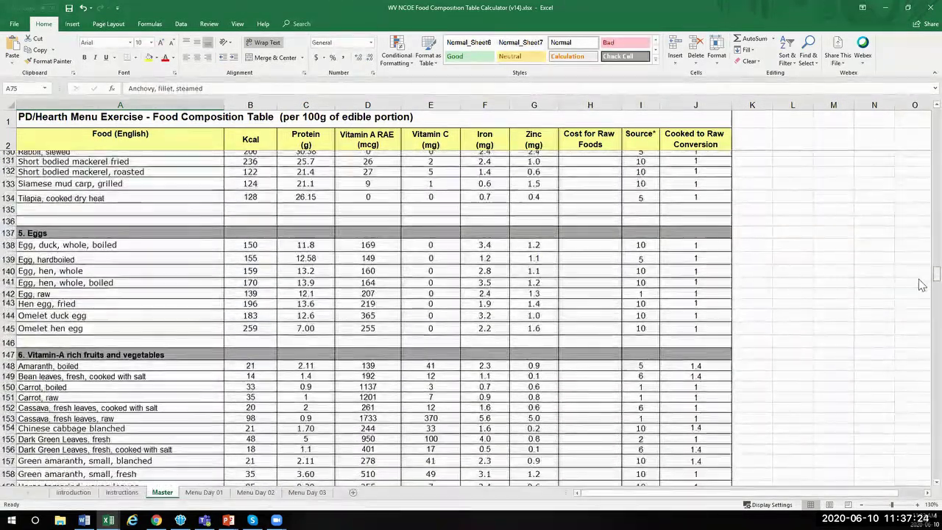
scroll(922, 328, down, 5)
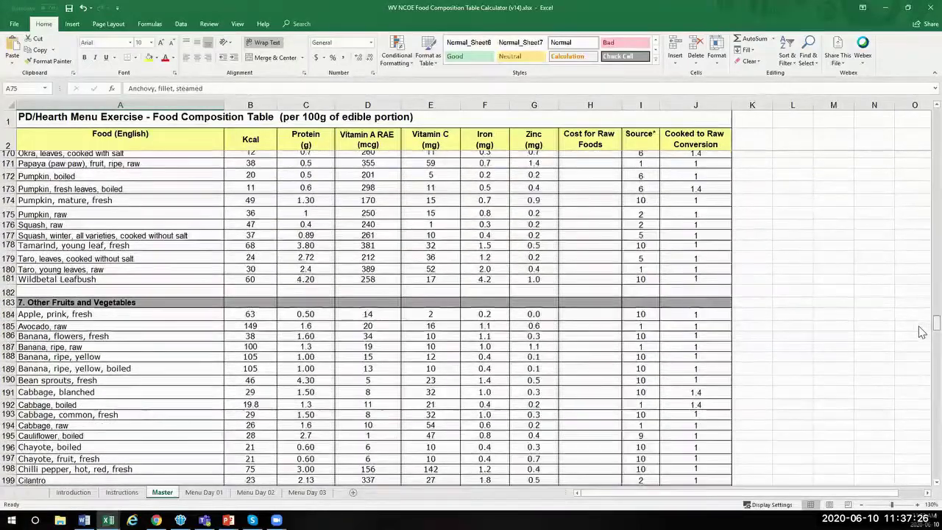
scroll(922, 356, down, 14)
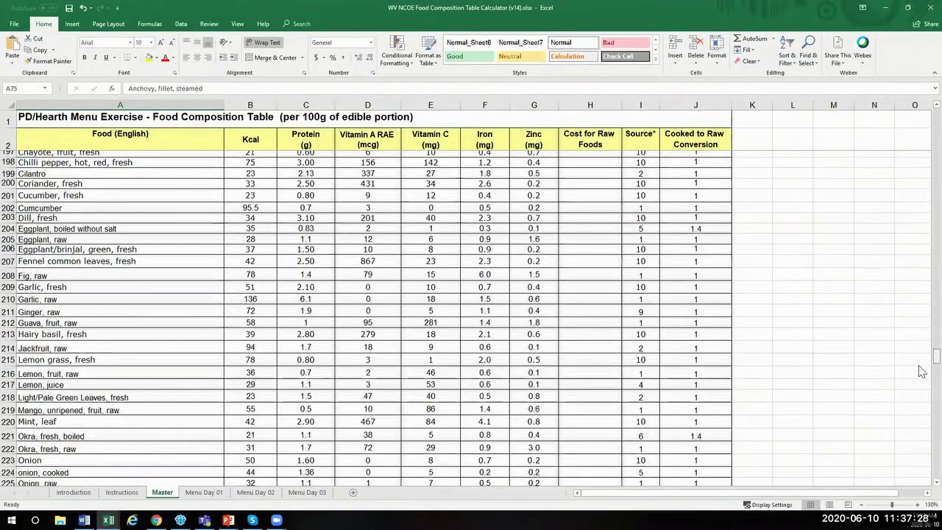
scroll(919, 392, up, 2)
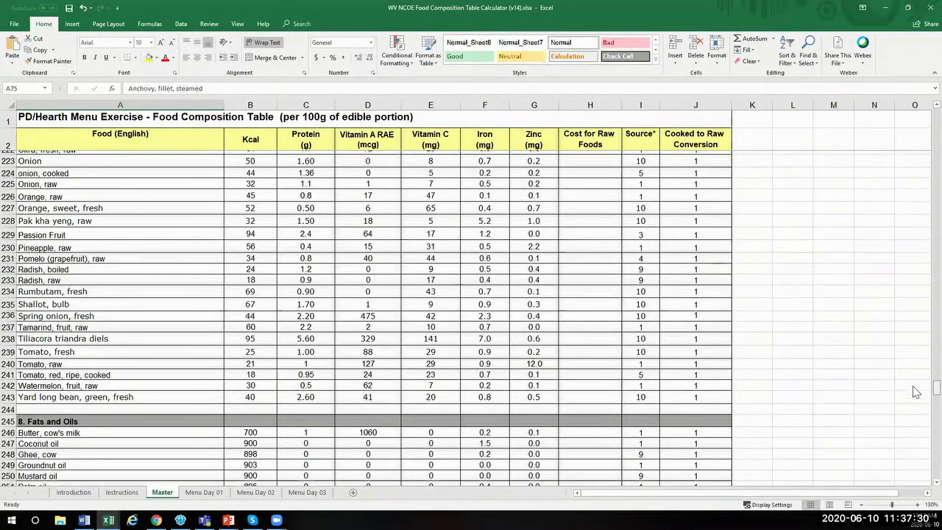
scroll(911, 404, down, 5)
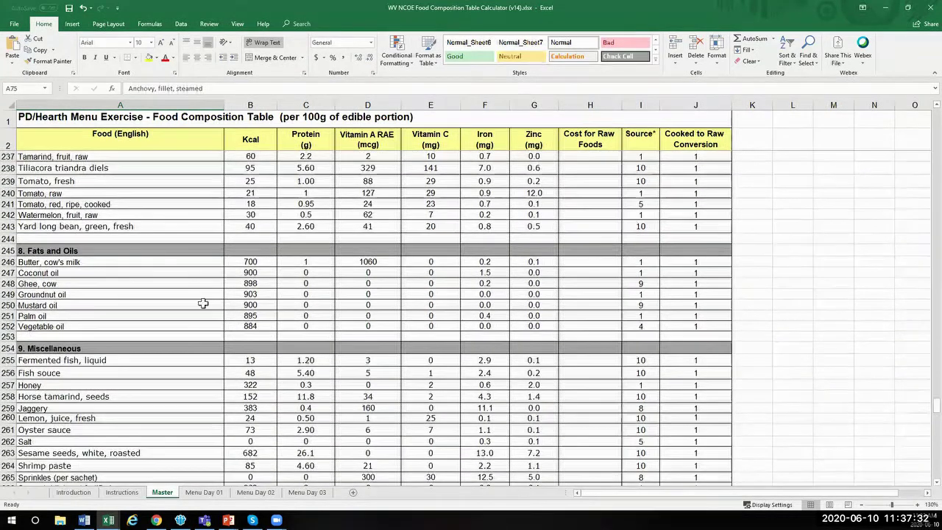
drag(260, 259, 251, 327)
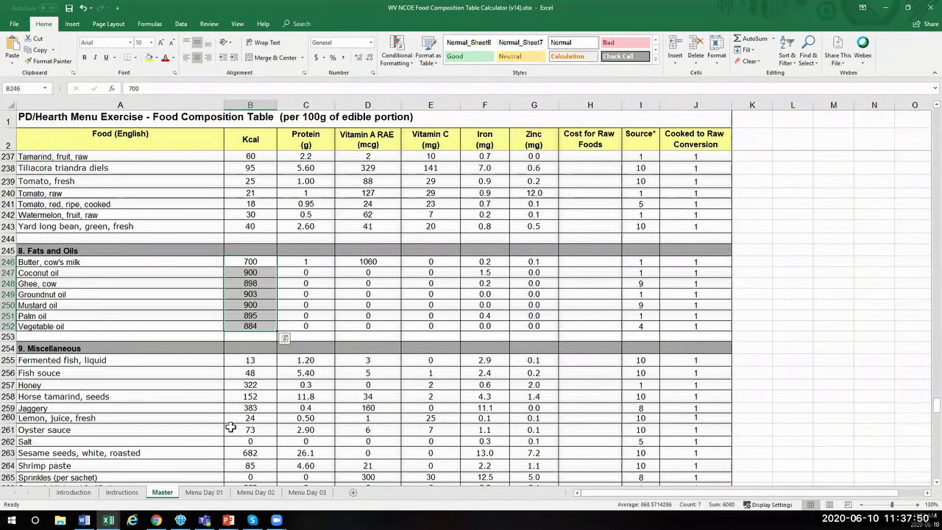
Set the fourth Meal row on the Menu Day 01 sheet to food group Fats and Oils and food Palm oil
click(211, 496)
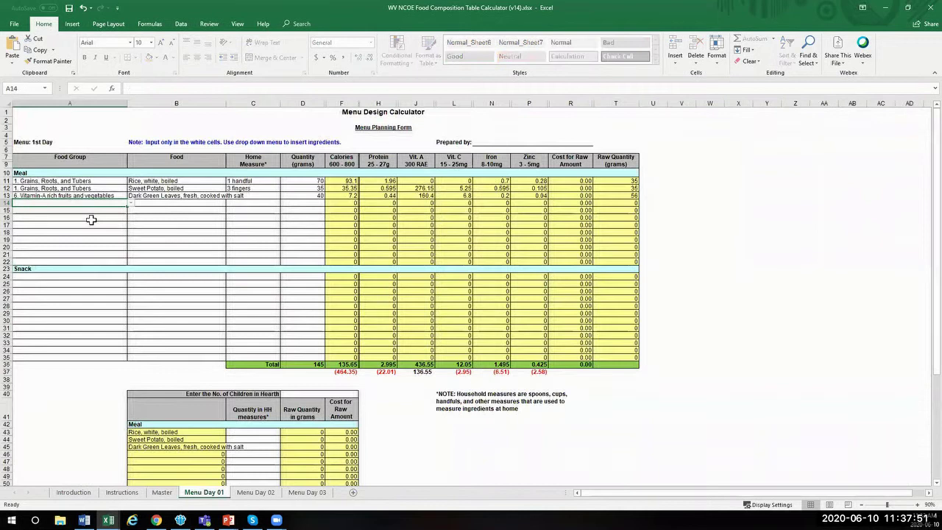
click(131, 203)
drag(130, 230, 130, 244)
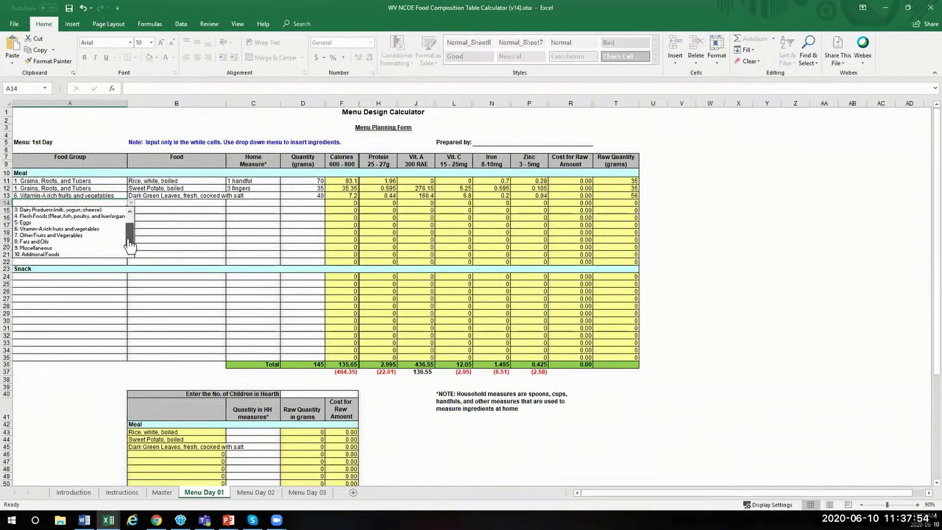
click(53, 243)
click(188, 203)
click(229, 204)
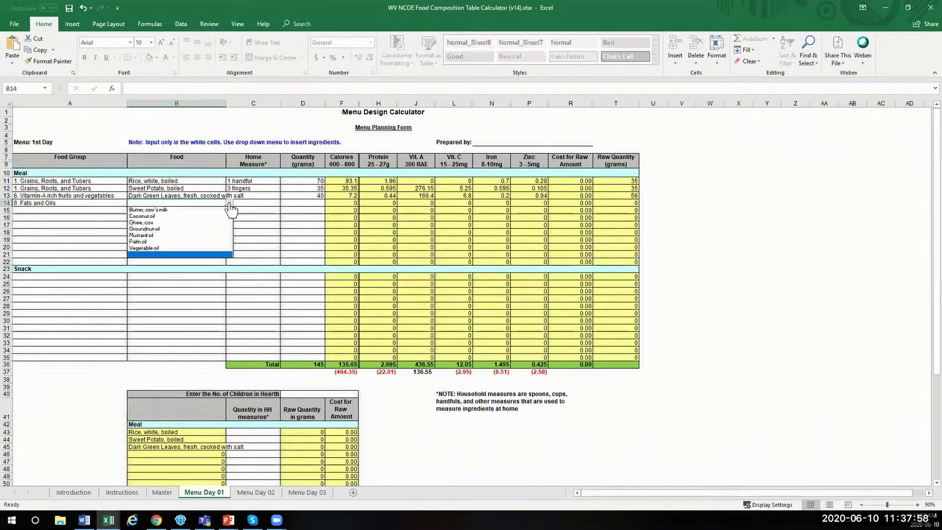
click(190, 242)
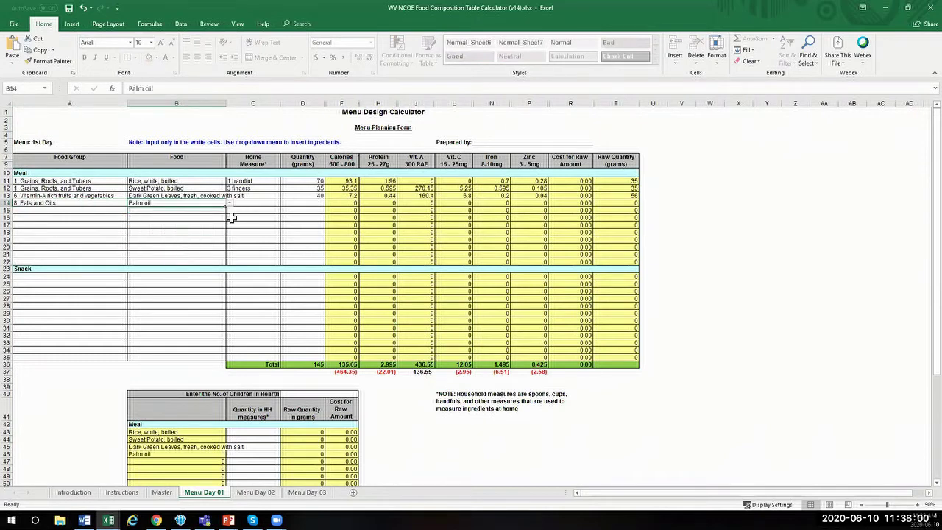
Enter a quantity of 10 grams and a home measure of 2 tablespoons for the palm oil
click(317, 202)
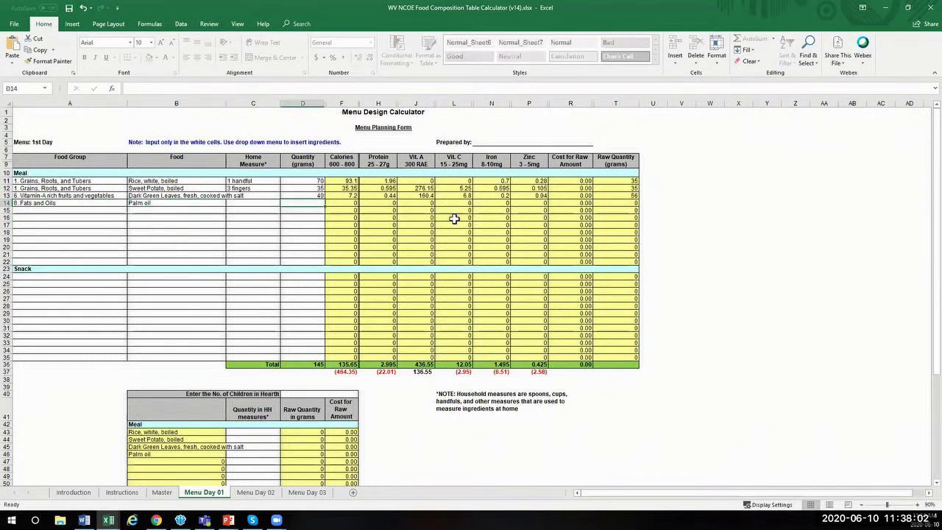
text(1)
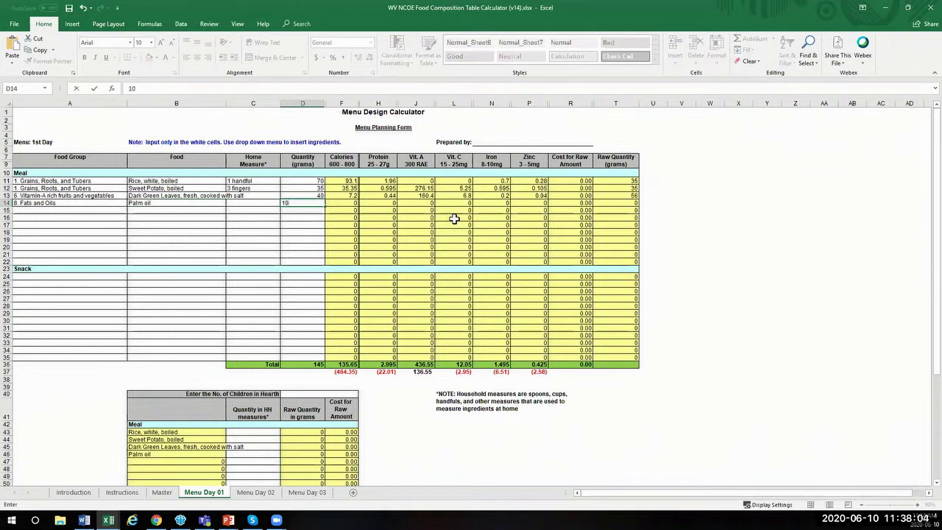
text(0)
key(Left)
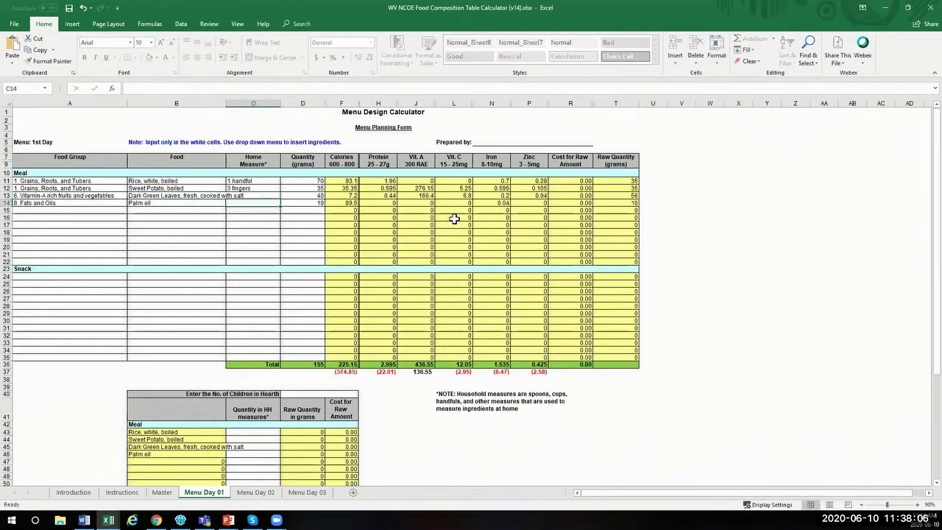
text(2 tablespoons)
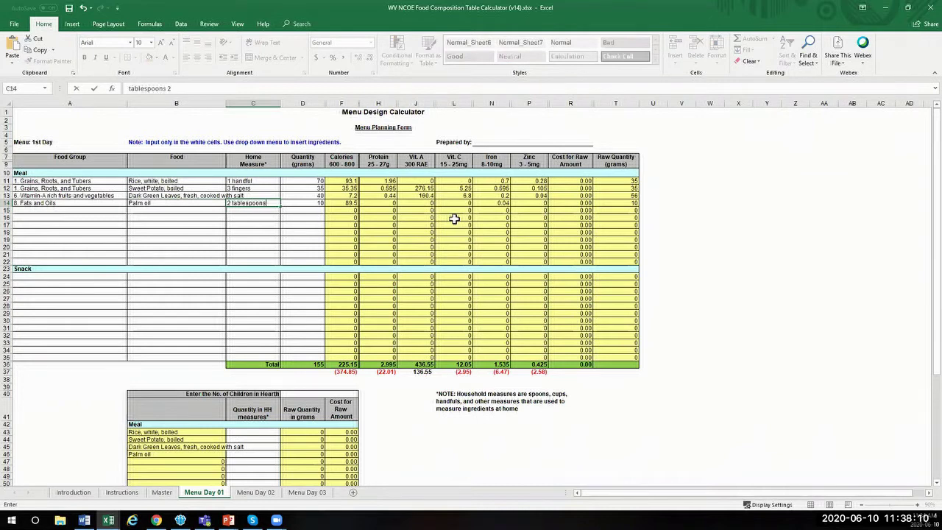
key(Return)
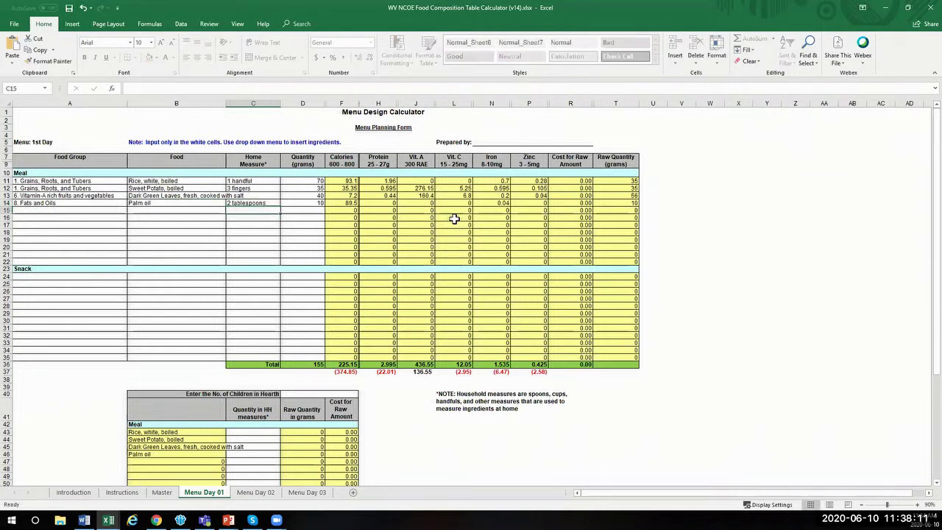
Check the Calories difference, and highlight the Kcal and Protein values of the groundnut entries under Legumes and Nuts on the Master sheet
click(340, 372)
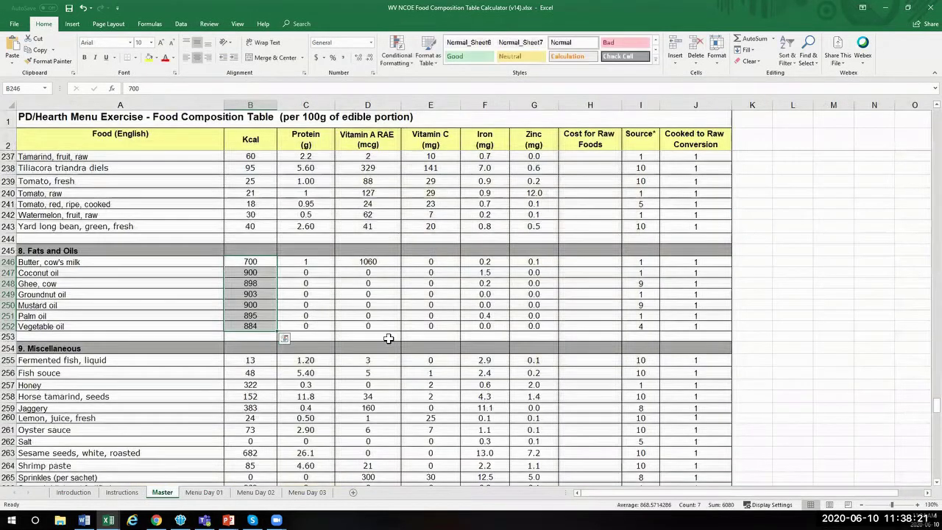
click(162, 492)
scroll(376, 354, up, 20)
scroll(364, 335, down, 5)
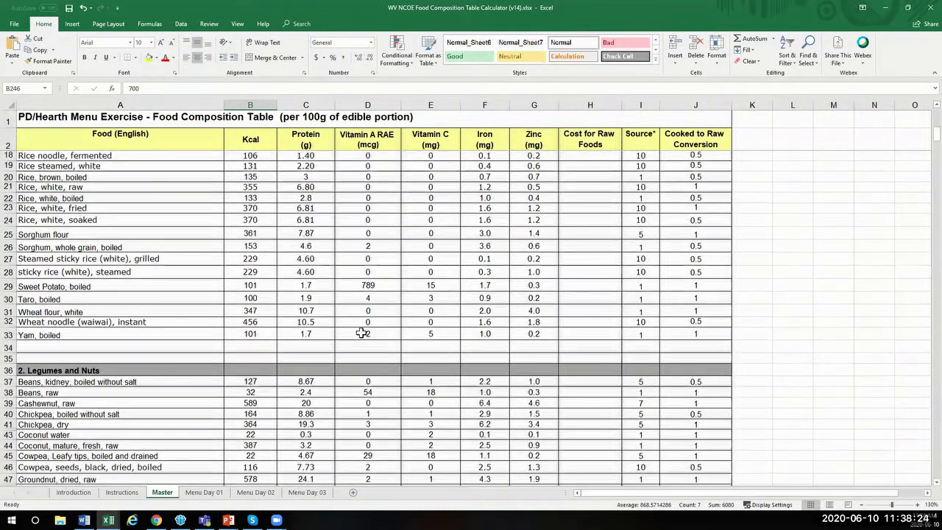
scroll(362, 333, down, 5)
drag(246, 302, 327, 346)
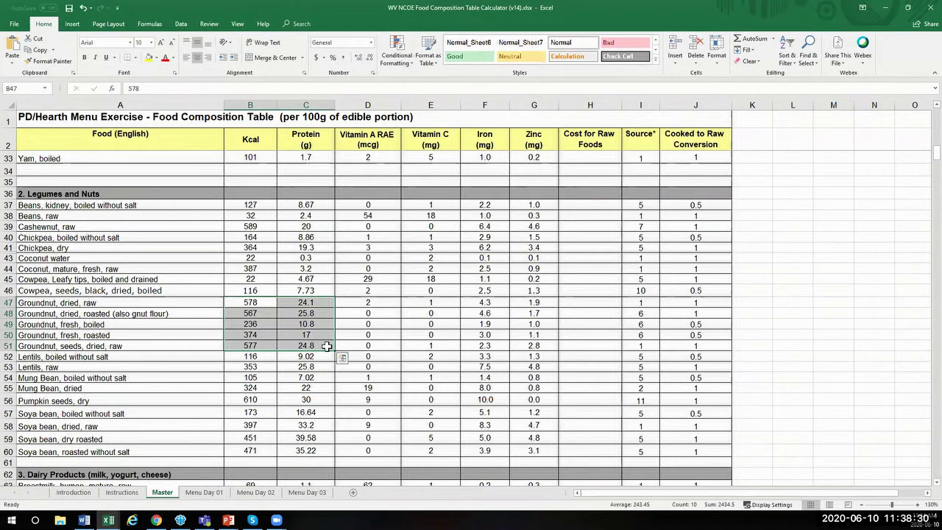
Add Groundnut, dried, roasted (also gnut flour) from Legumes and Nuts as Menu Day 01's fifth Meal row, with a quantity of 40 grams
click(204, 492)
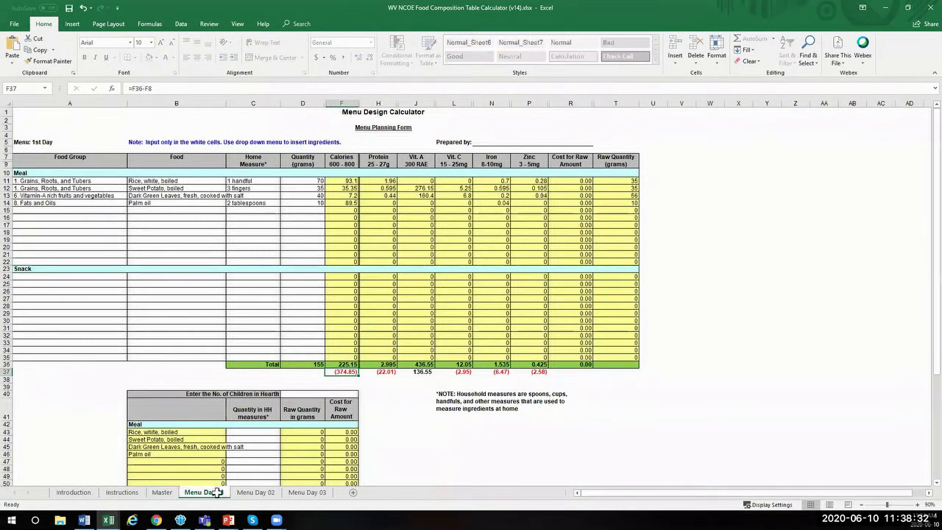
click(131, 214)
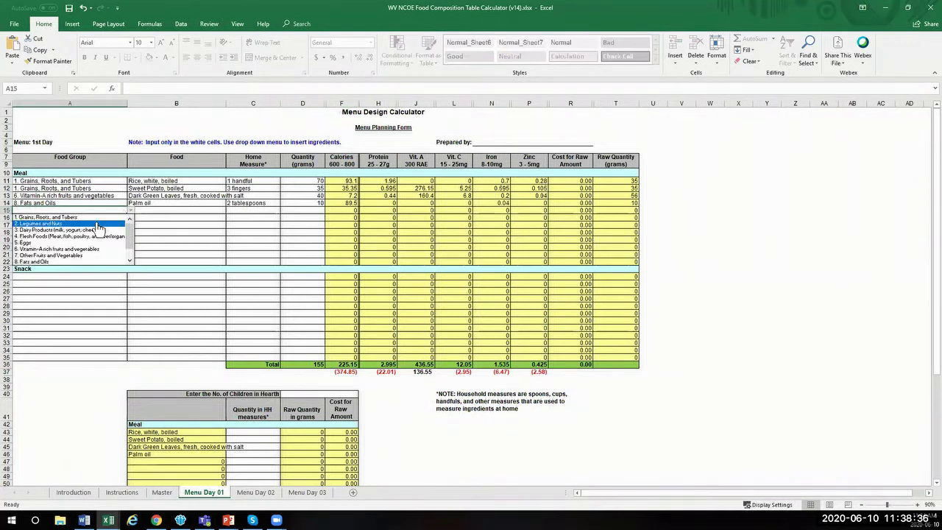
click(100, 225)
click(181, 209)
click(229, 211)
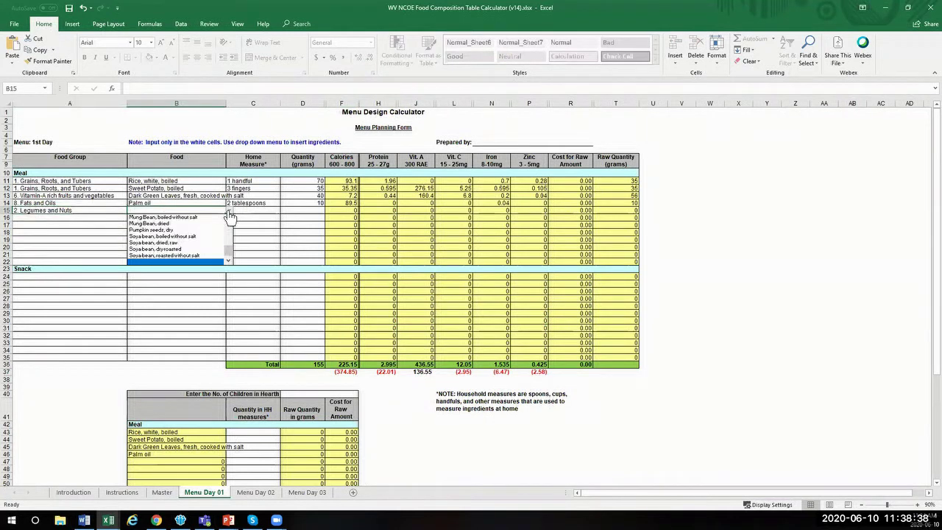
drag(228, 254, 228, 240)
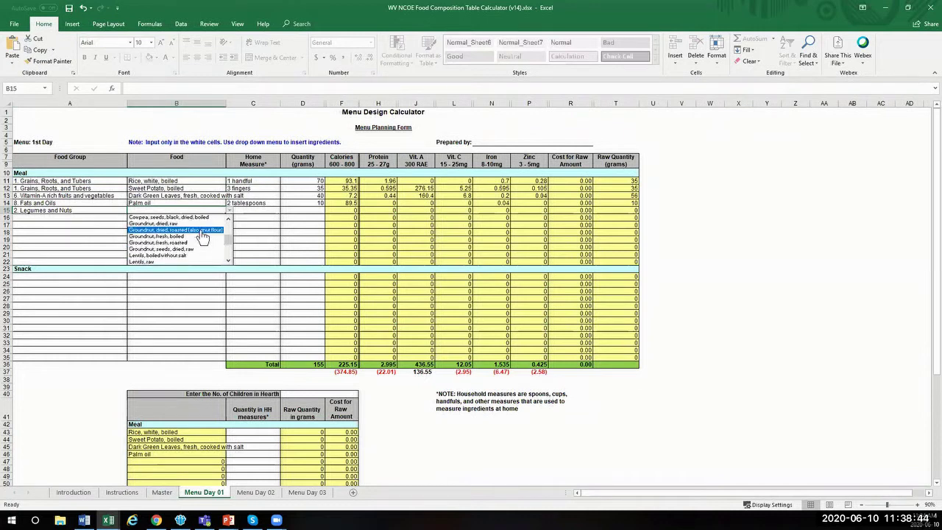
click(203, 230)
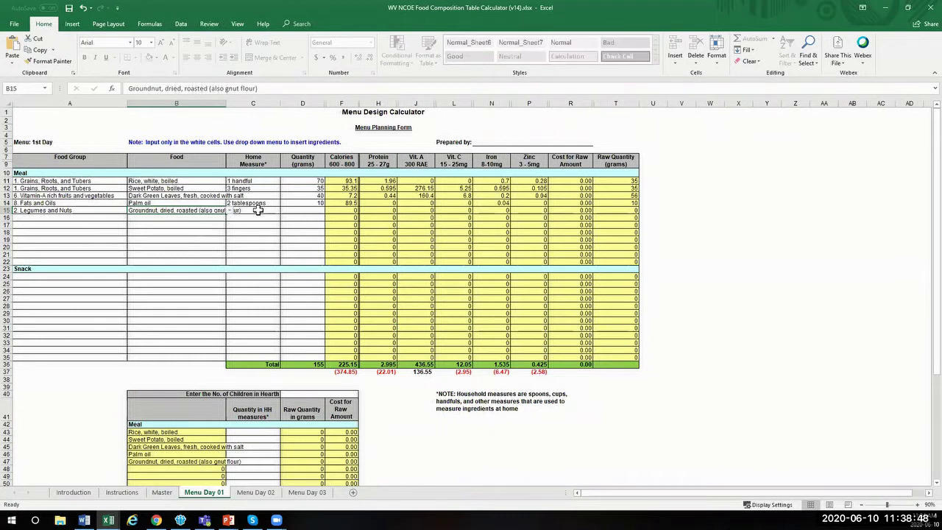
click(287, 210)
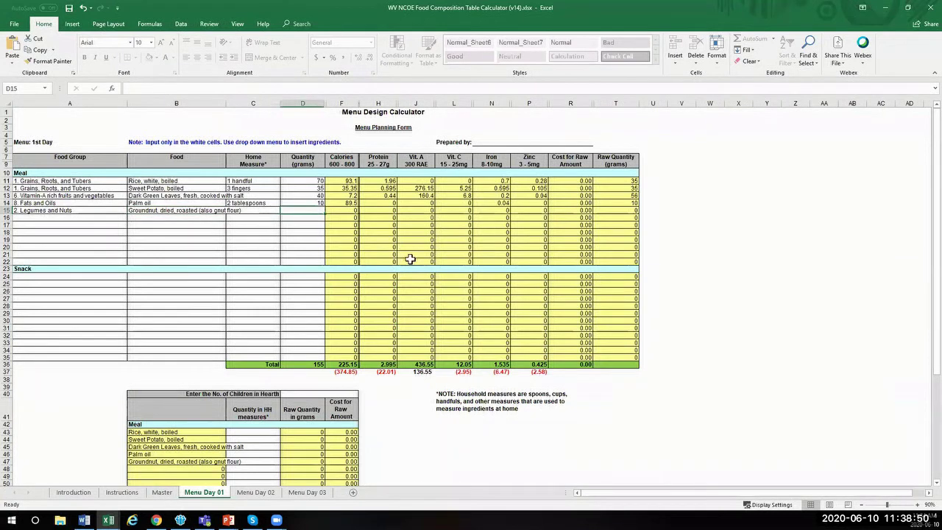
text(40)
key(Return)
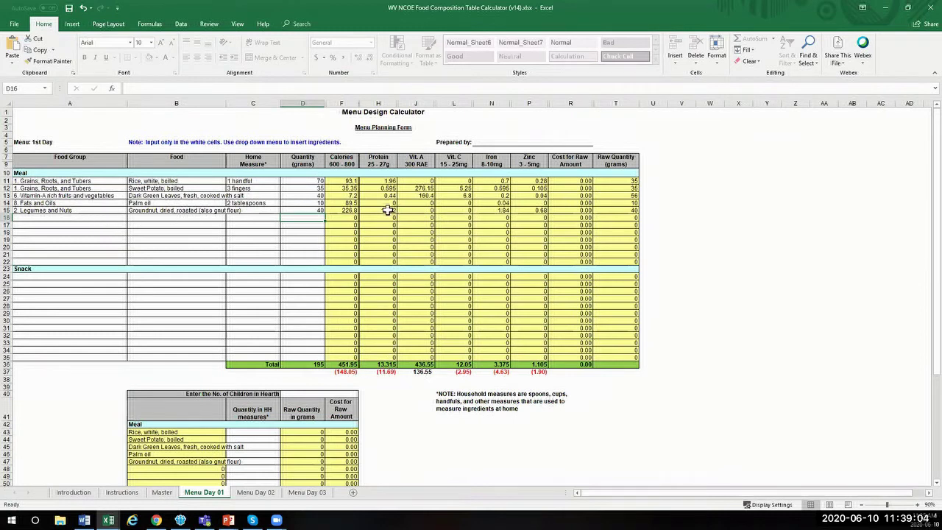
Add Egg, hardboiled from the Eggs food group as the sixth Meal row, with a quantity of 60 grams
click(102, 218)
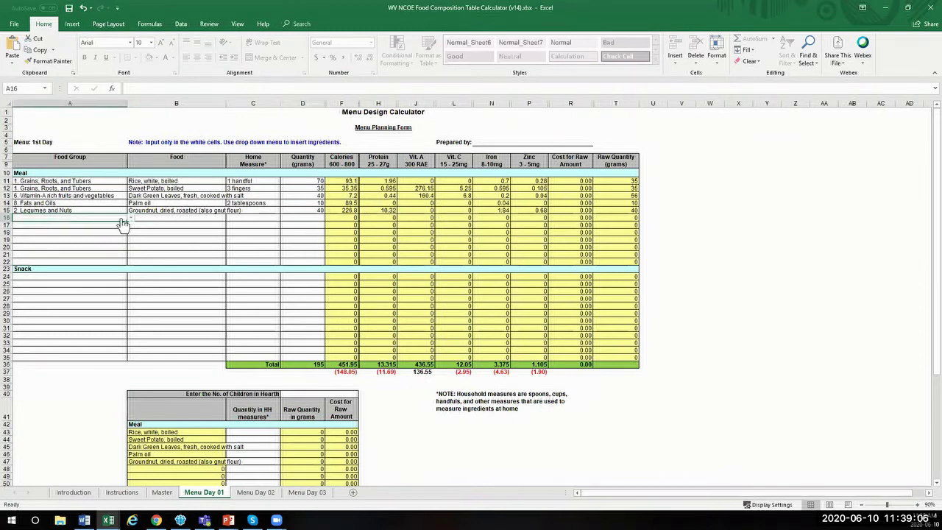
click(131, 220)
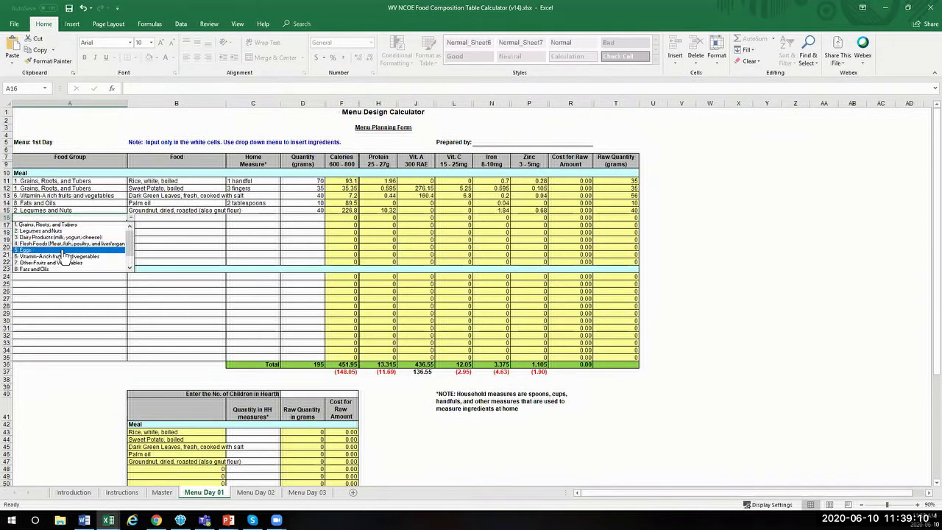
click(64, 251)
click(165, 221)
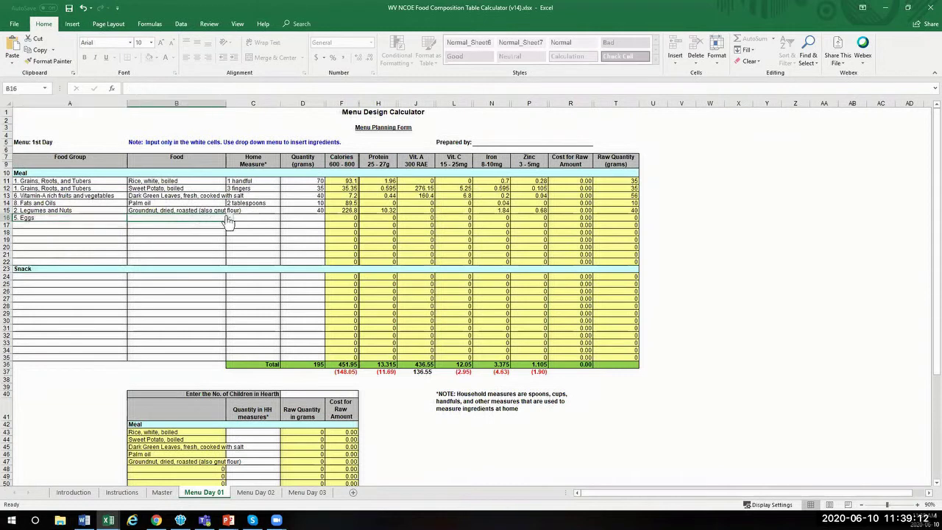
click(229, 219)
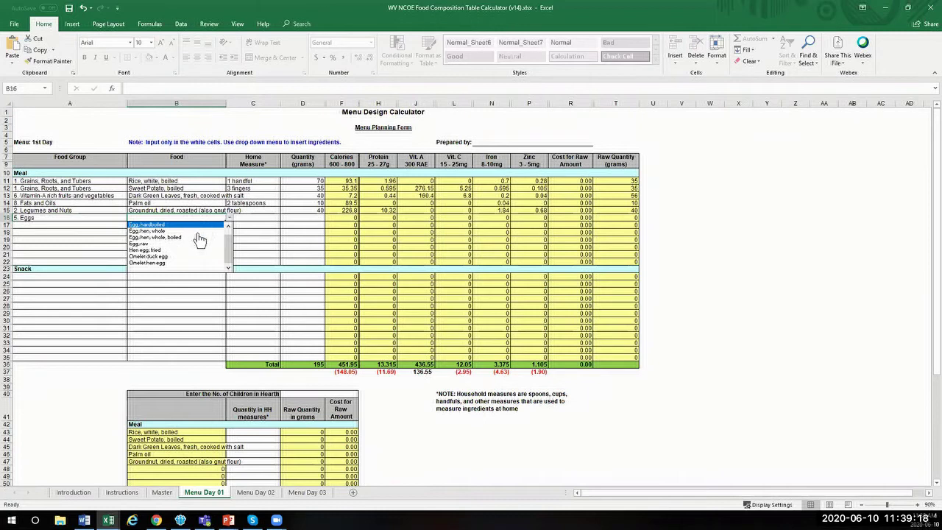
click(228, 226)
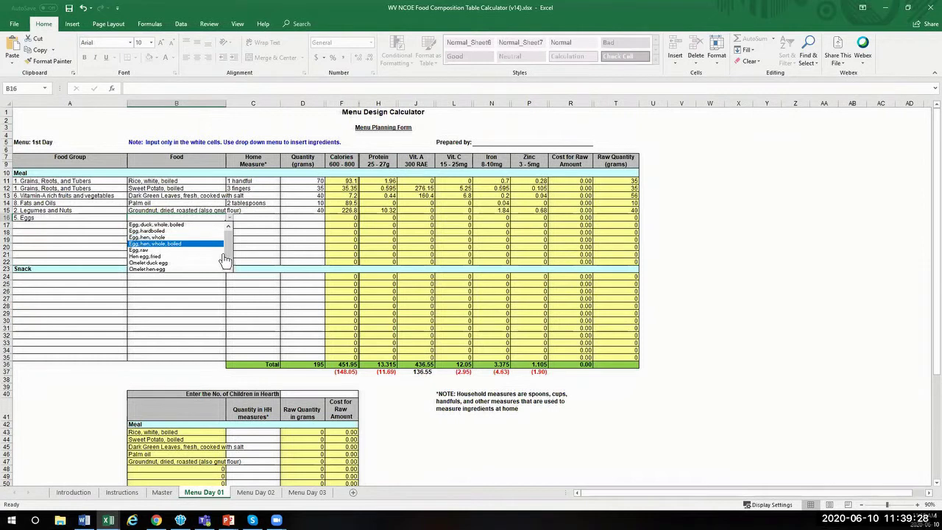
click(209, 232)
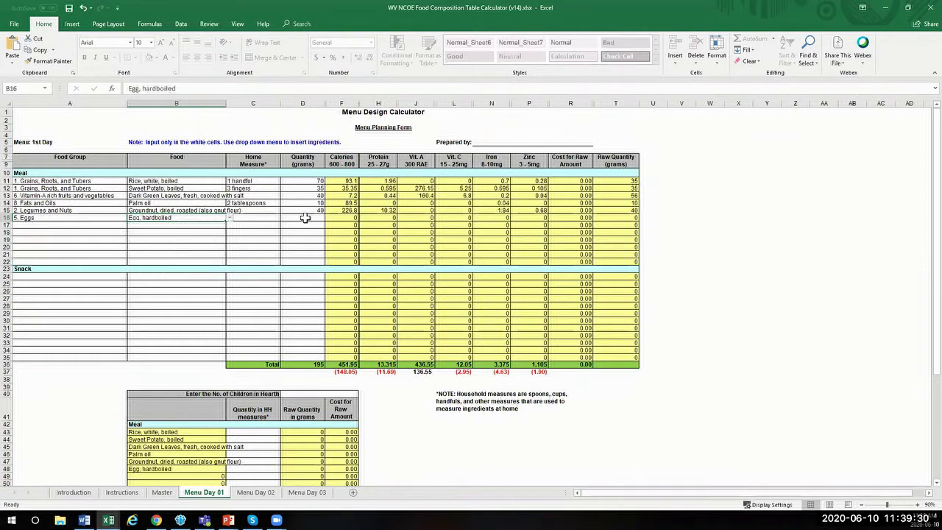
click(304, 218)
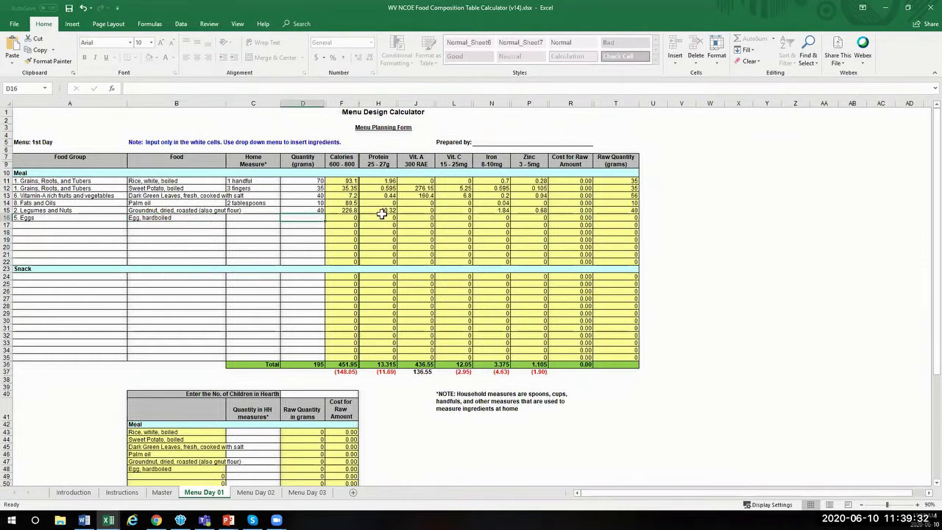
text(60)
key(Return)
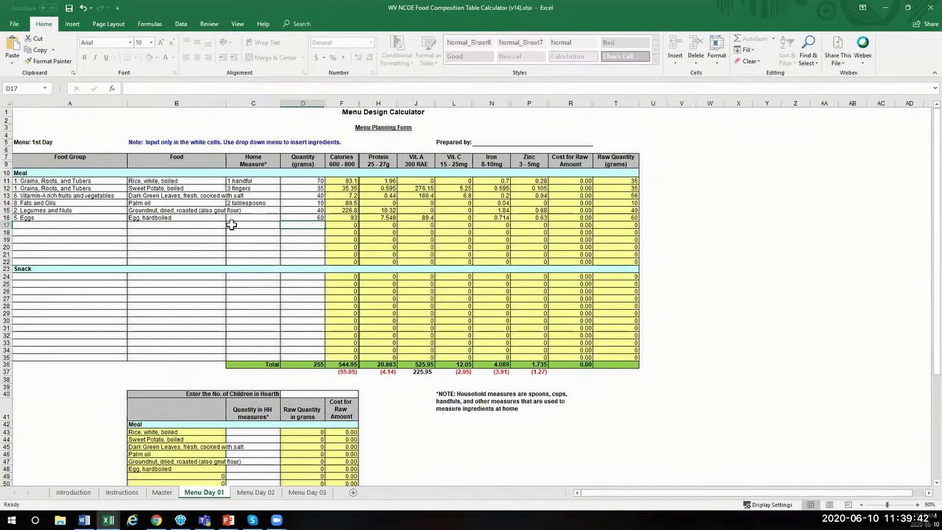
Set the first Snack row's food group to Vitamin-A rich fruits and vegetables
click(52, 276)
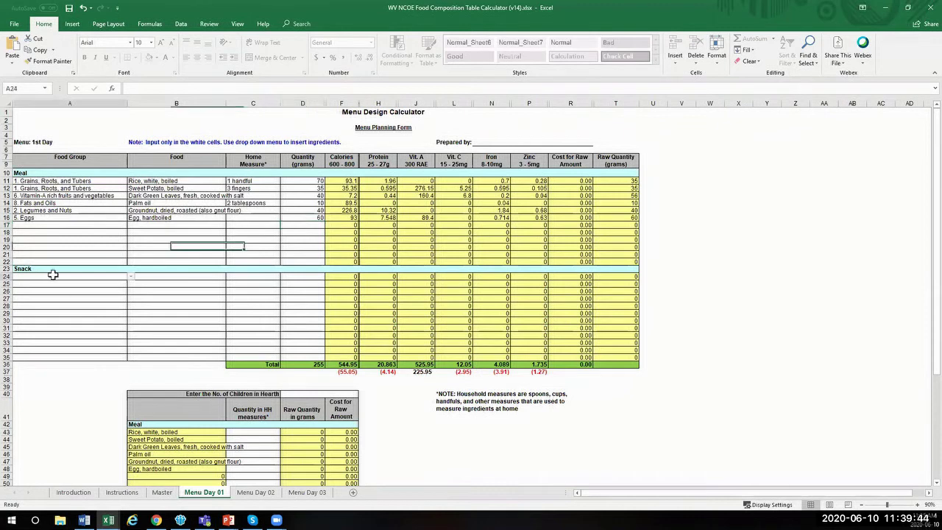
click(130, 277)
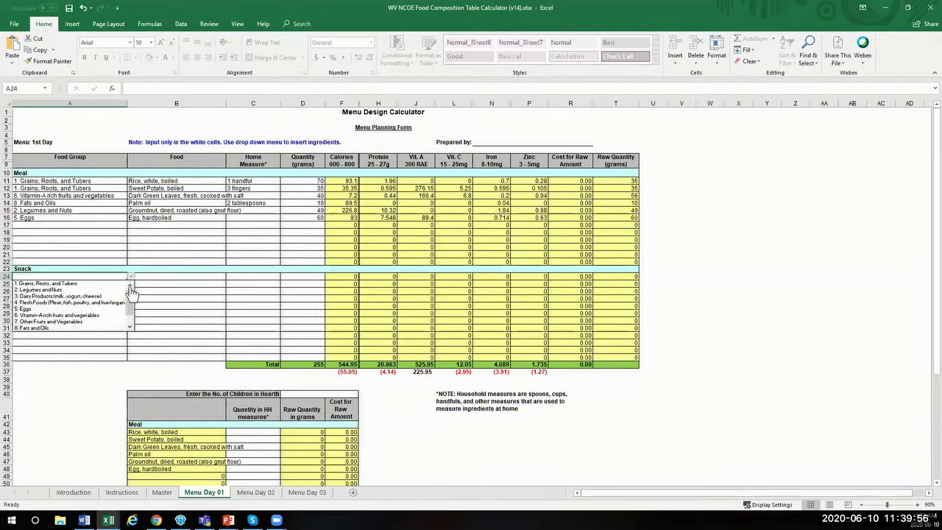
click(98, 315)
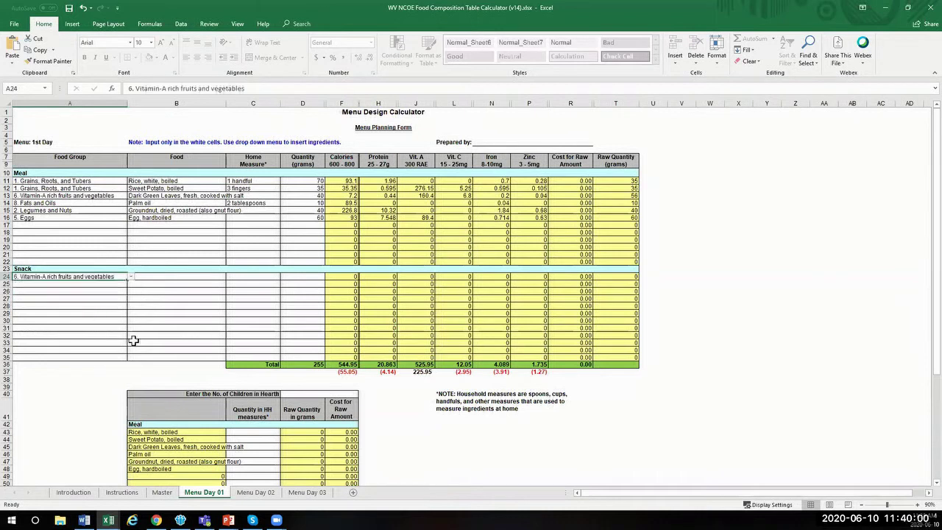
Look through the foods offered for the first Snack row without choosing one, and open the Master sheet
click(203, 278)
click(229, 276)
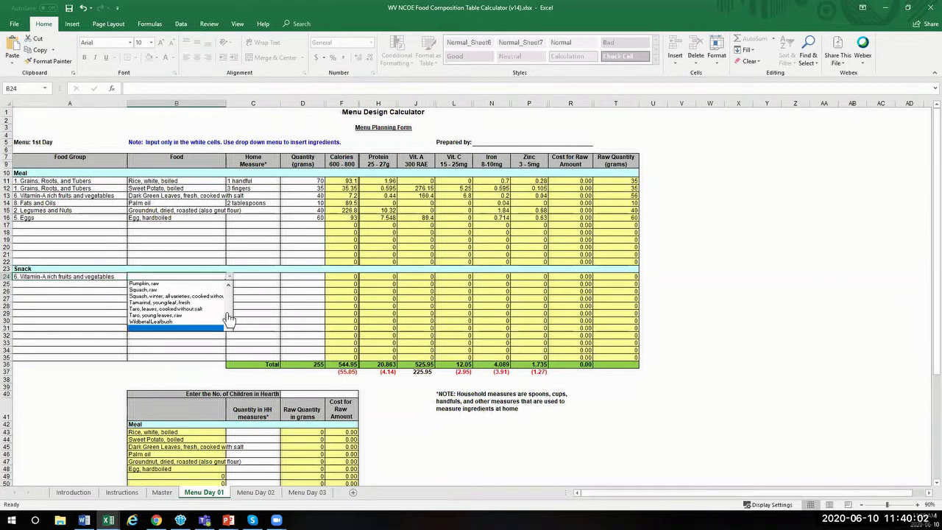
mouse_move(229, 299)
mouse_down()
mouse_move(231, 309)
mouse_move(230, 291)
mouse_up()
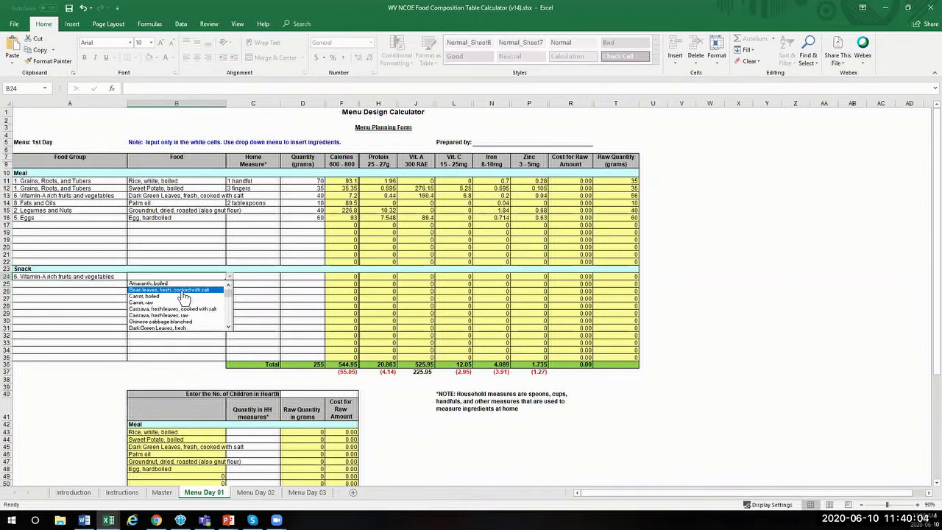
click(229, 327)
click(229, 328)
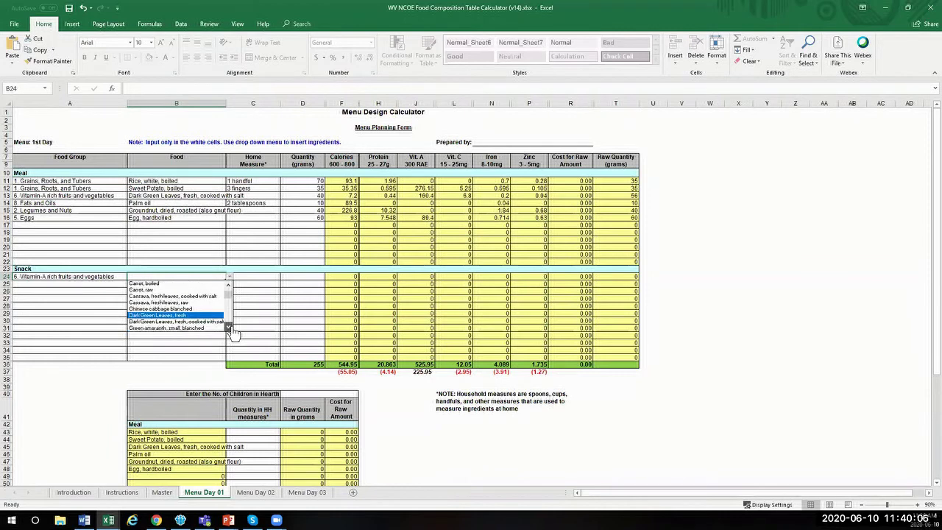
click(229, 328)
click(229, 328)
click(229, 327)
click(229, 328)
click(229, 328)
click(229, 328)
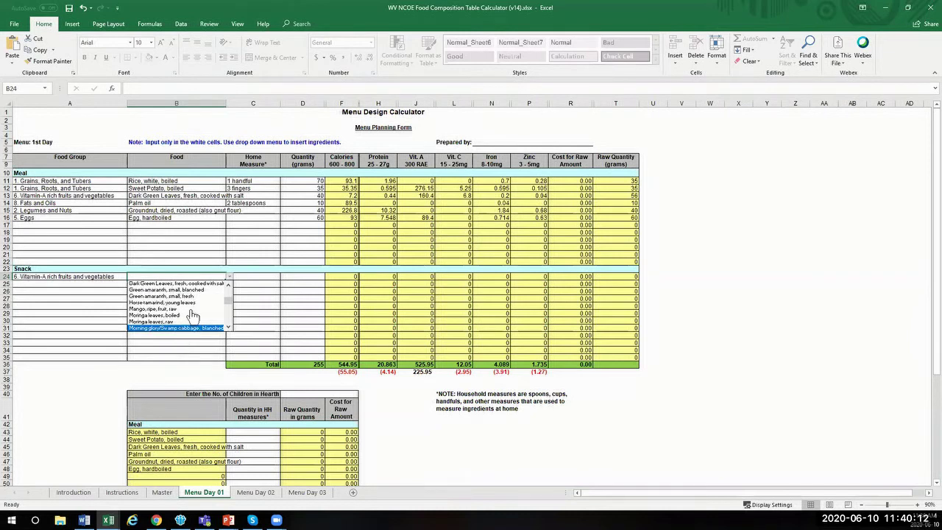
key(Escape)
click(170, 496)
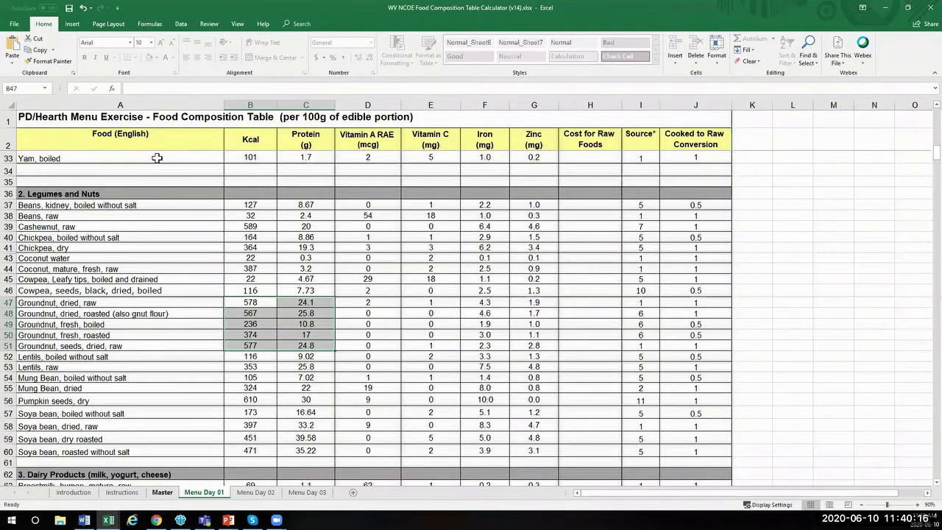
Look through the Master sheet's fruit and vegetable groups, and check Menu Day 01's Vitamin A and Vitamin C differences from target
scroll(202, 274, down, 9)
scroll(208, 278, down, 20)
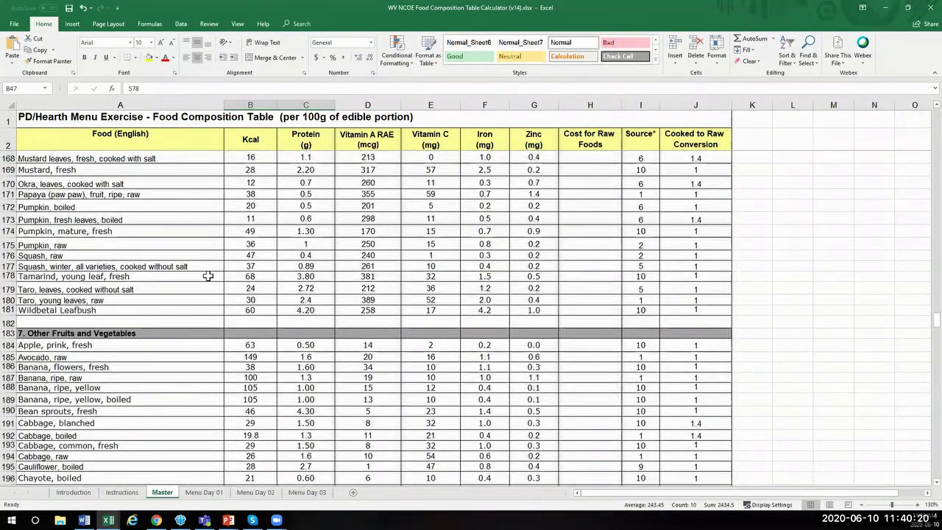
scroll(208, 277, up, 10)
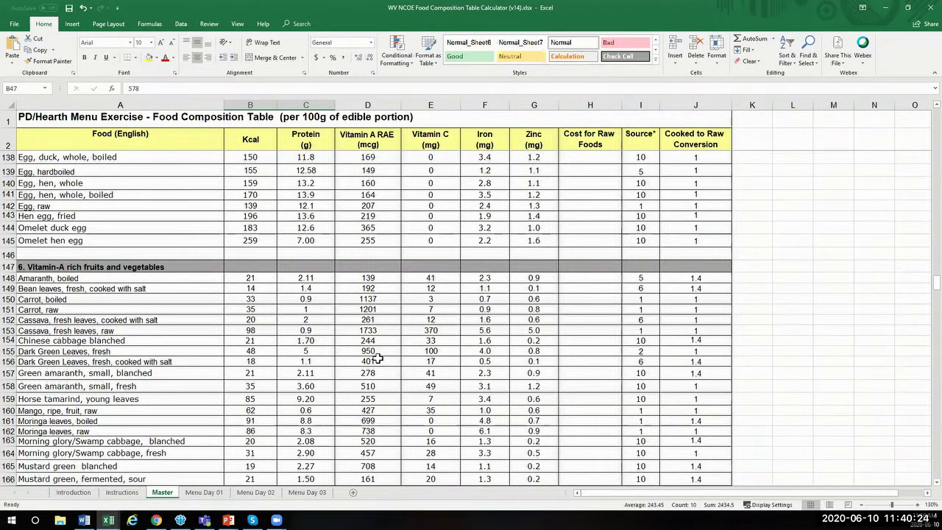
click(213, 495)
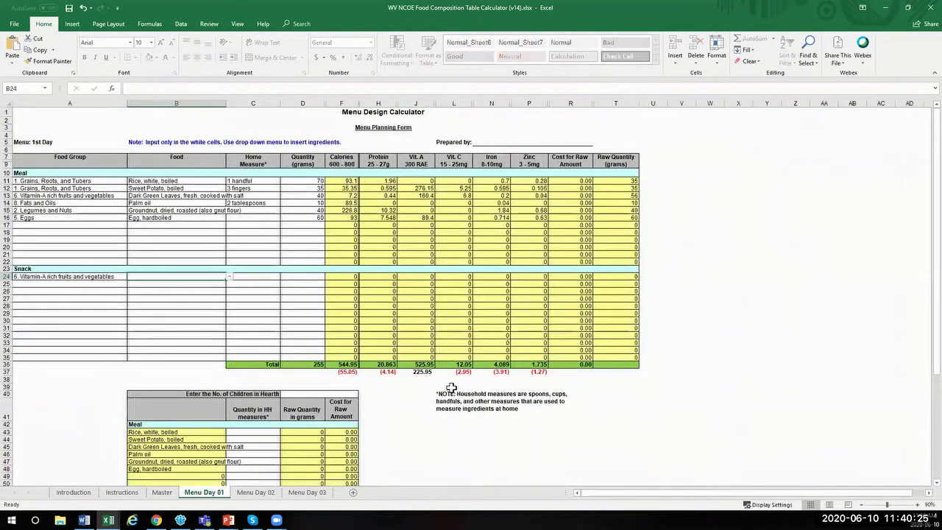
click(417, 371)
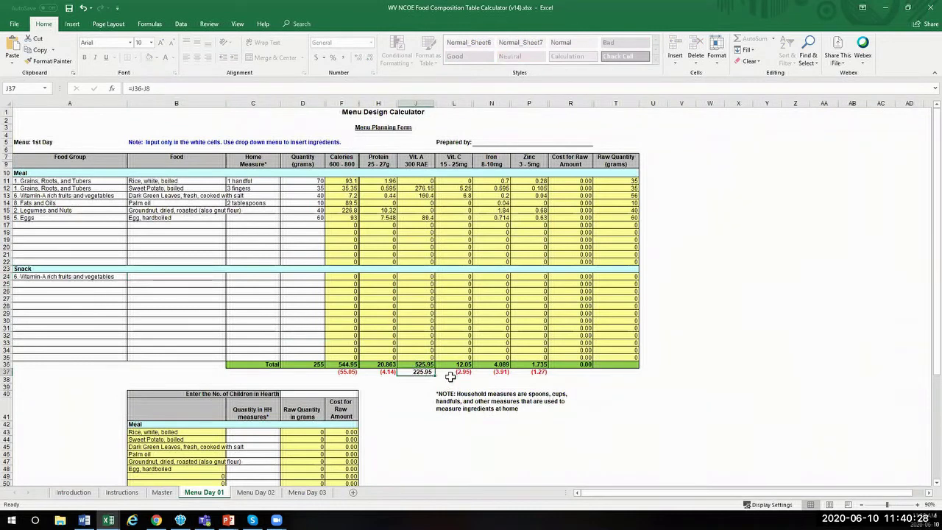
click(454, 372)
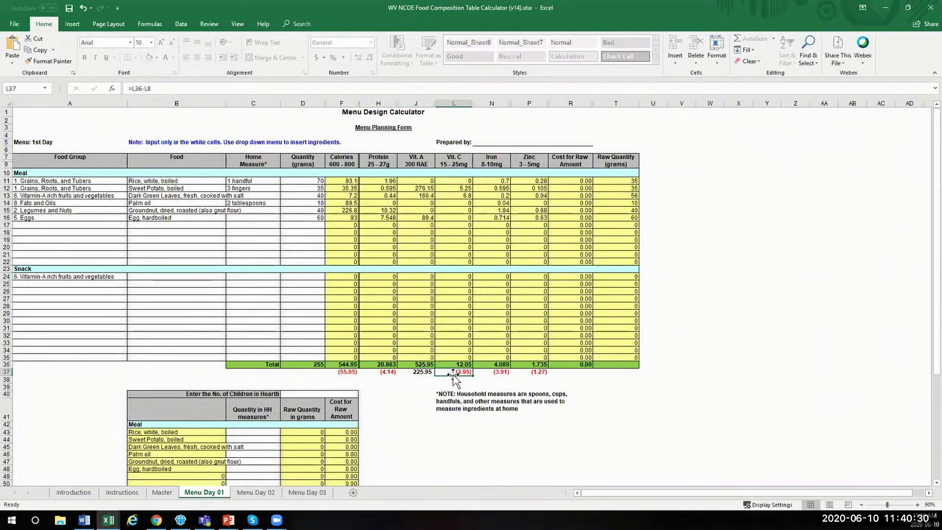
Highlight the Vitamin C column in the Master sheet and examine its values across both fruit and vegetable groups
click(163, 493)
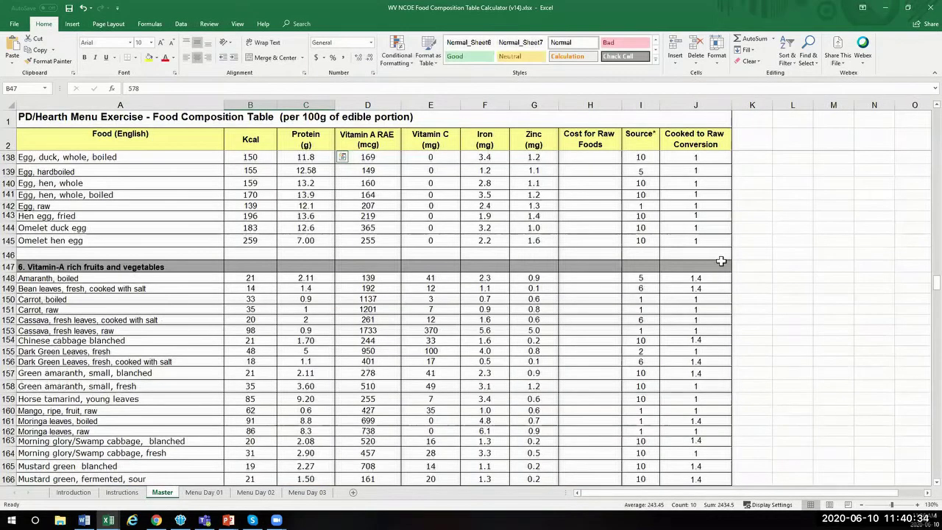
scroll(920, 291, down, 3)
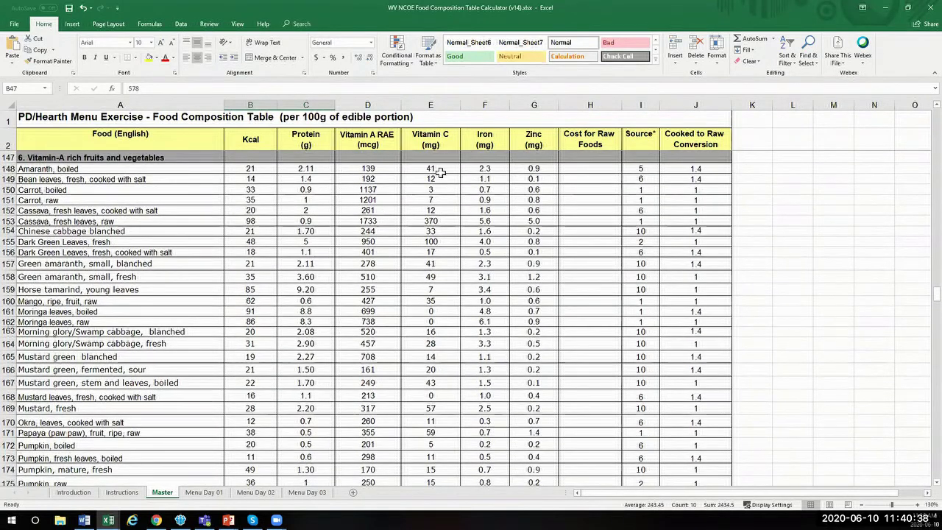
drag(441, 169, 448, 181)
click(442, 105)
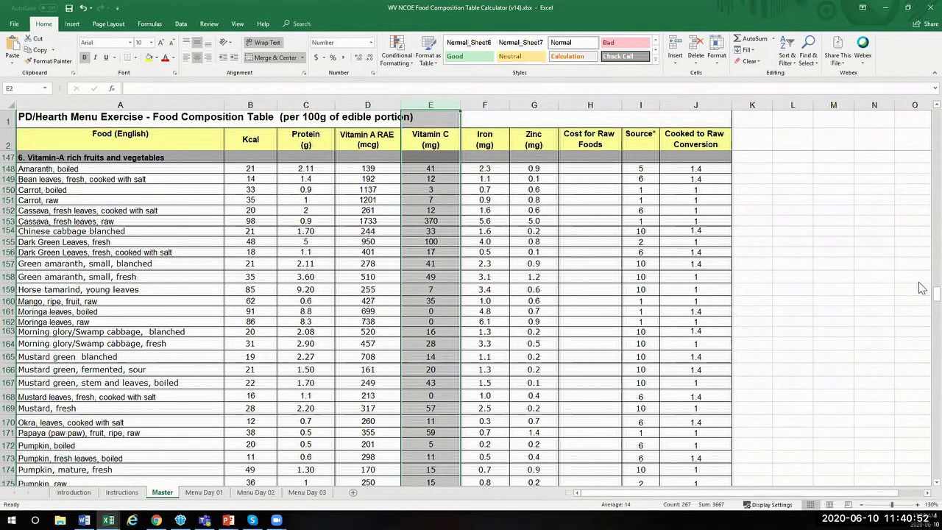
scroll(922, 298, down, 1)
scroll(922, 304, down, 3)
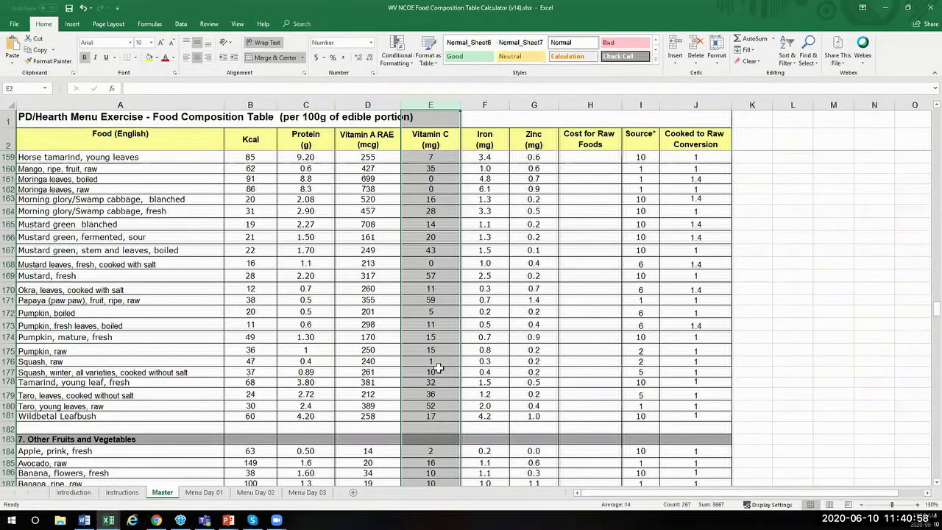
scroll(922, 315, down, 4)
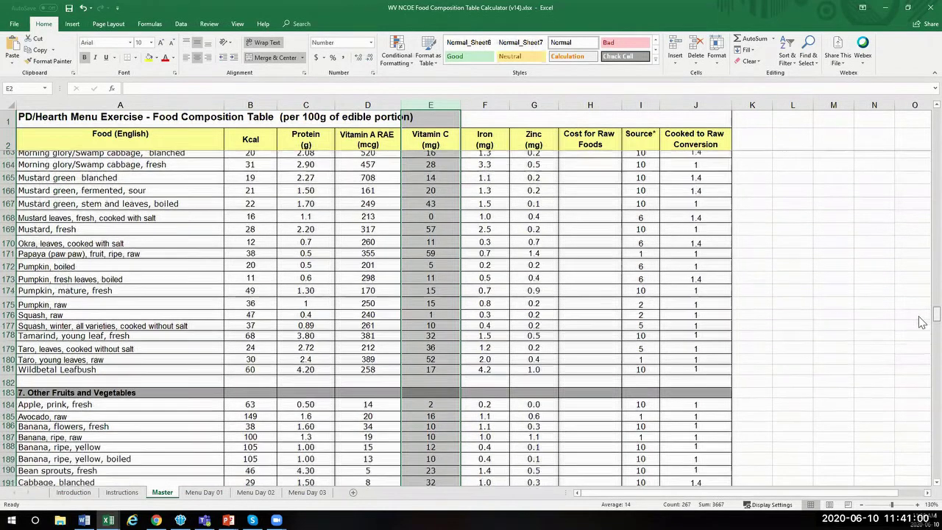
scroll(922, 330, down, 2)
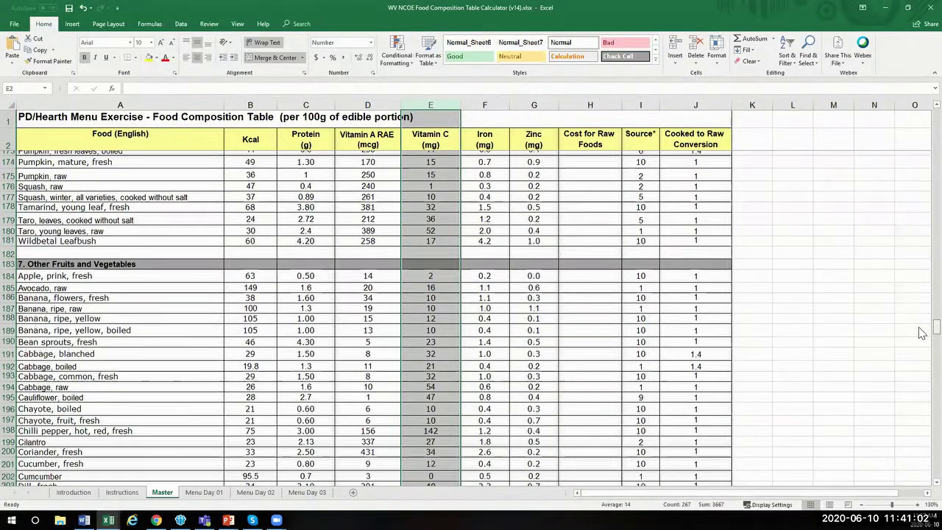
scroll(922, 335, down, 1)
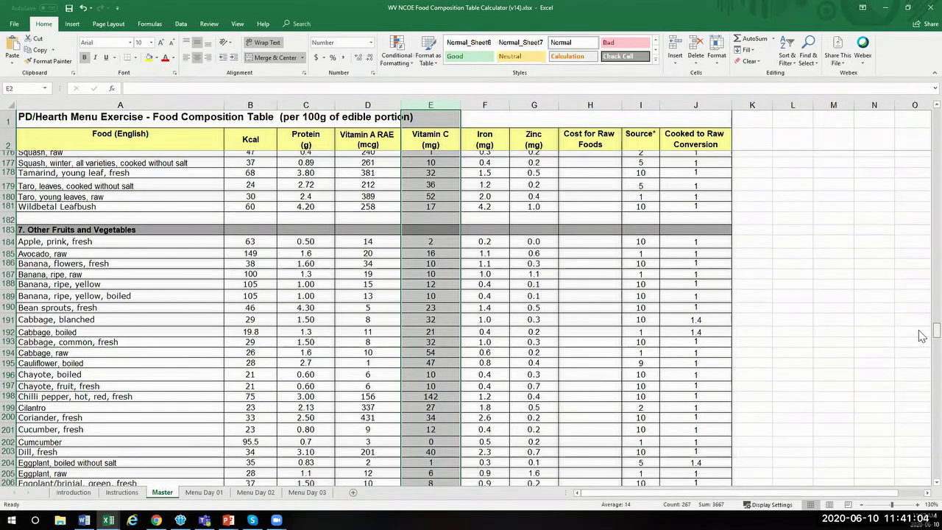
Highlight the Vitamin C entries for Chilli pepper, hot, red, fresh and Guava, fruit, raw, and review the remaining Other Fruits and Vegetables
drag(429, 397, 128, 399)
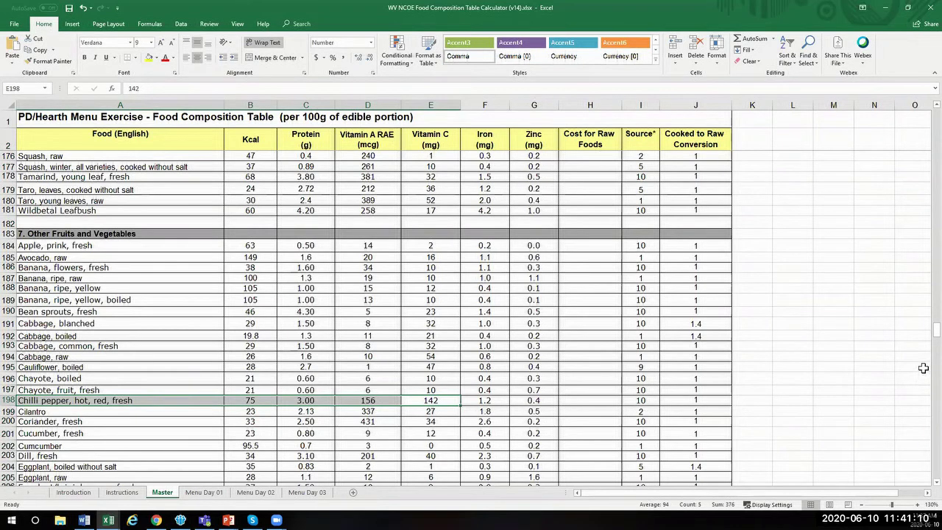
scroll(921, 342, down, 3)
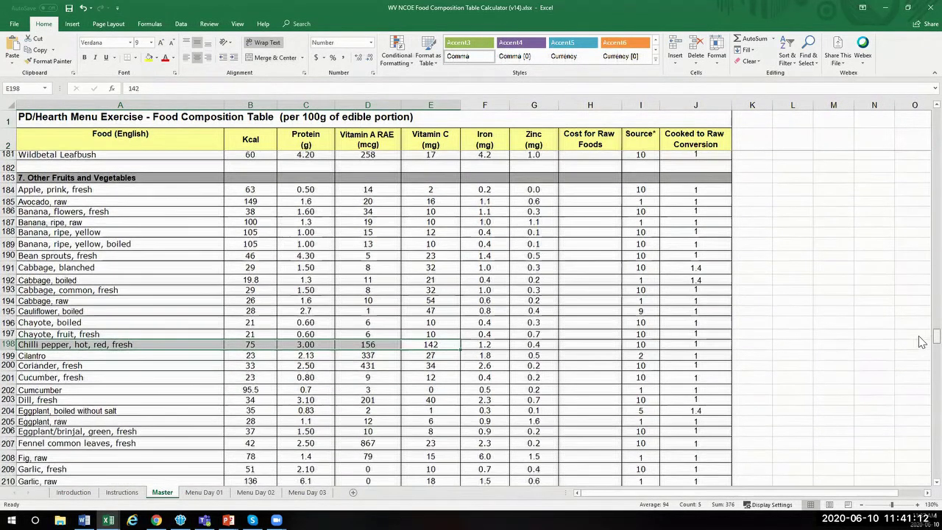
scroll(922, 344, down, 1)
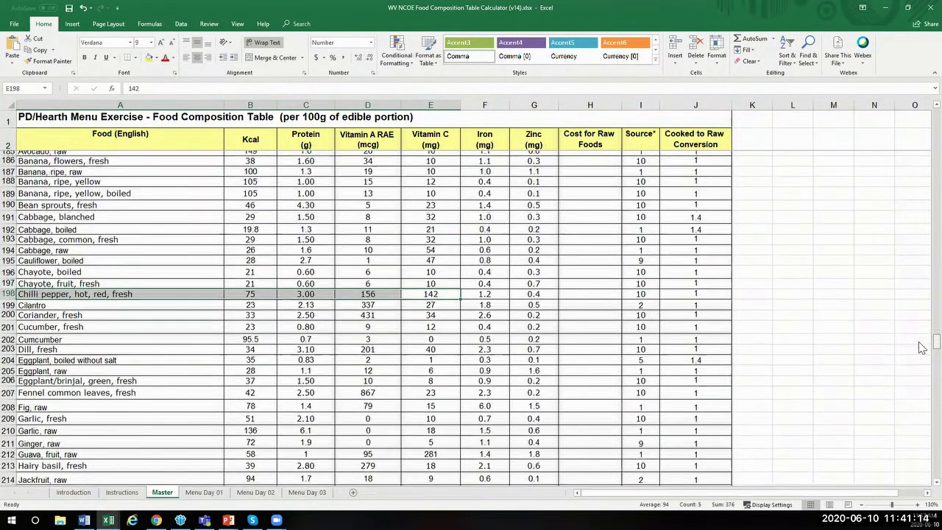
drag(430, 441, 167, 443)
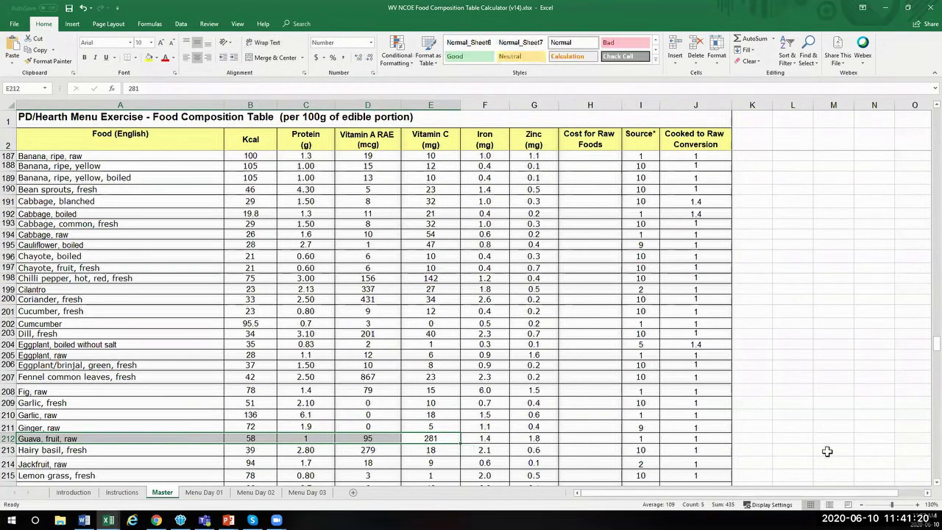
scroll(922, 376, down, 5)
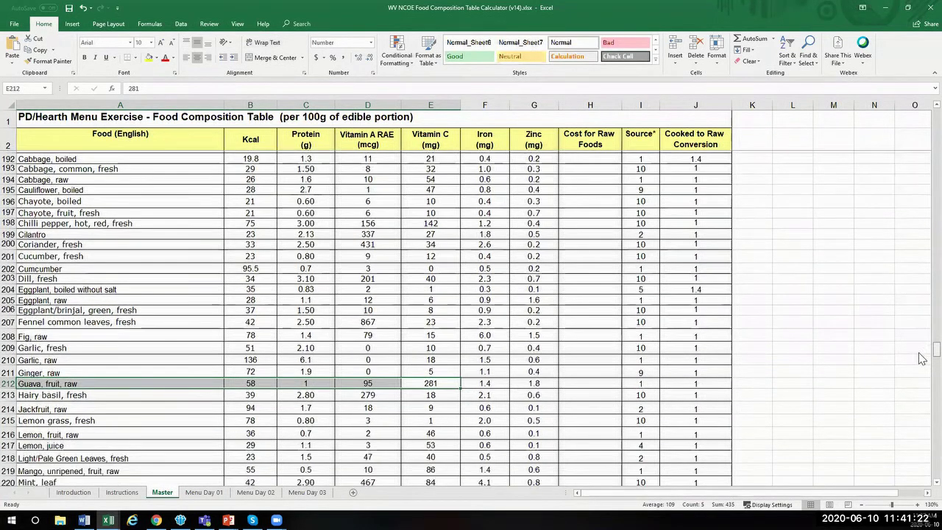
scroll(922, 376, down, 5)
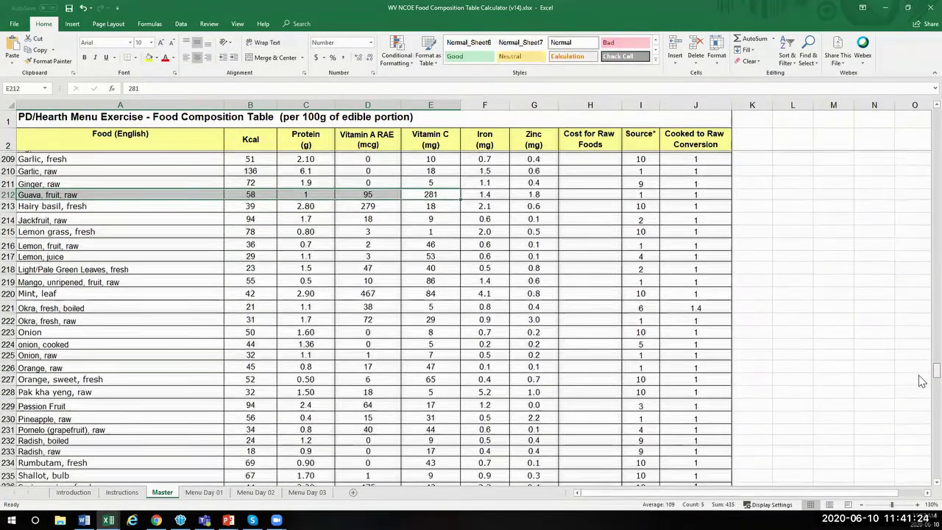
scroll(921, 389, down, 1)
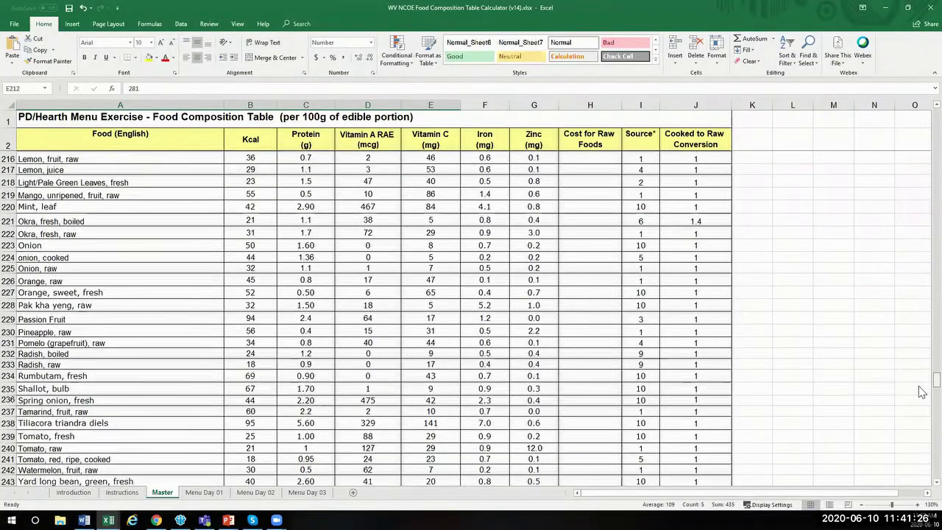
drag(919, 386, 919, 387)
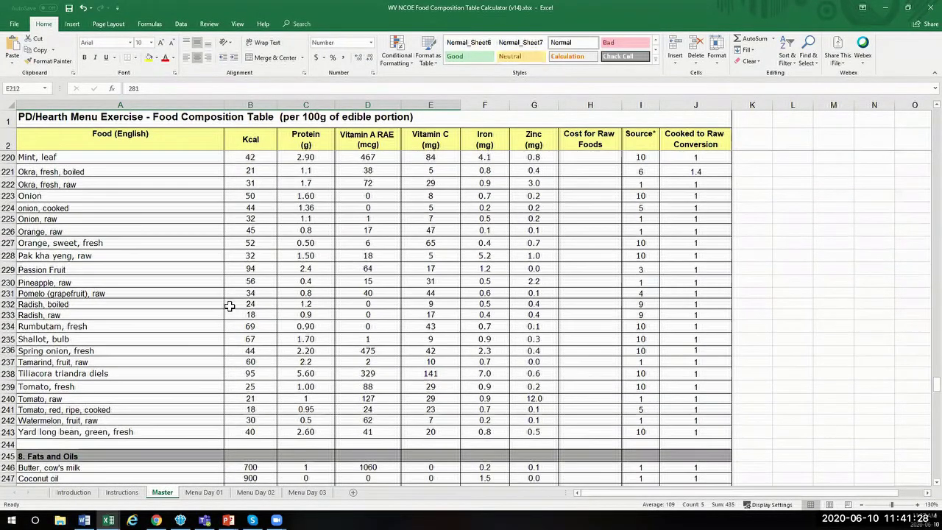
Change Menu Day 01's first Snack row to the Other Fruits and Vegetables group and choose Guava, fruit, raw as its food
click(209, 492)
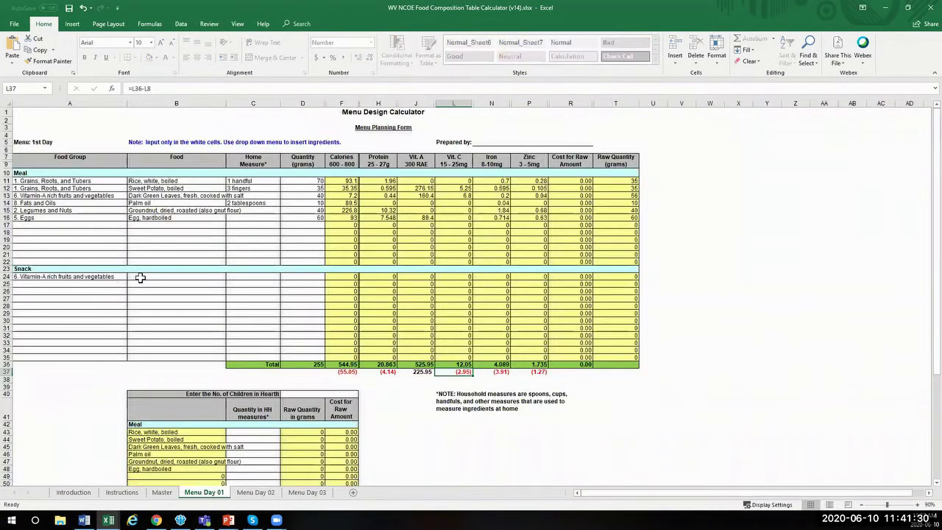
click(120, 278)
click(130, 277)
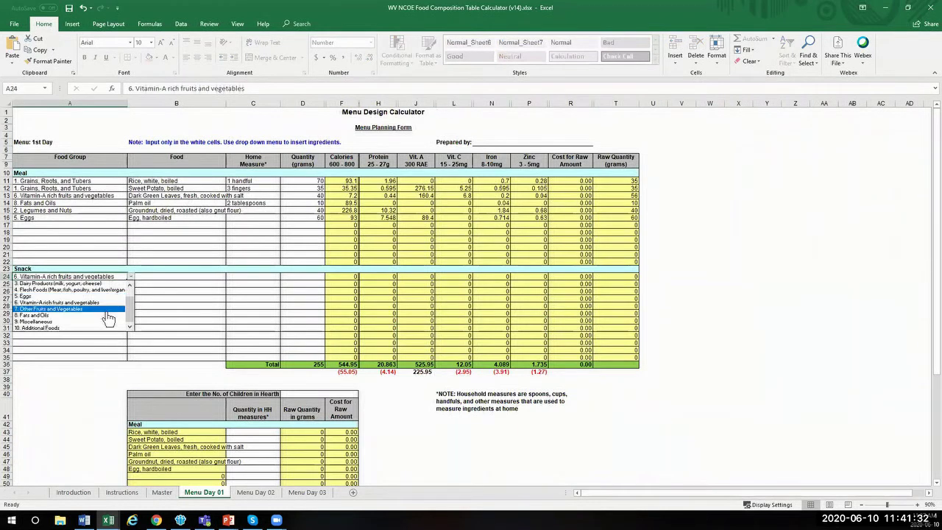
click(108, 309)
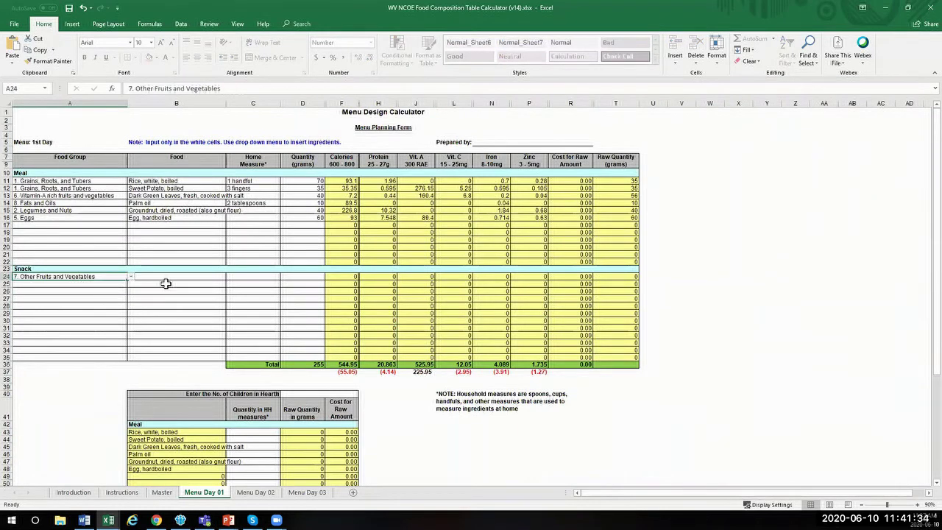
click(189, 278)
click(230, 278)
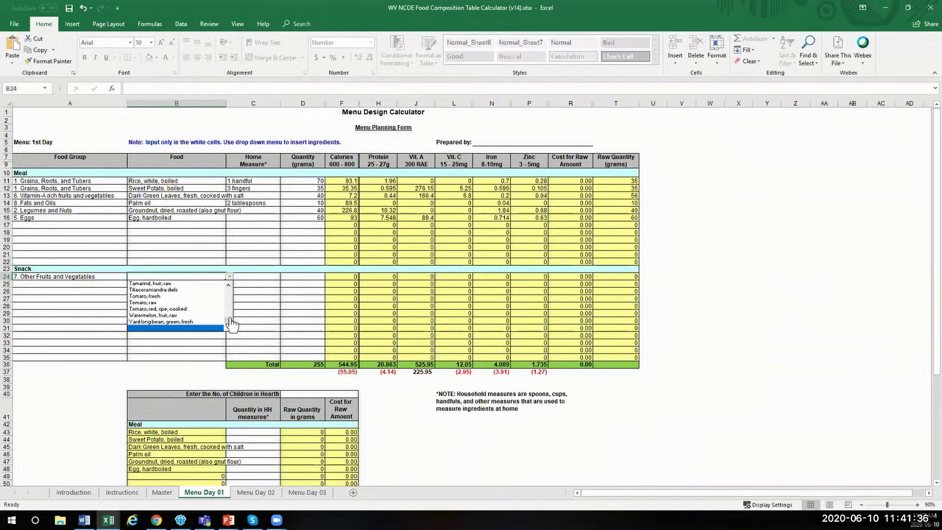
drag(231, 321, 233, 310)
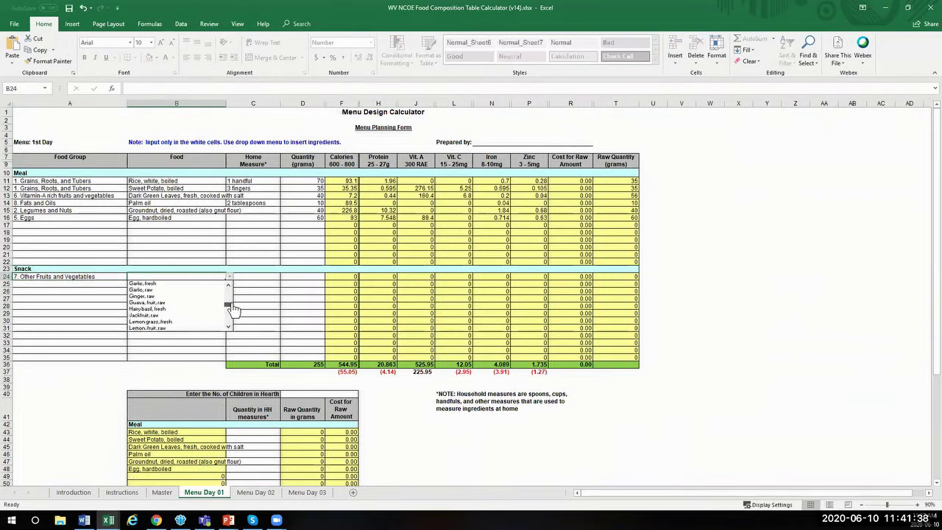
click(206, 302)
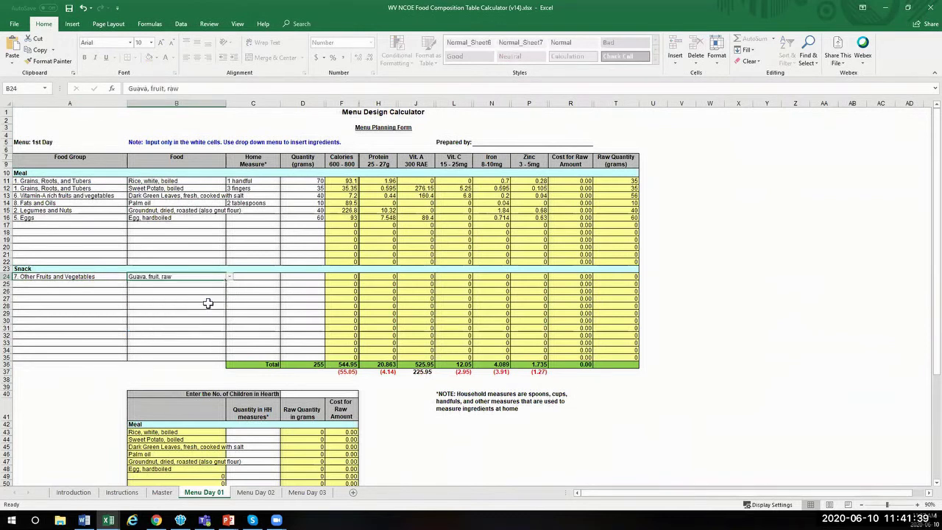
Set the guava snack's quantity to 40 grams
click(303, 277)
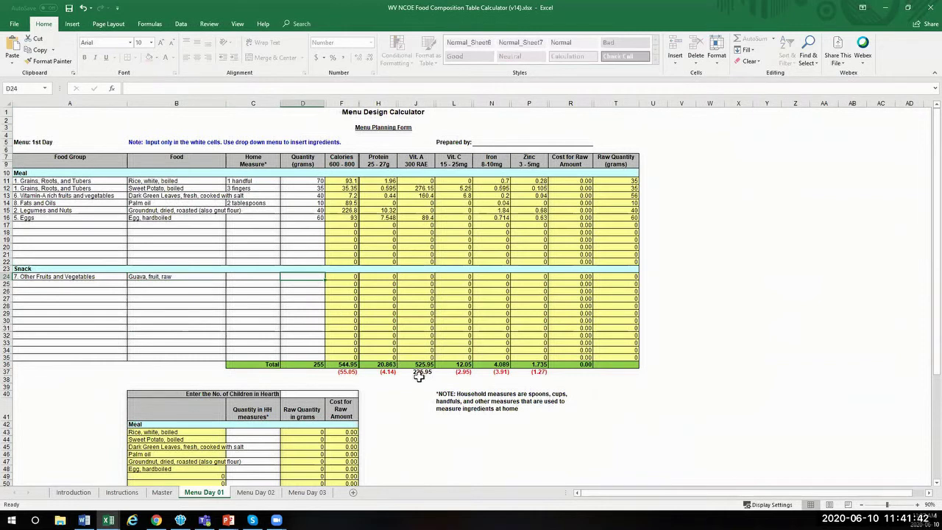
text(40)
key(Return)
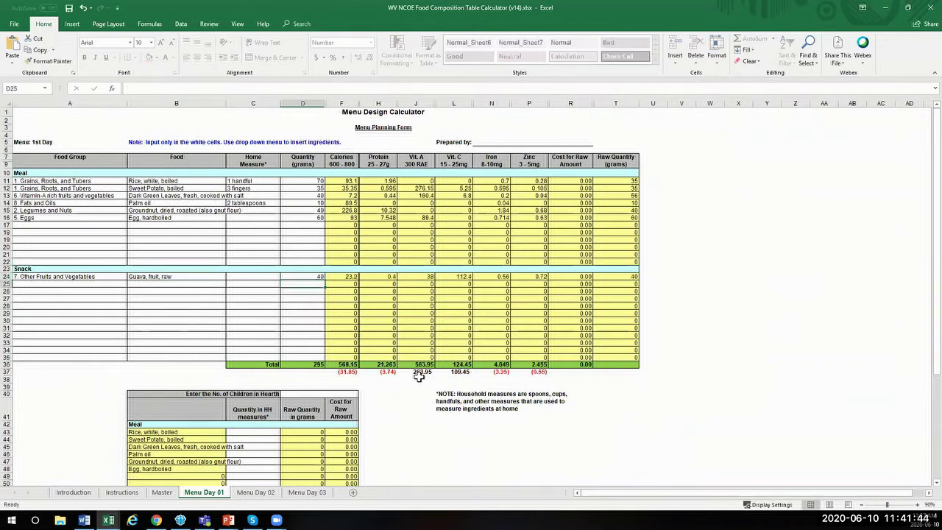
Examine the guava snack's calculated nutrient values from Calories through Vitamin C
key(Up)
key(Right)
key(Right)
key(Right)
key(Right)
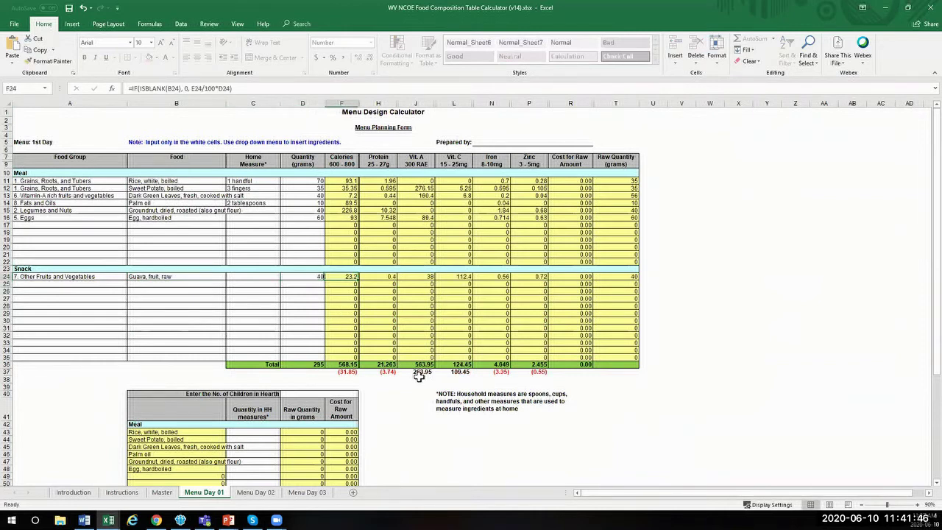
key(Left)
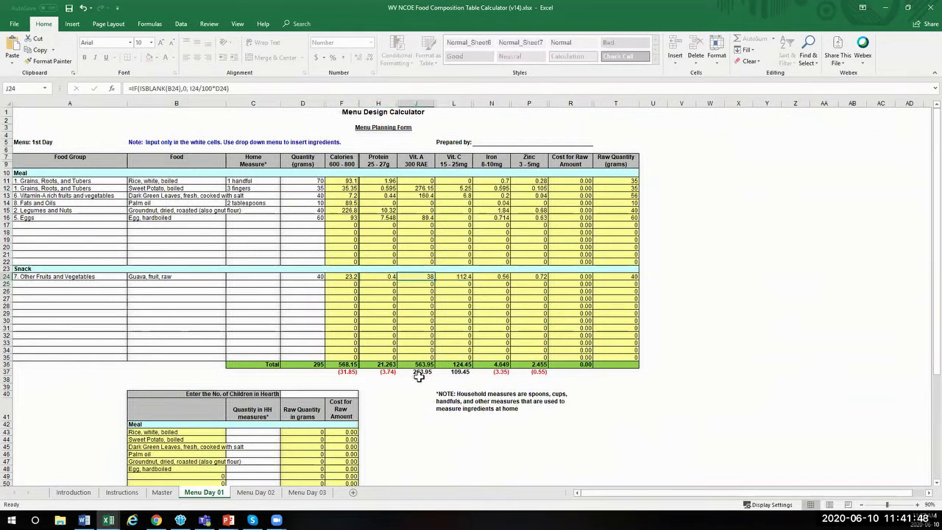
key(Right)
key(Left)
key(Left)
key(Left)
key(Left)
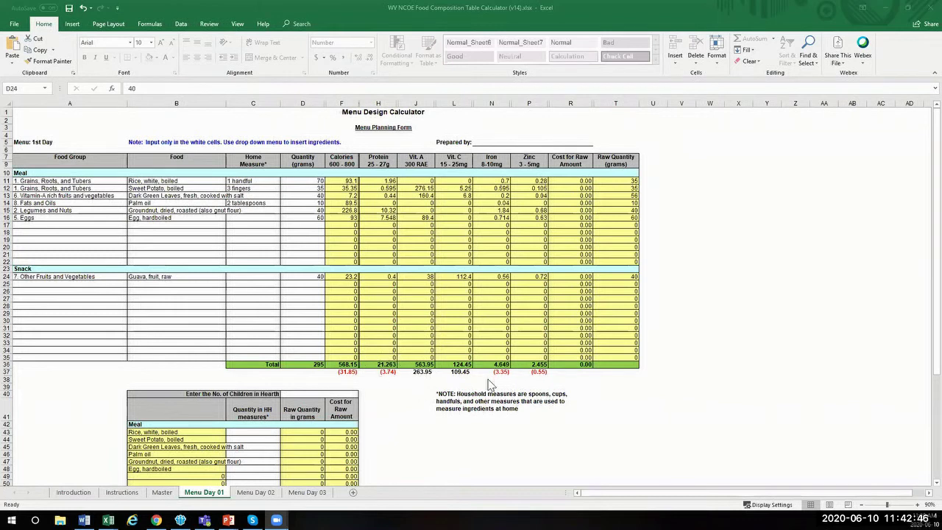
Reduce the guava snack's quantity to 30 grams
click(317, 277)
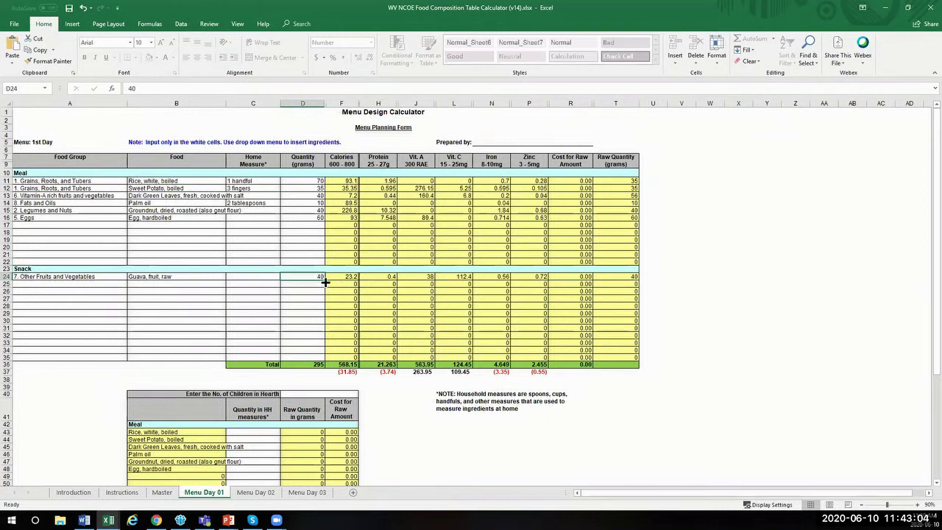
text(30)
key(Return)
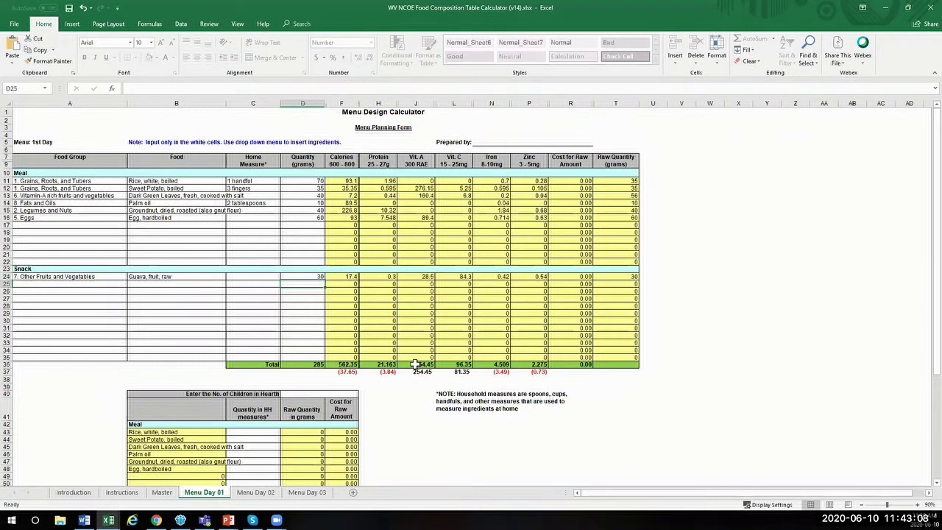
Reduce the guava snack's quantity to 25 grams
click(315, 276)
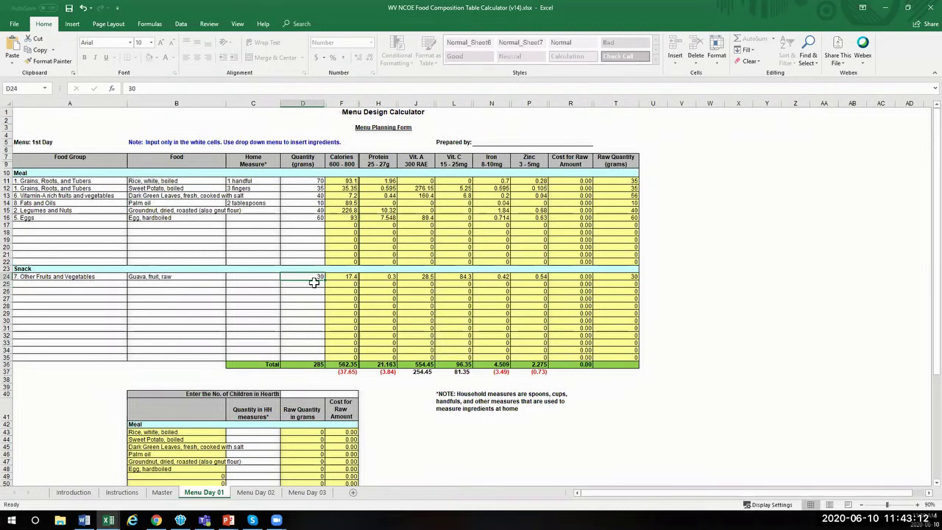
text(25)
key(Return)
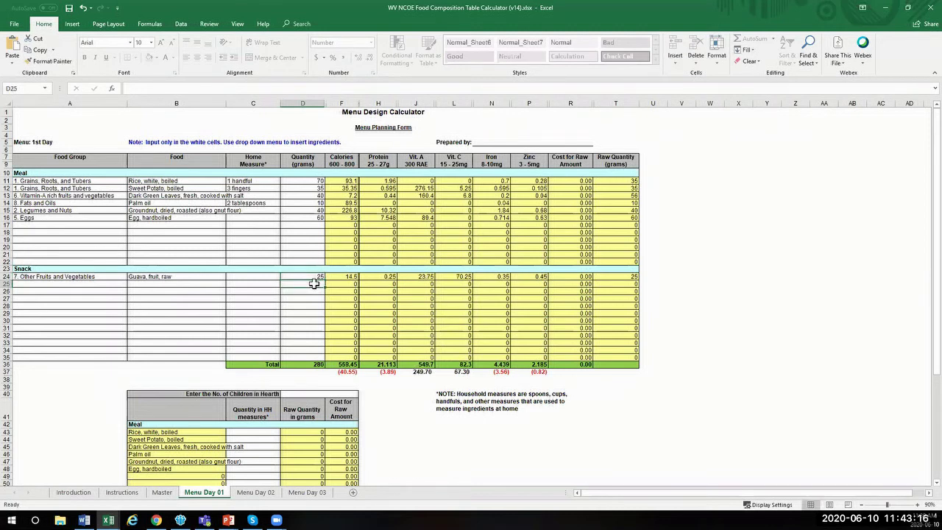
key(Up)
key(Up)
key(Up)
key(Up)
key(Up)
key(Up)
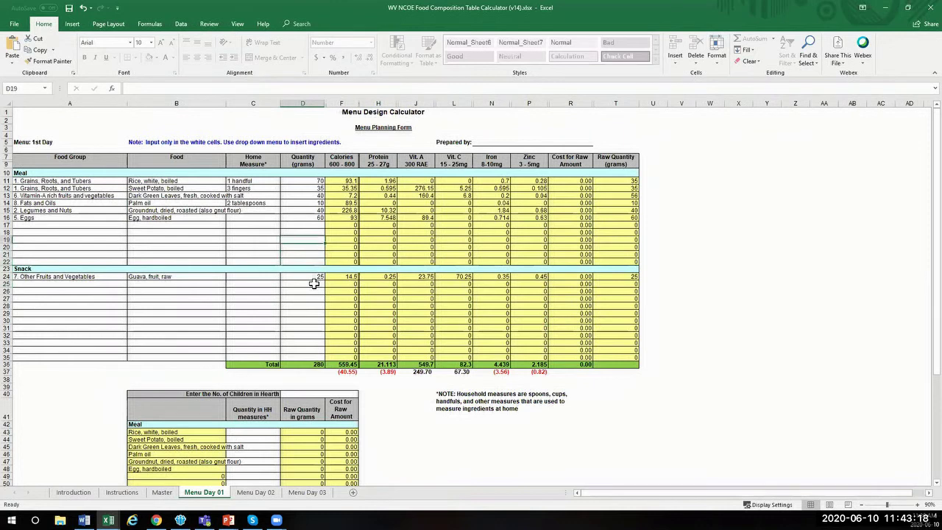
key(Down)
key(Down)
key(Down)
key(Down)
key(Down)
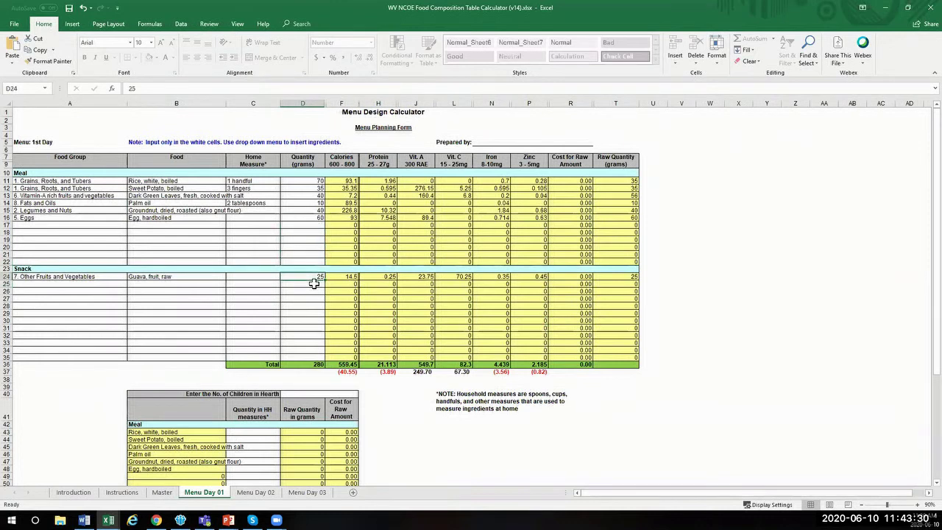
key(Left)
key(Down)
key(Down)
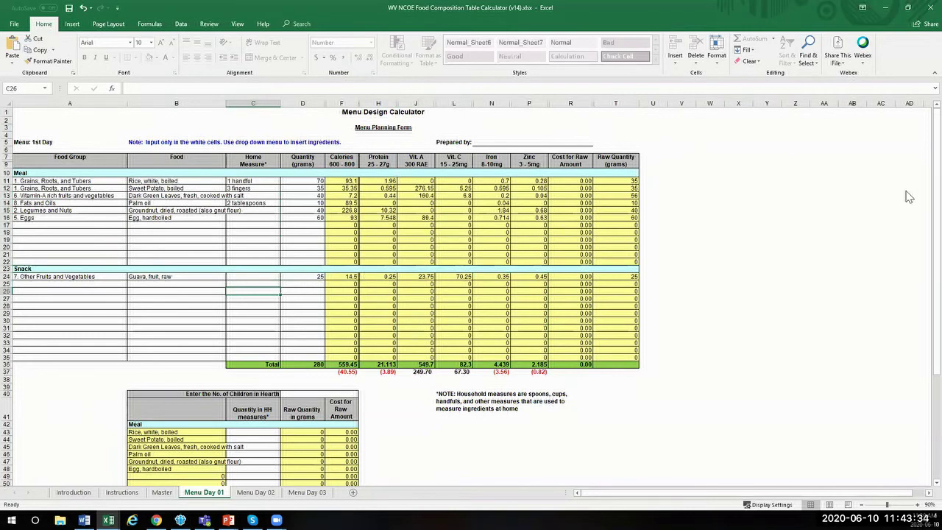
Set the number of children in Hearth to 10 in the Menu Day 01 quantity table
scroll(918, 198, down, 3)
scroll(922, 232, down, 1)
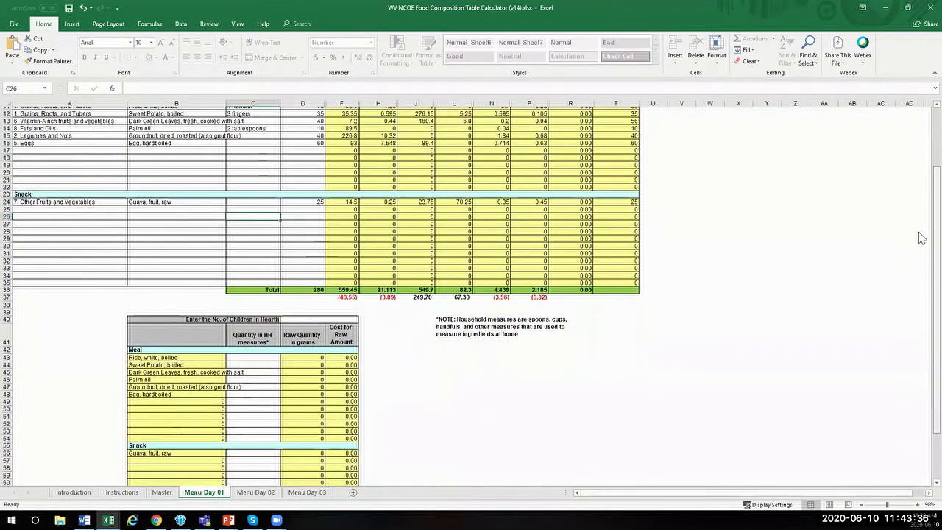
scroll(922, 238, up, 3)
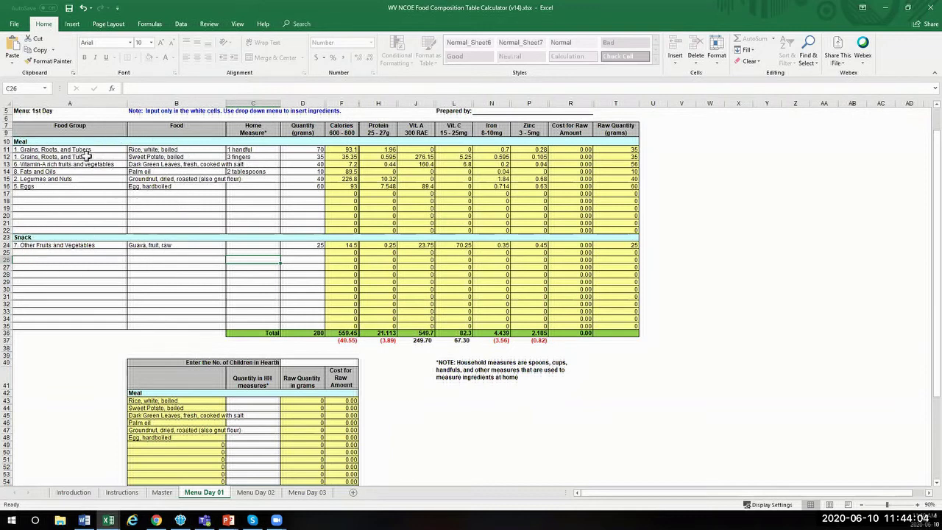
scroll(921, 293, down, 3)
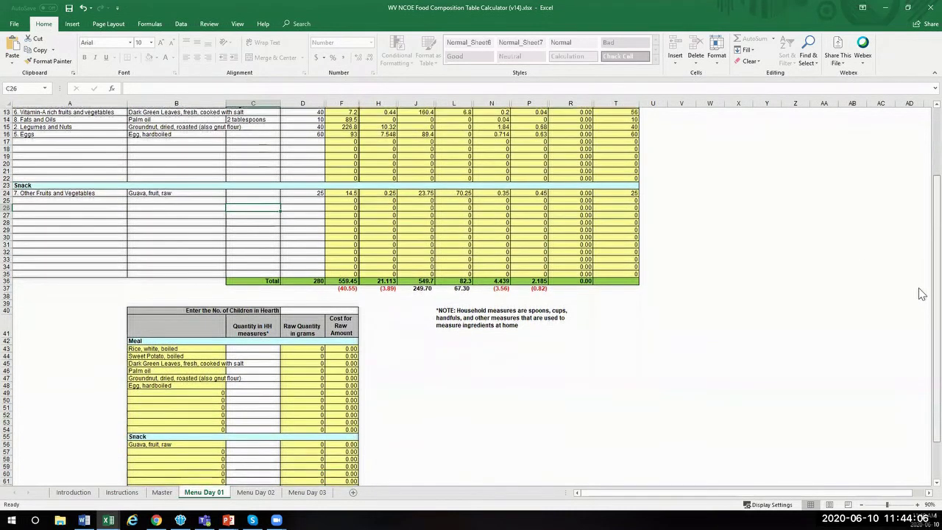
scroll(922, 293, down, 2)
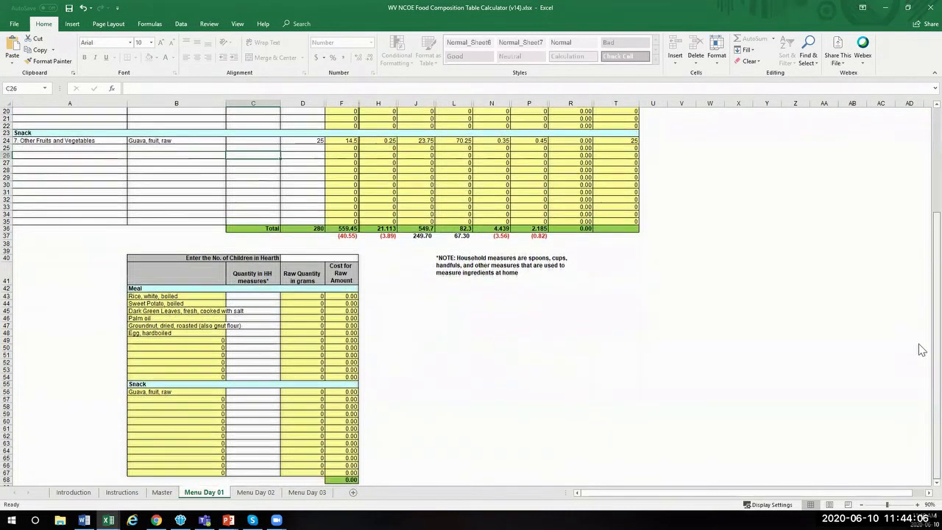
click(303, 257)
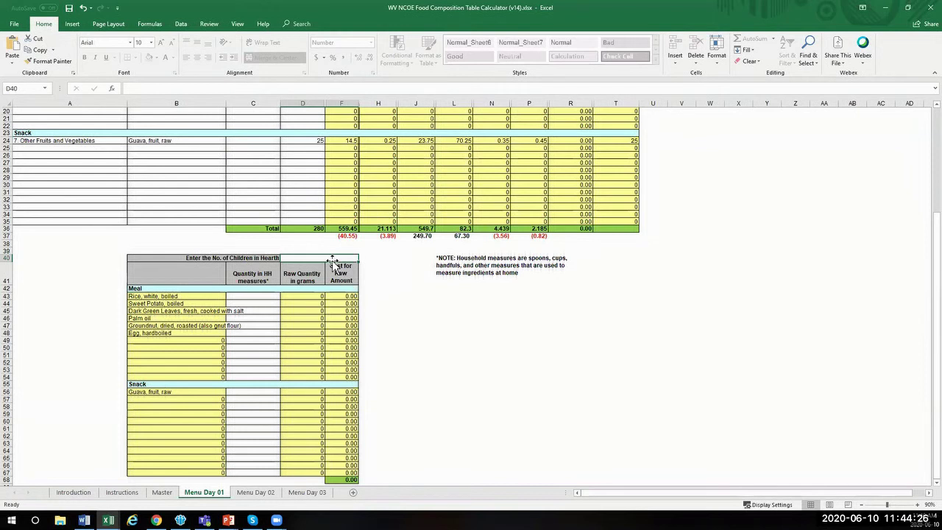
text(10)
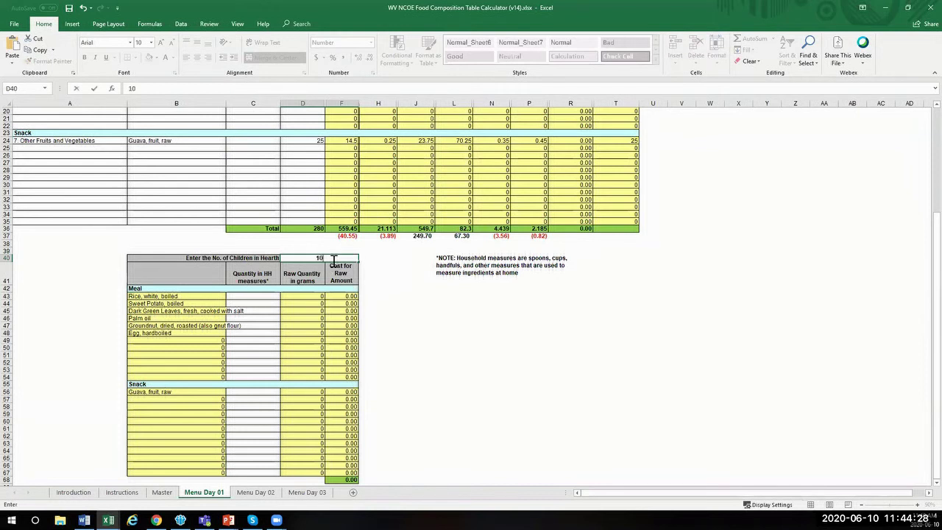
key(Return)
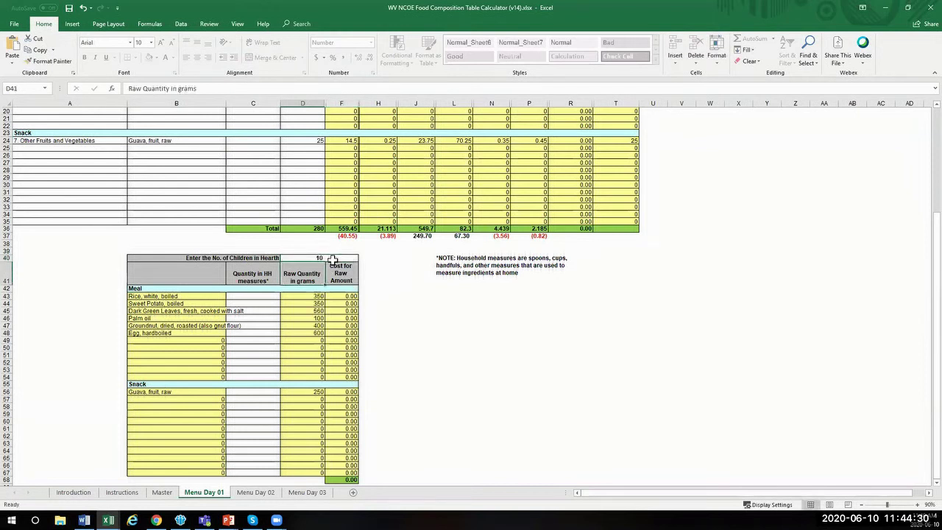
Examine the meal ingredients' raw quantities in grams and the matching household-measure cells, from boiled rice through hardboiled egg
drag(315, 296, 317, 333)
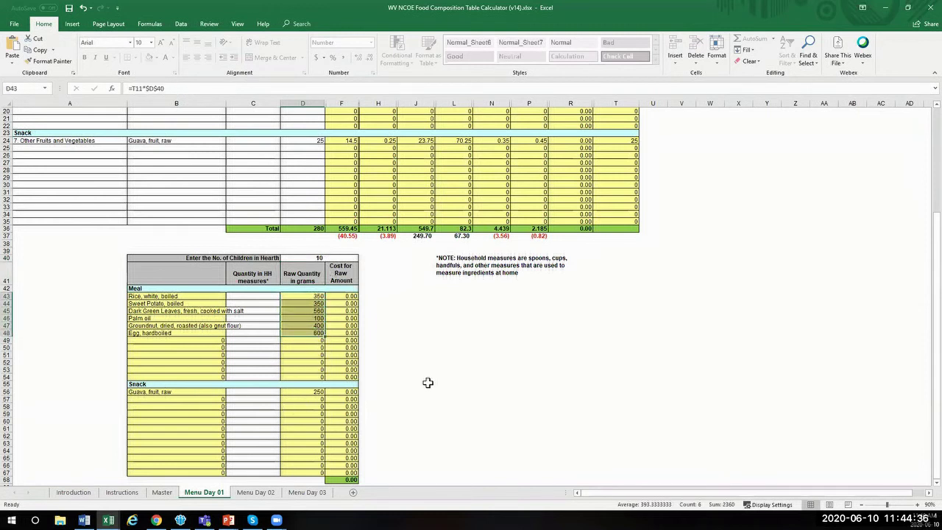
click(247, 295)
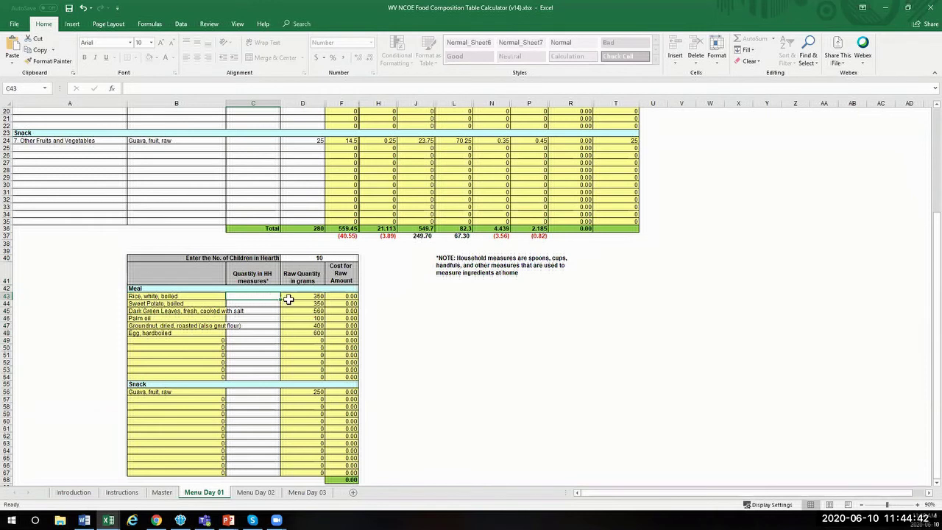
drag(315, 297, 310, 340)
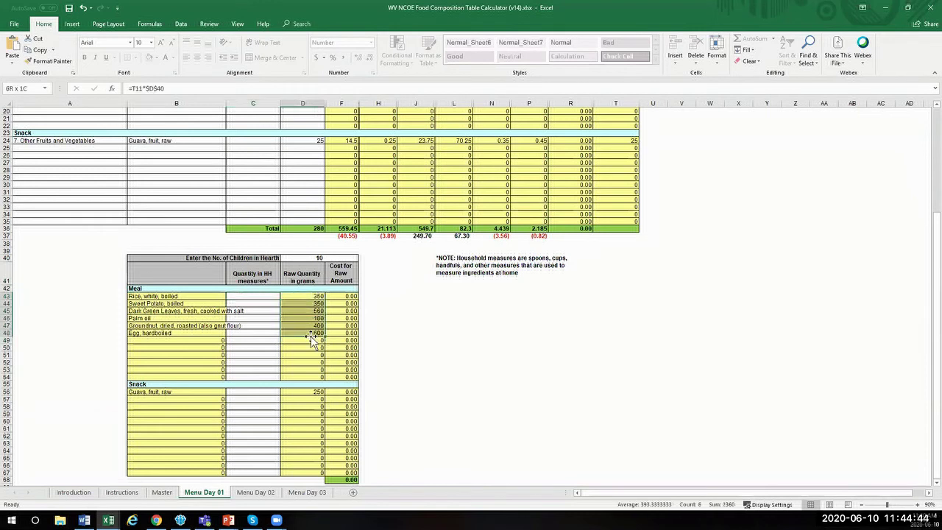
drag(246, 296, 253, 333)
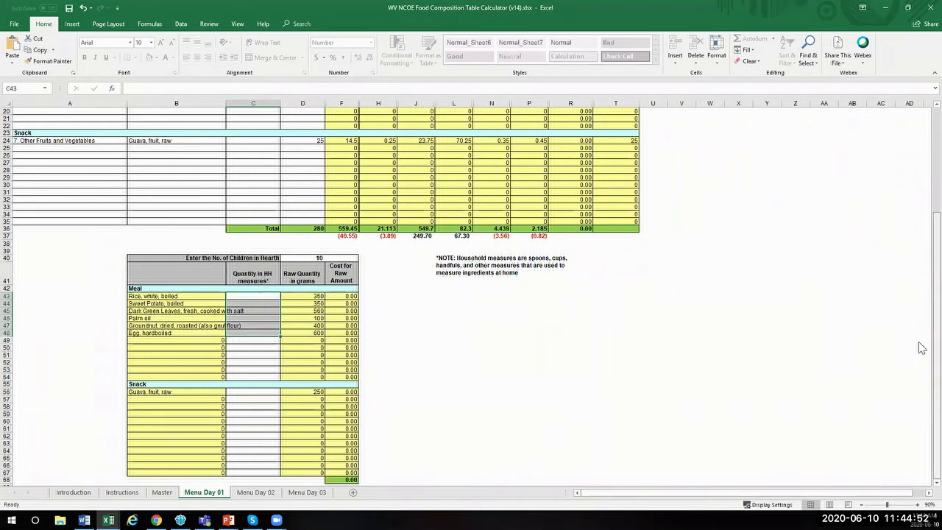
scroll(923, 492, down, 1)
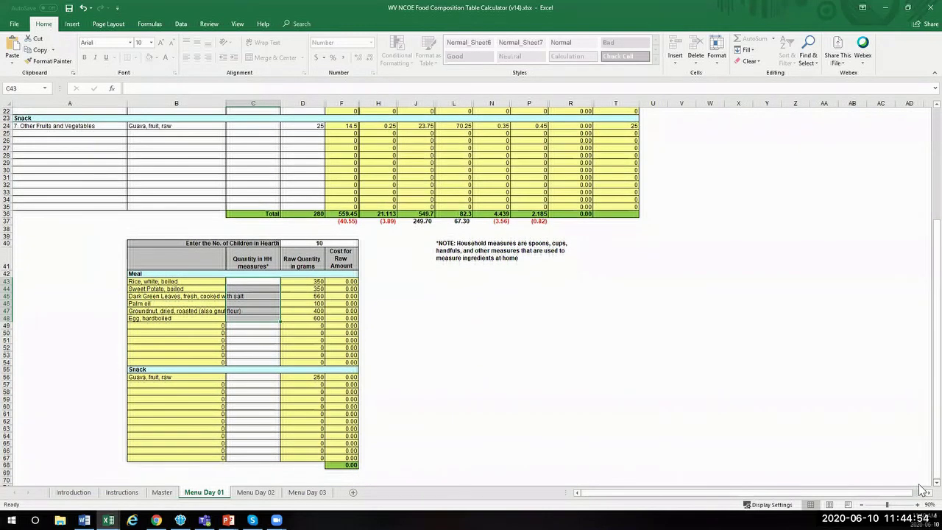
Check the meal ingredients' raw costs against the Cost for Raw Foods column in the Master sheet, and return to Menu Day 01
drag(335, 282, 337, 313)
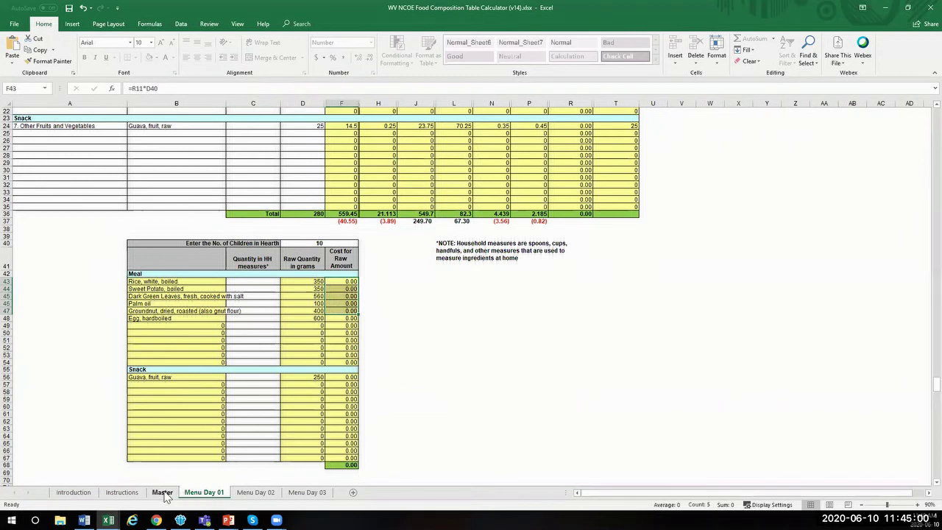
click(162, 493)
click(600, 106)
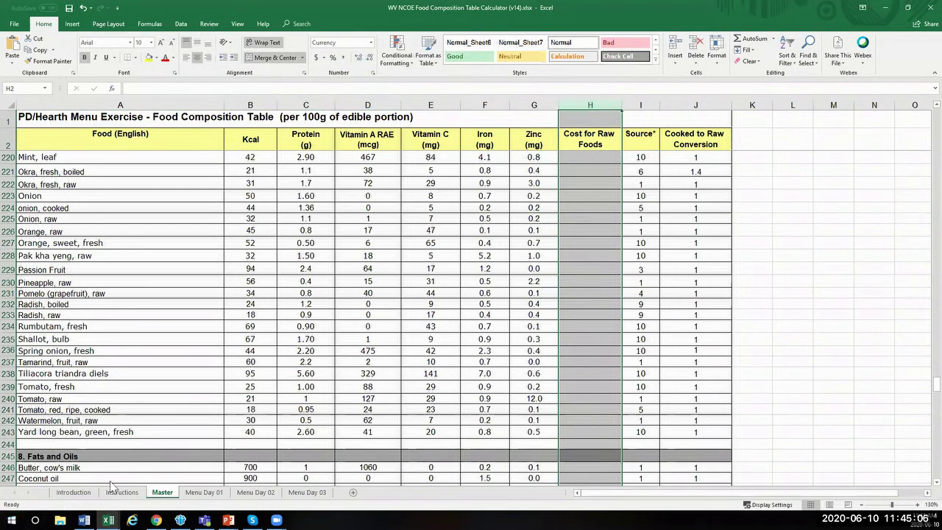
click(198, 493)
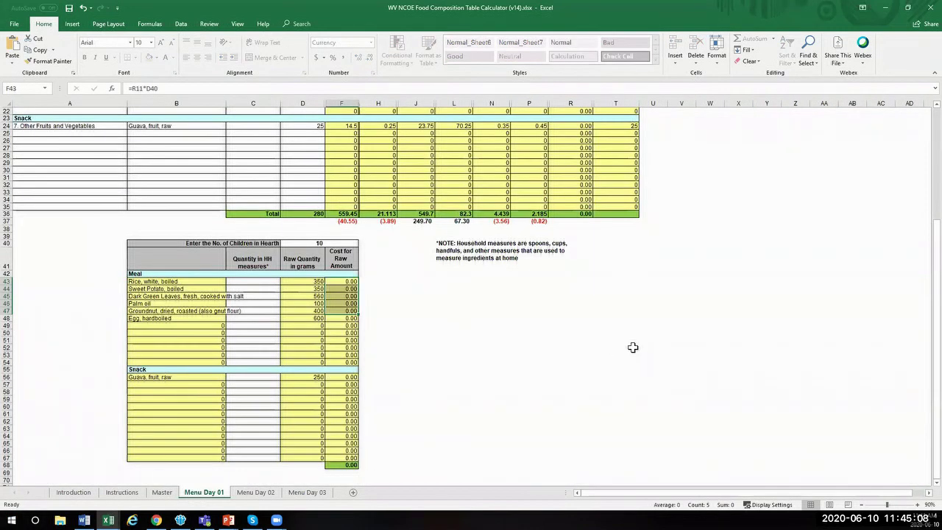
scroll(633, 347, up, 7)
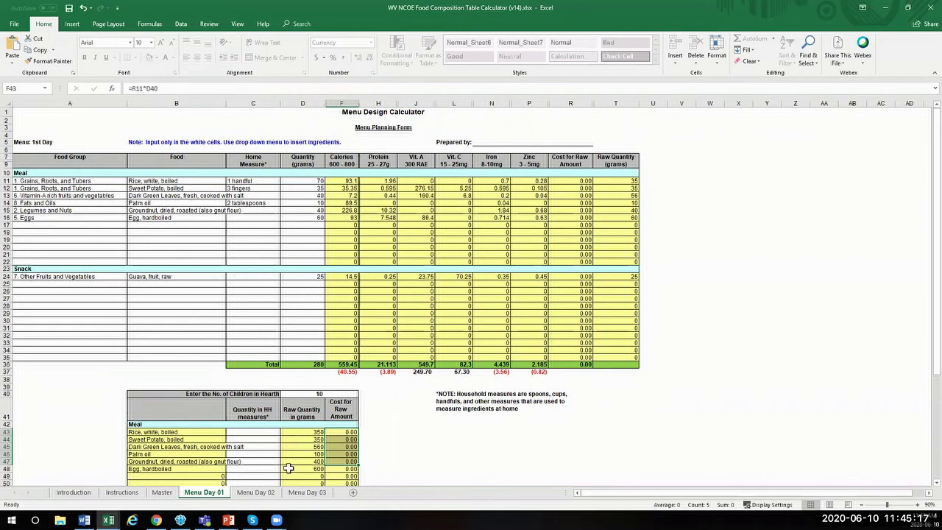
Look over the Menu Day 02 and Menu Day 03 planning forms alongside Menu Day 01, ending on Menu Day 01
click(269, 497)
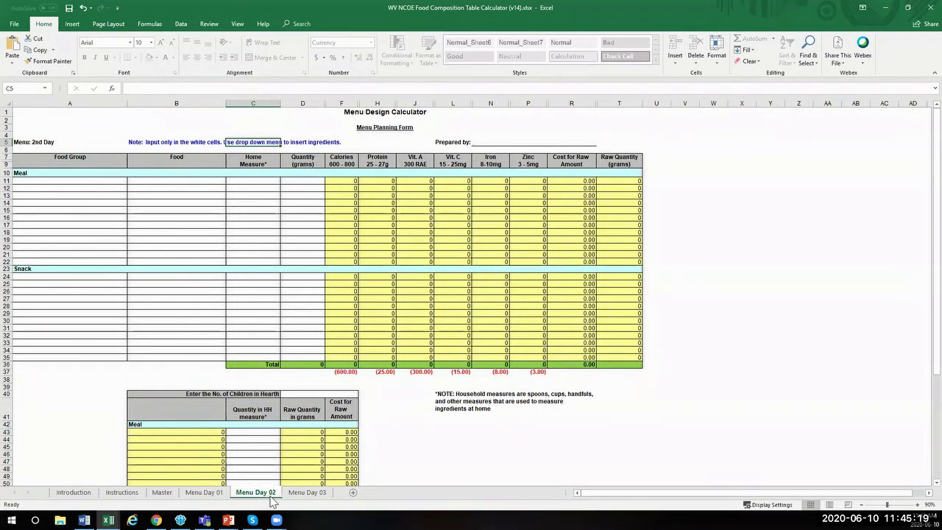
click(304, 495)
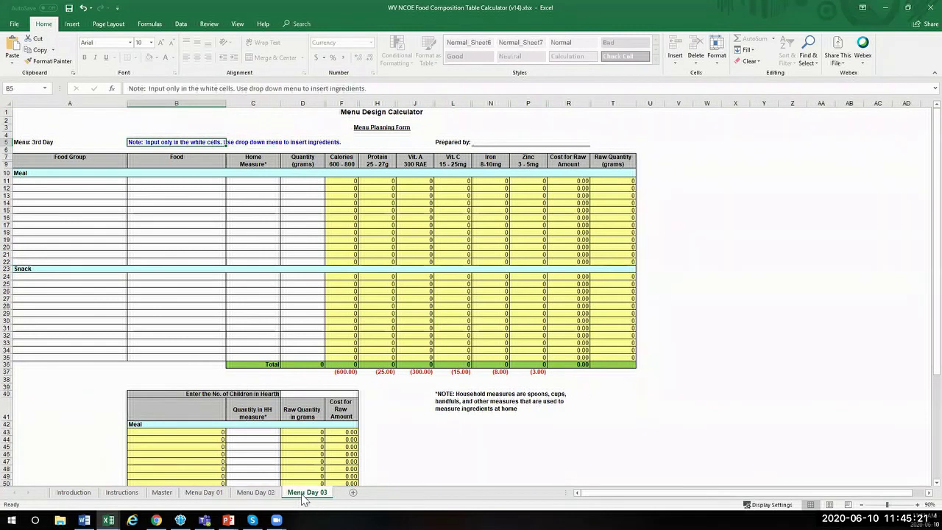
click(253, 494)
click(210, 496)
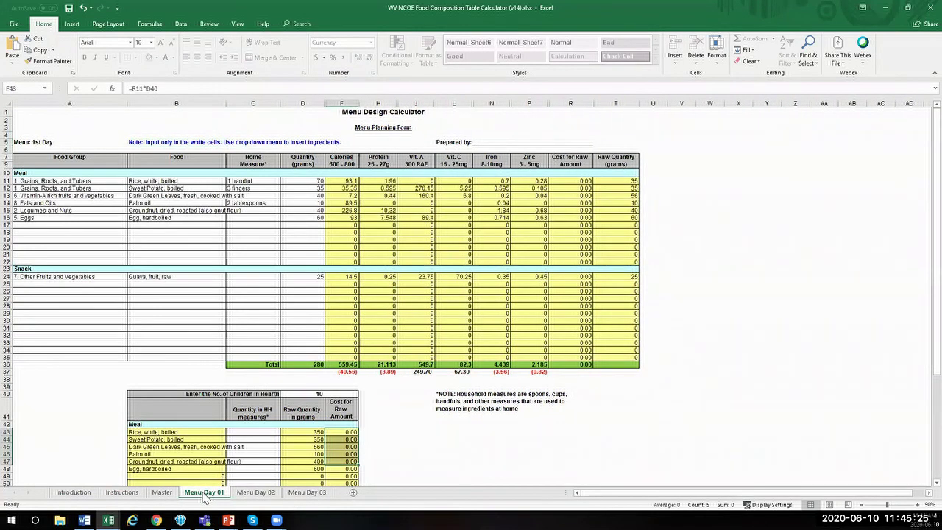
click(257, 494)
click(291, 495)
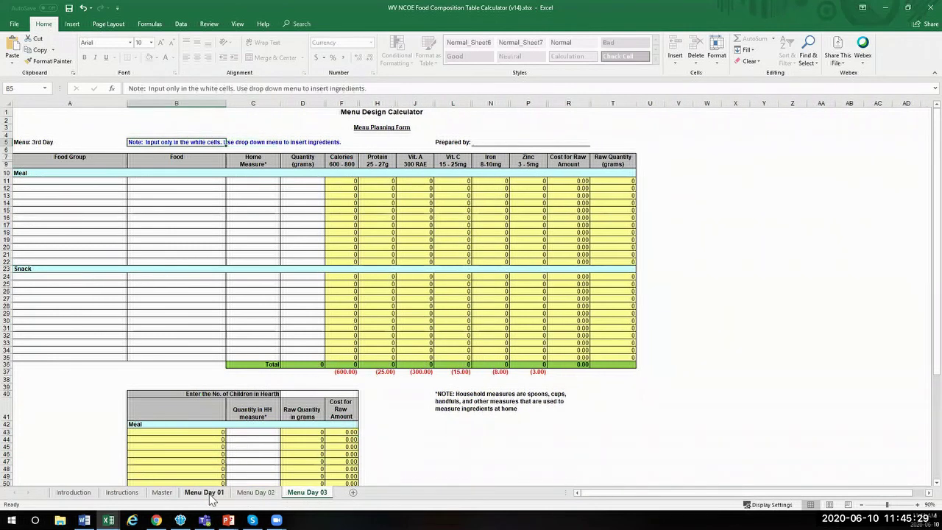
click(210, 494)
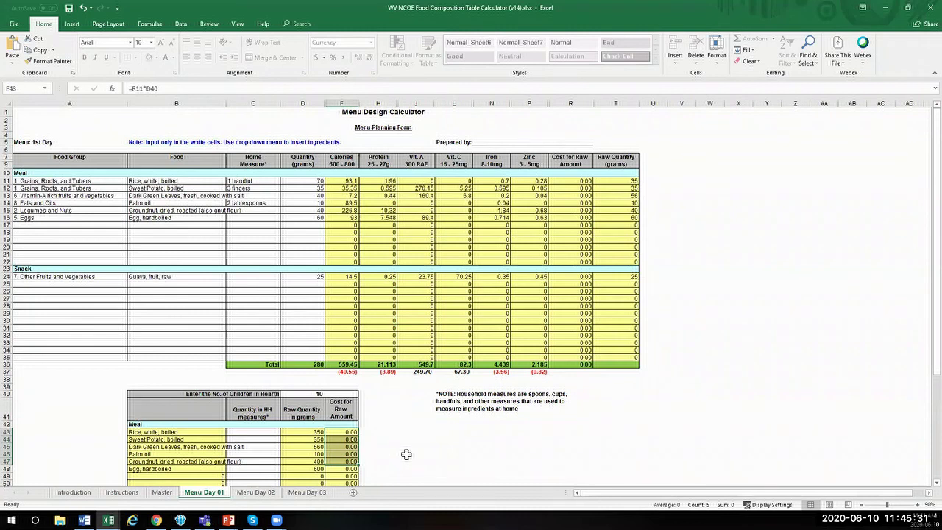